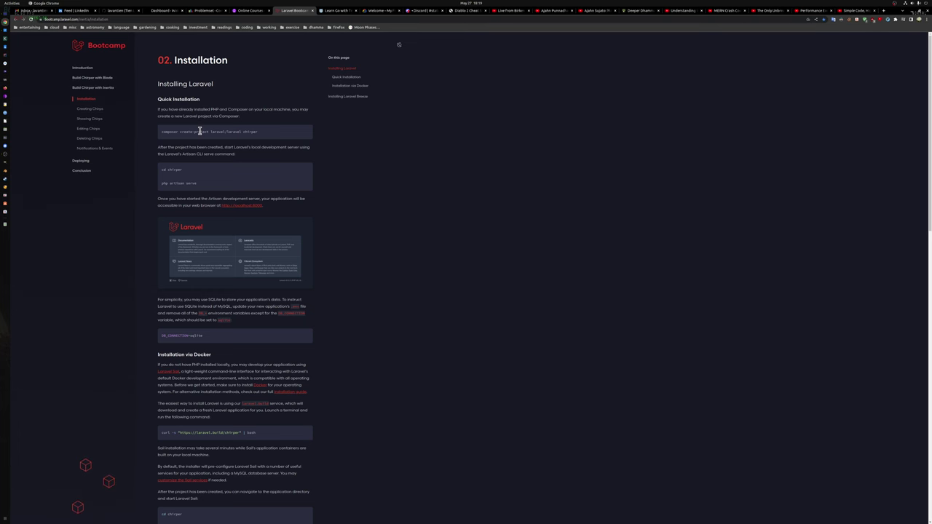
- Review the composer create-project command in the Quick Installation section
{"action": "triple_click", "coordinate": [200, 132]}
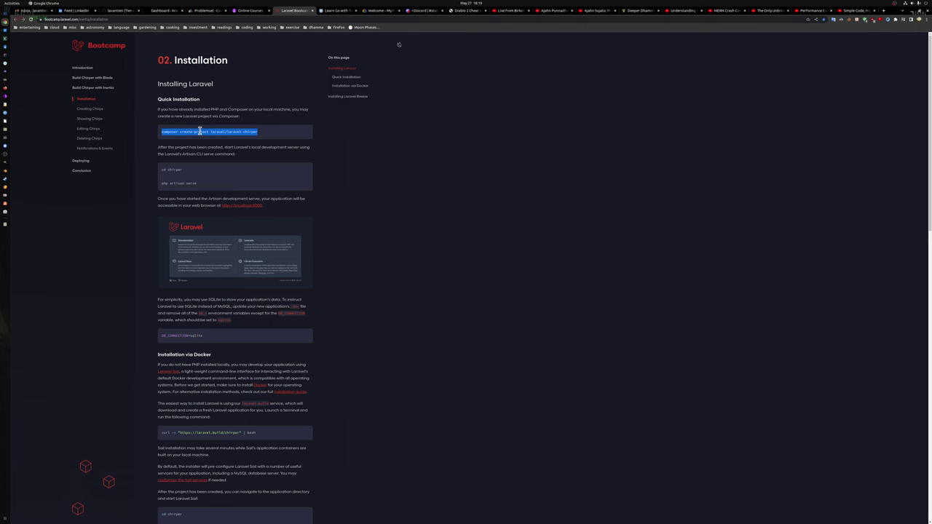
{"action": "left_click", "coordinate": [399, 161]}
- Move into dev/personal/lavantien and type mkdir php-laravel at the prompt
{"action": "key", "text": "alt+Tab"}
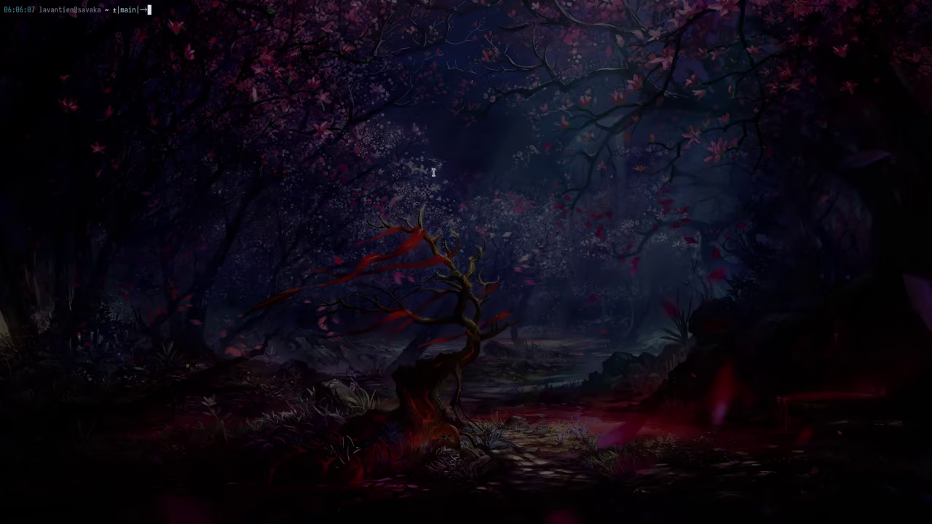
{"action": "type", "text": "cd "}
{"action": "type", "text": "dev"}
{"action": "key", "text": "Return"}
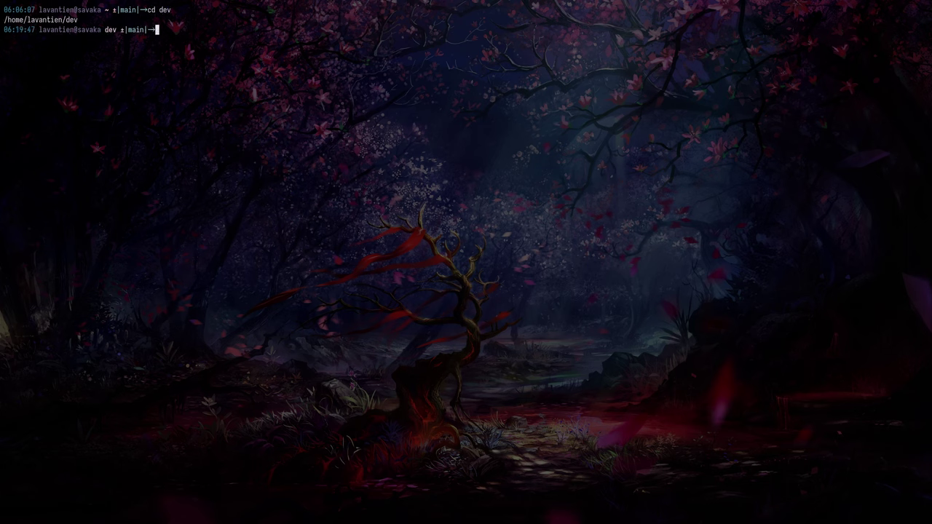
{"action": "type", "text": "cd per"}
{"action": "key", "text": "Tab"}
{"action": "key", "text": "Return"}
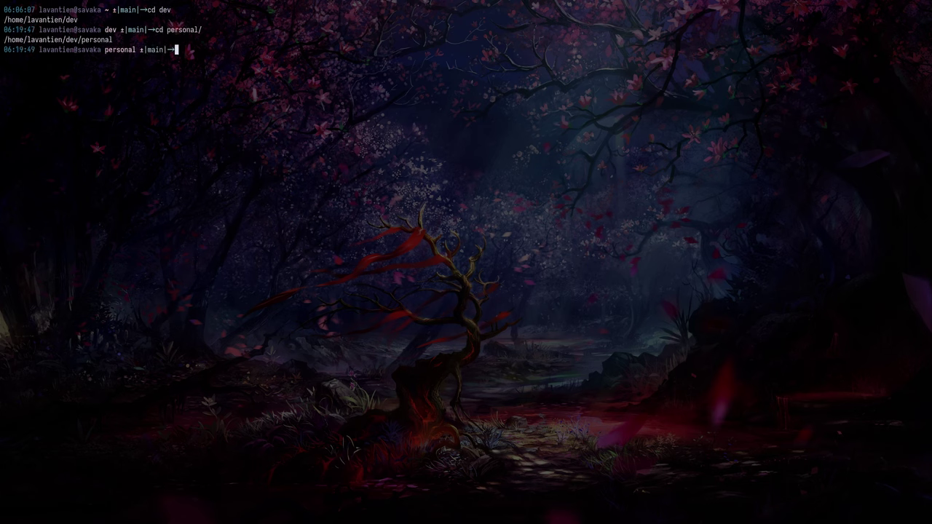
{"action": "type", "text": "cd la"}
{"action": "key", "text": "Tab"}
{"action": "key", "text": "Return"}
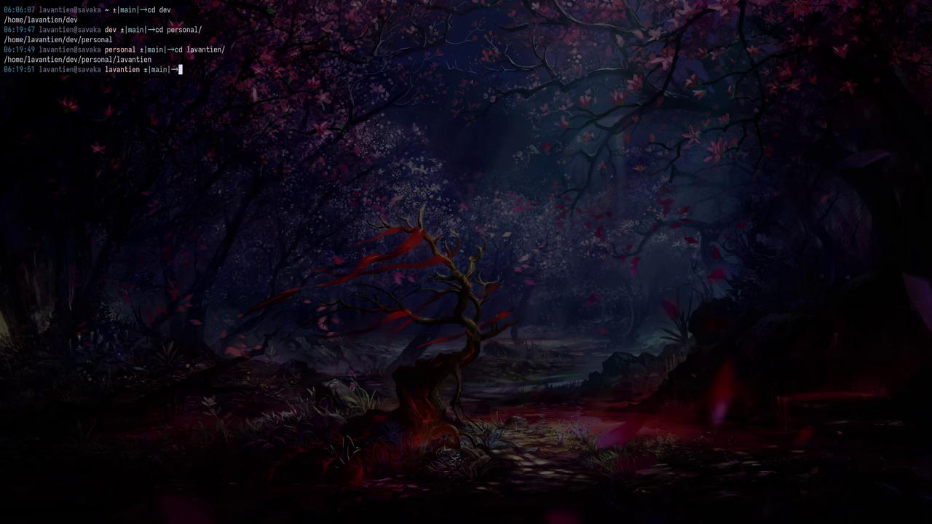
{"action": "type", "text": "mkd"}
{"action": "type", "text": "ir "}
{"action": "type", "text": "php-l"}
{"action": "type", "text": "aravel"}
- View the Introduction page in a new tab, close it, and append -chirper to the mkdir command
{"action": "key", "text": "alt+Tab"}
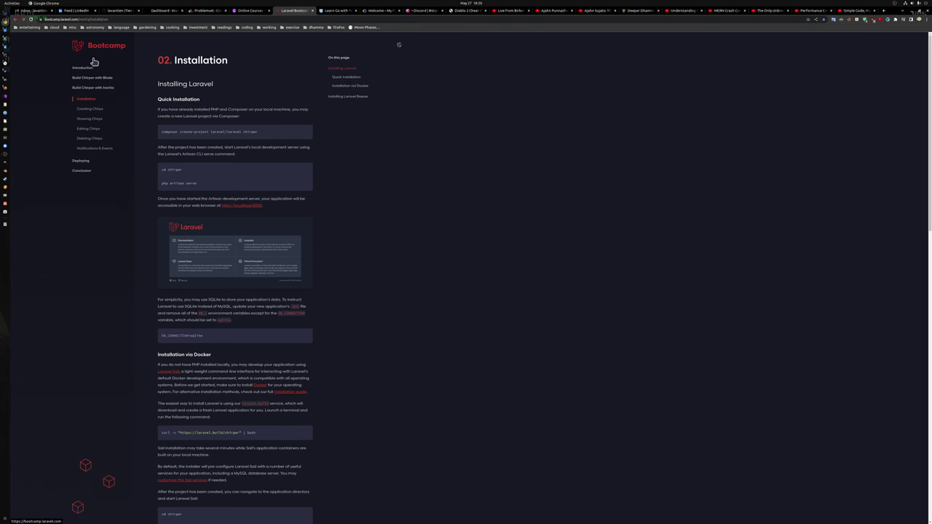
{"action": "right_click", "coordinate": [87, 67]}
{"action": "left_click", "coordinate": [102, 70]}
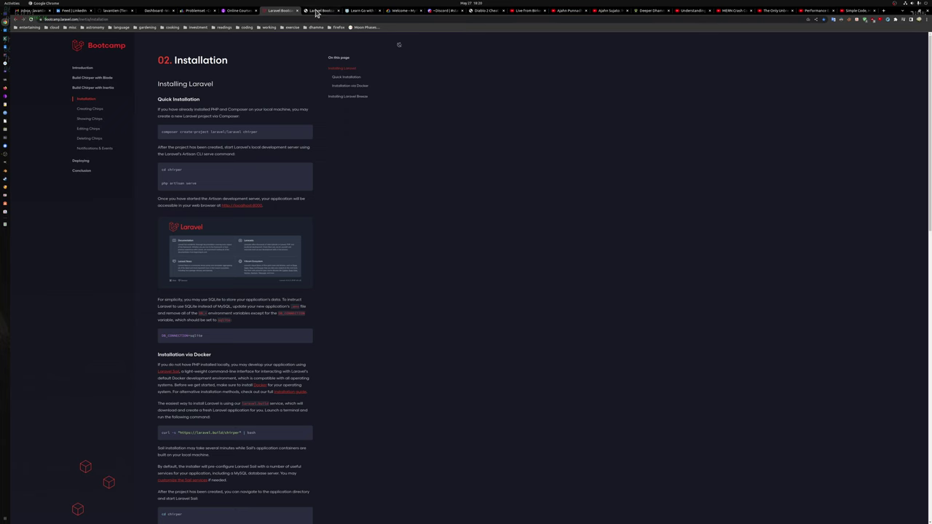
{"action": "left_click", "coordinate": [323, 12]}
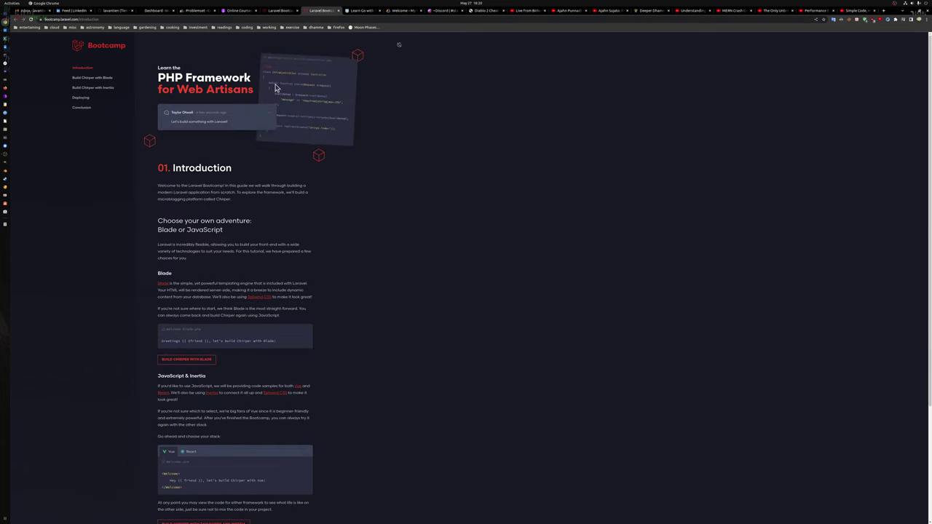
{"action": "middle_click", "coordinate": [323, 17]}
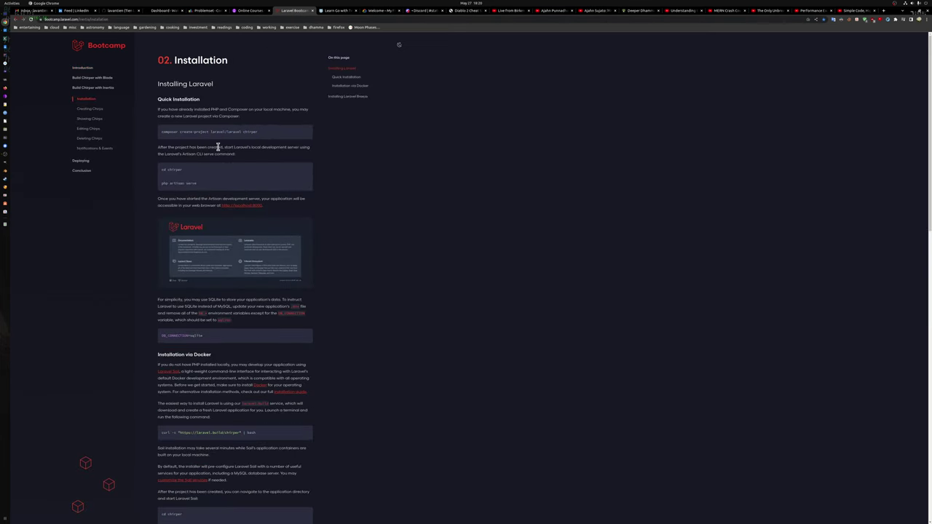
{"action": "type", "text": "-laravel-"}
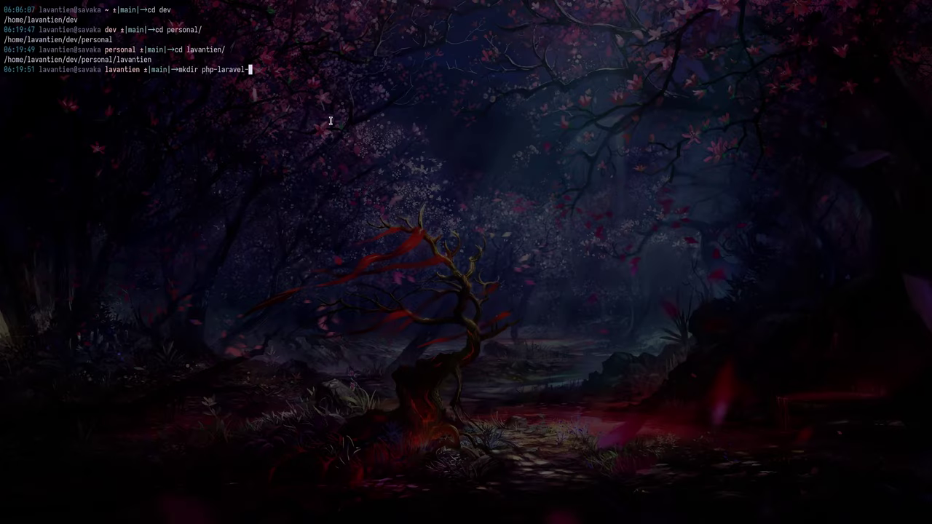
{"action": "type", "text": "chirper"}
- Search Google for 'what is a chirper', read the definition, and close the tab
{"action": "key", "text": "F12"}
{"action": "key", "text": "ctrl+t"}
{"action": "type", "text": "what is a "}
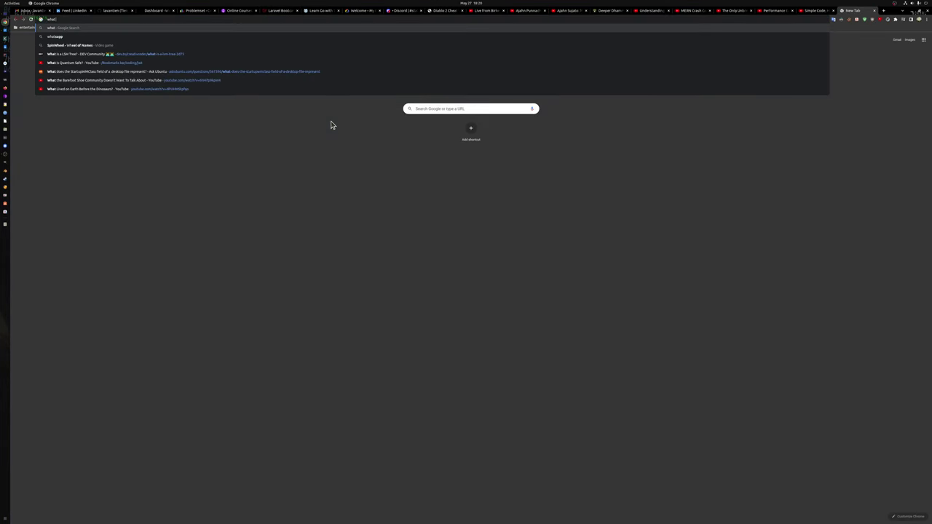
{"action": "type", "text": "chi"}
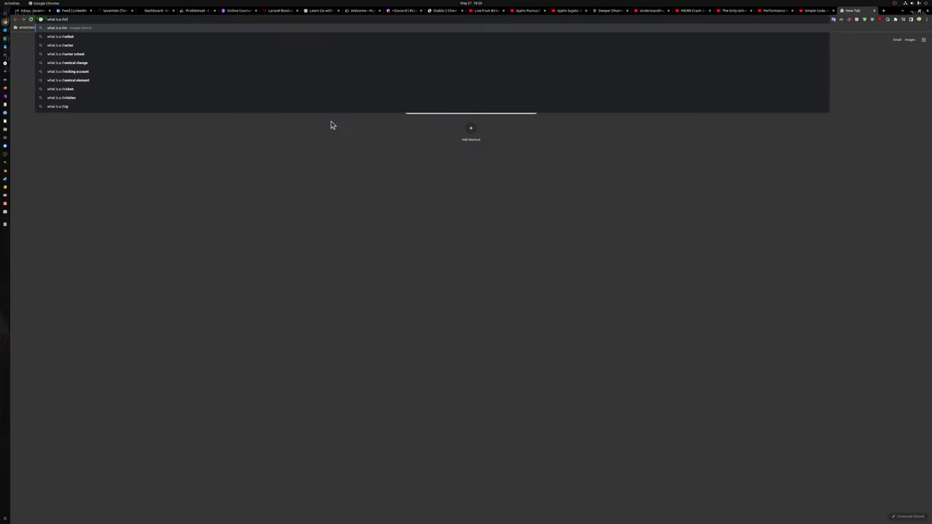
{"action": "type", "text": "rper"}
{"action": "key", "text": "Return"}
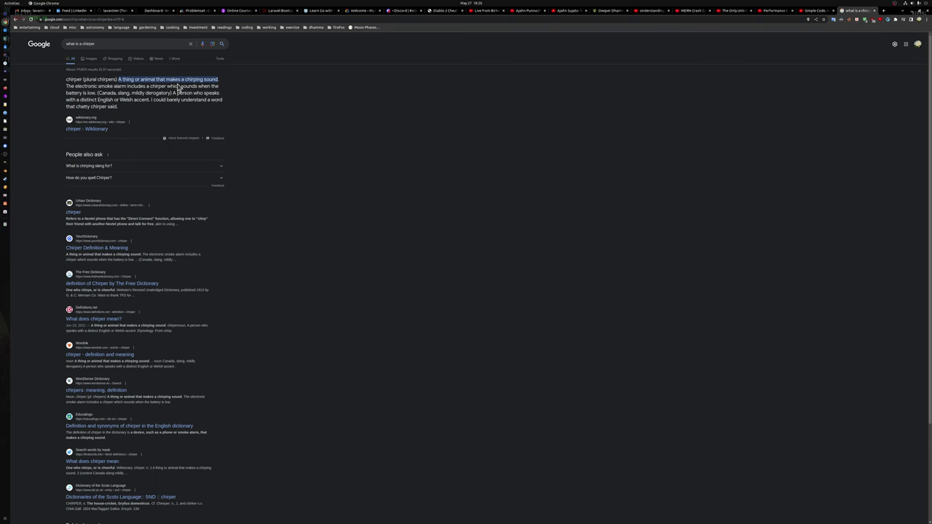
{"action": "key", "text": "ctrl+w"}
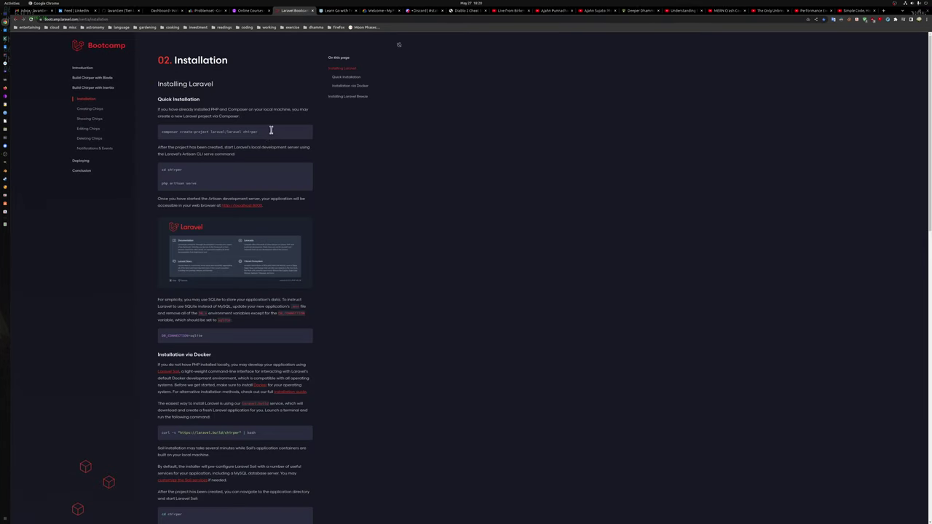
- Run mkdir php-laravel-chirper, cd into that folder, then go to the GitHub profile tab
{"action": "key", "text": "F12"}
{"action": "key", "text": "Return"}
{"action": "type", "text": "cd "}
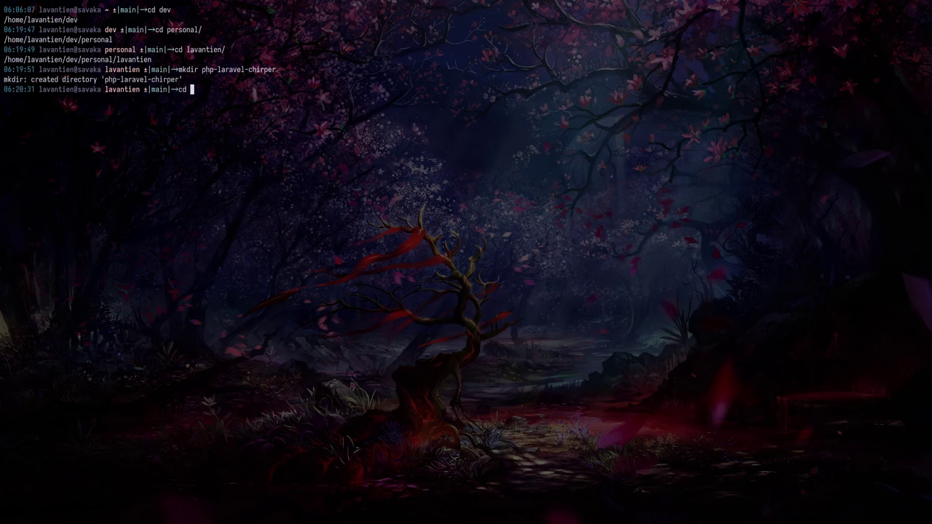
{"action": "type", "text": "php"}
{"action": "key", "text": "Tab"}
{"action": "key", "text": "Return"}
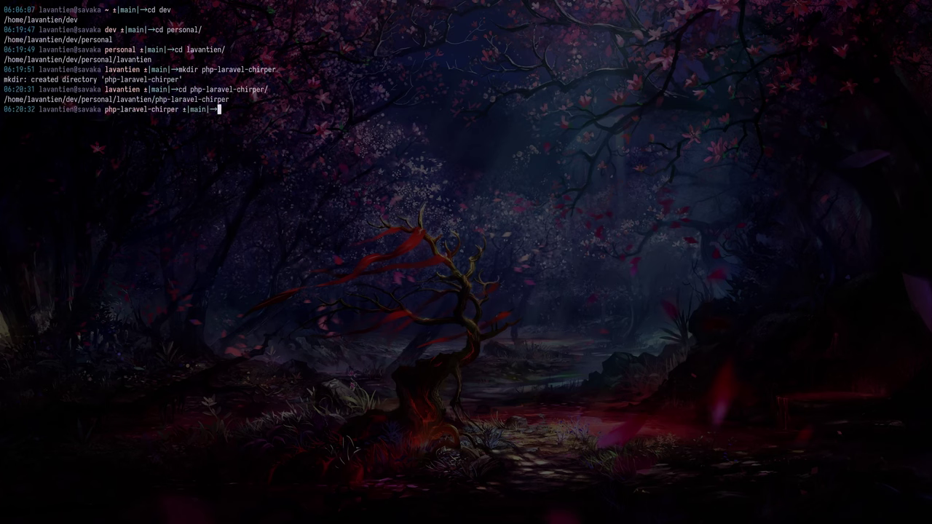
{"action": "key", "text": "F12"}
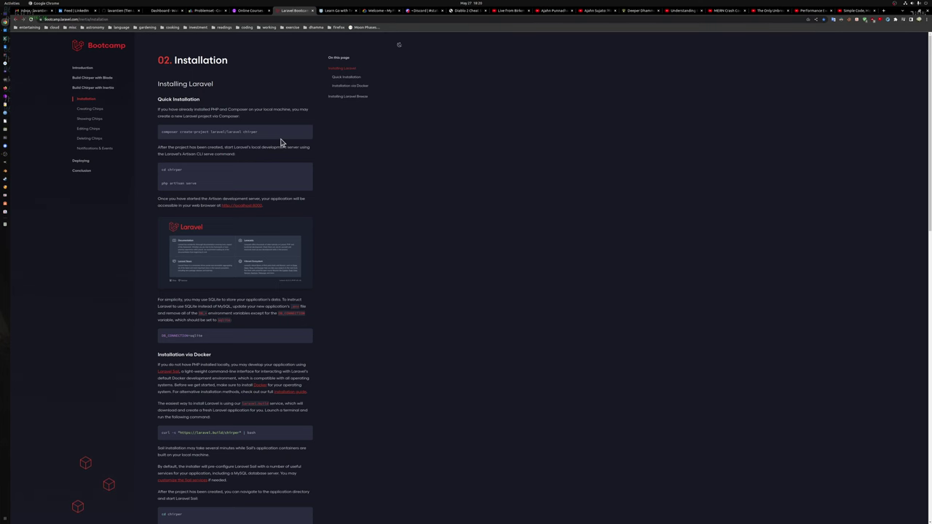
{"action": "key", "text": "F12"}
{"action": "key", "text": "F12"}
{"action": "key", "text": "ctrl+3"}
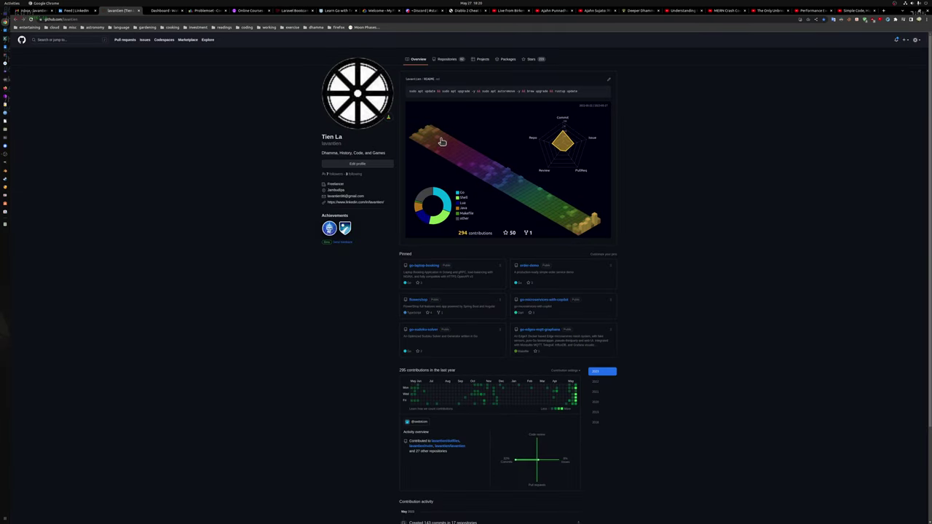
- Create a new public repository php-laravel-chirper described as 'PHP Laravel Chirper'
{"action": "left_click", "coordinate": [905, 41]}
{"action": "left_click", "coordinate": [895, 51]}
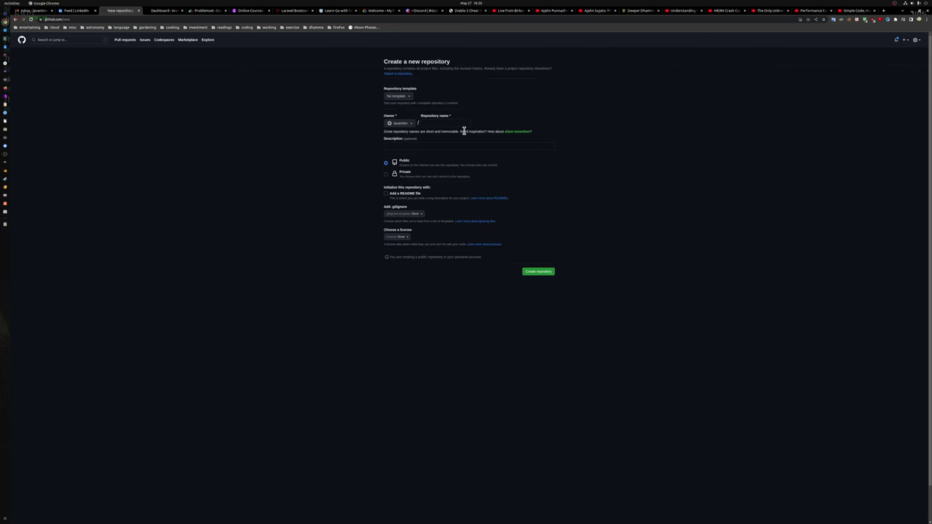
{"action": "key", "text": "alt+Tab"}
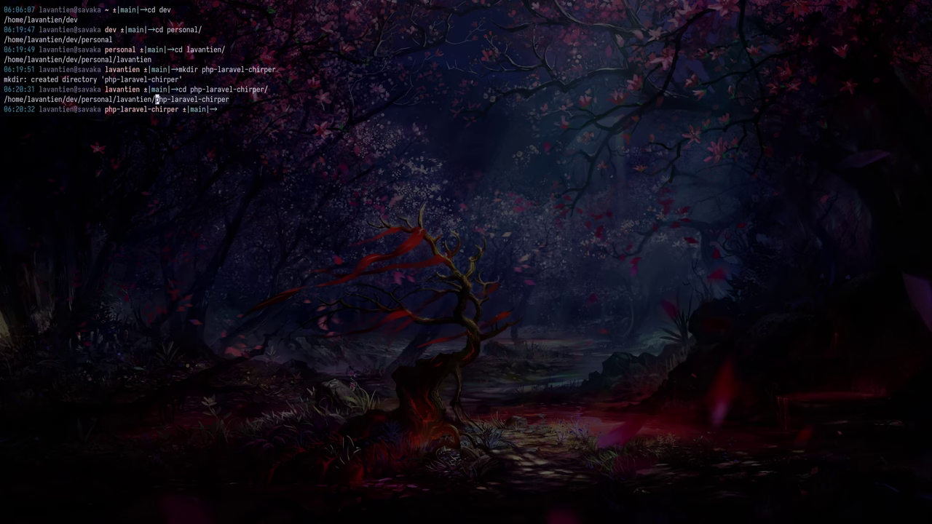
{"action": "key", "text": "alt+Tab"}
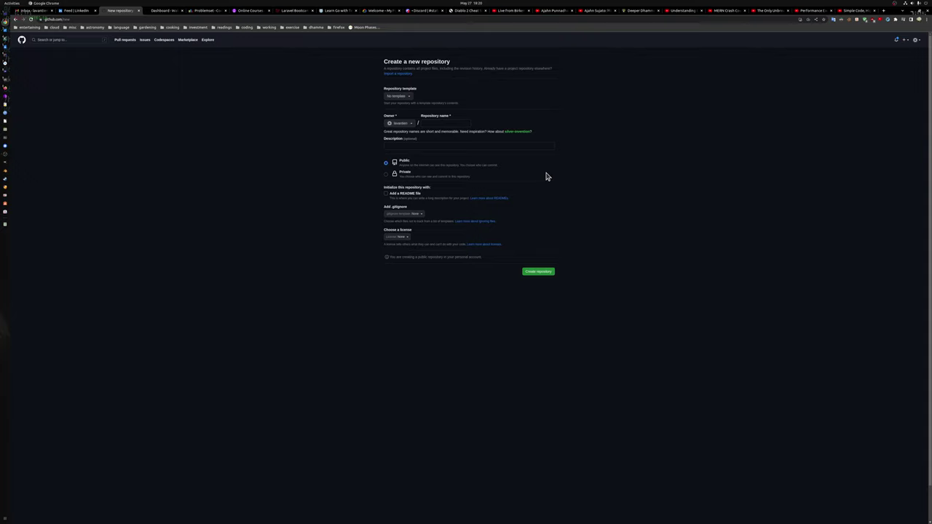
{"action": "left_click", "coordinate": [458, 122]}
{"action": "type", "text": "php-laravel-chirper"}
{"action": "left_click", "coordinate": [447, 150]}
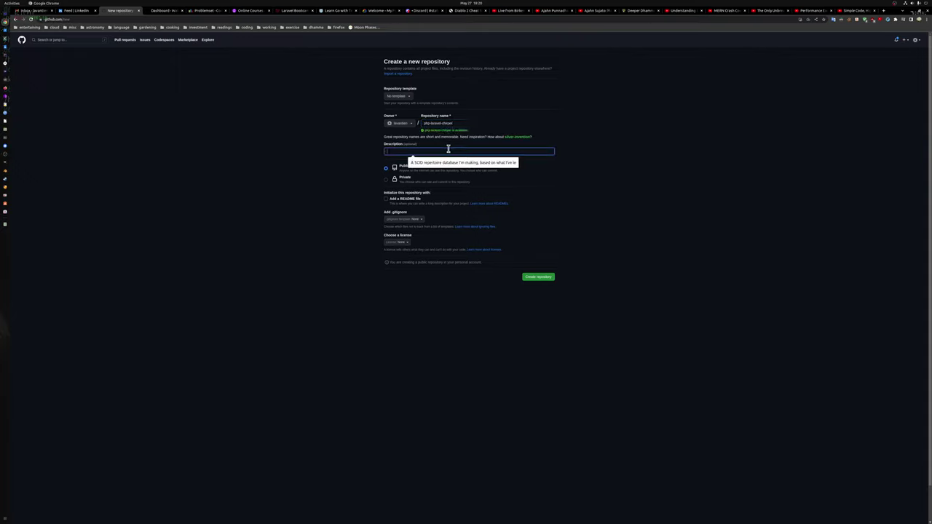
{"action": "type", "text": "PHP Laravel Chirper"}
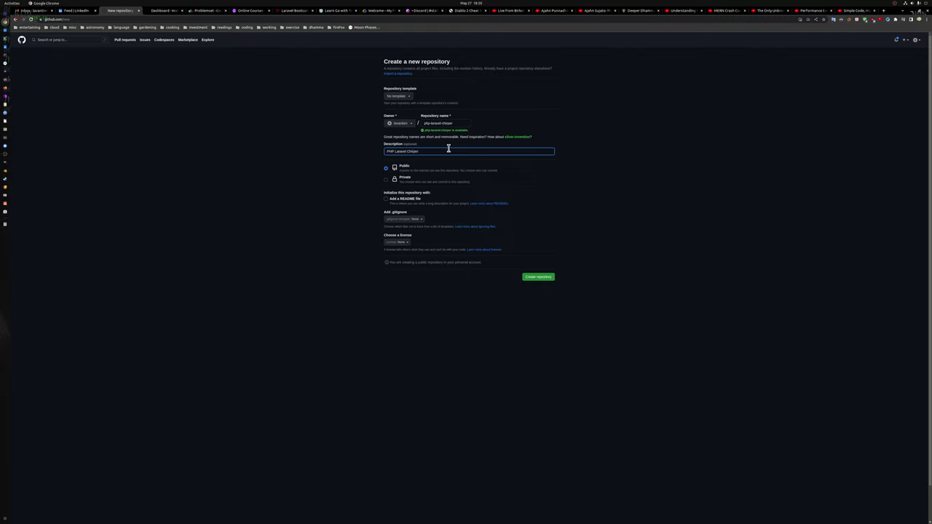
{"action": "left_click", "coordinate": [539, 280]}
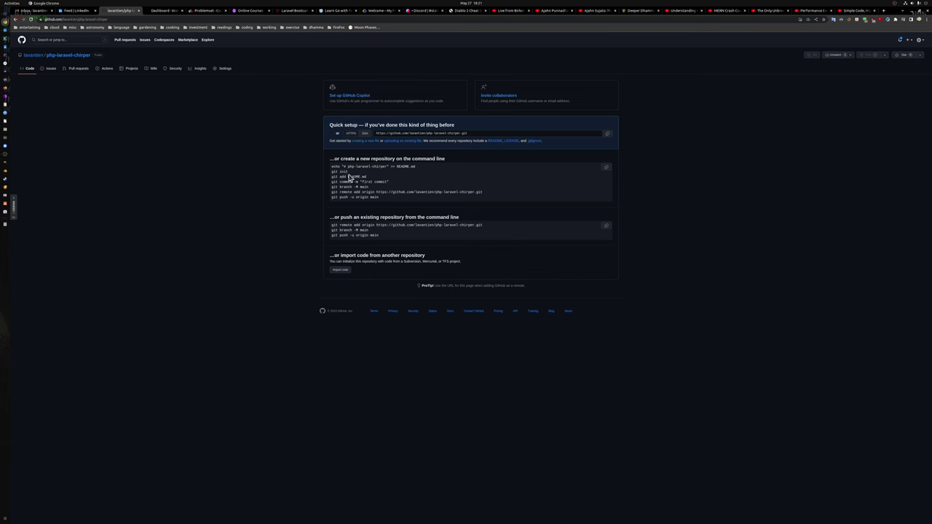
- Run git init and the echo README.md line from GitHub's quick-setup page
{"action": "left_click_drag", "start_coordinate": [349, 172], "coordinate": [331, 171]}
{"action": "key", "text": "ctrl+c"}
{"action": "key", "text": "alt+Tab"}
{"action": "key", "text": "ctrl+shift+v"}
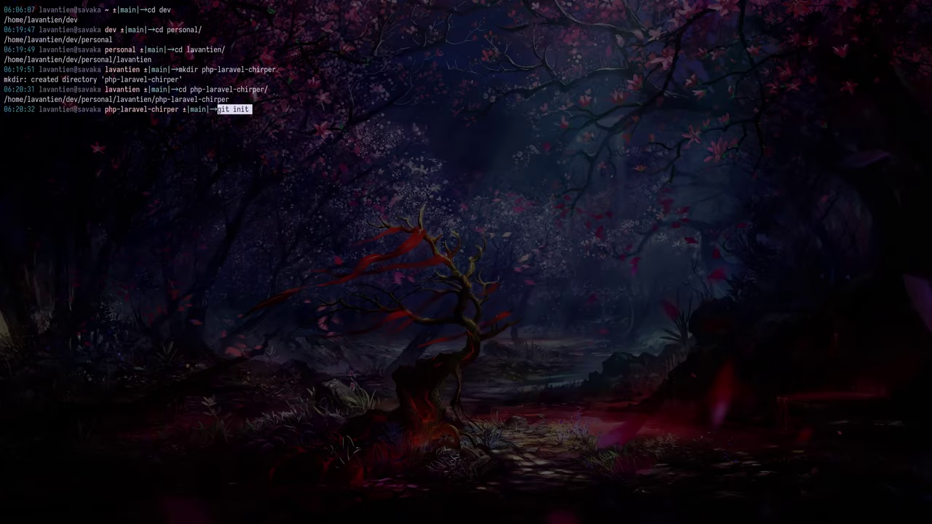
{"action": "key", "text": "Return"}
{"action": "key", "text": "alt+Tab"}
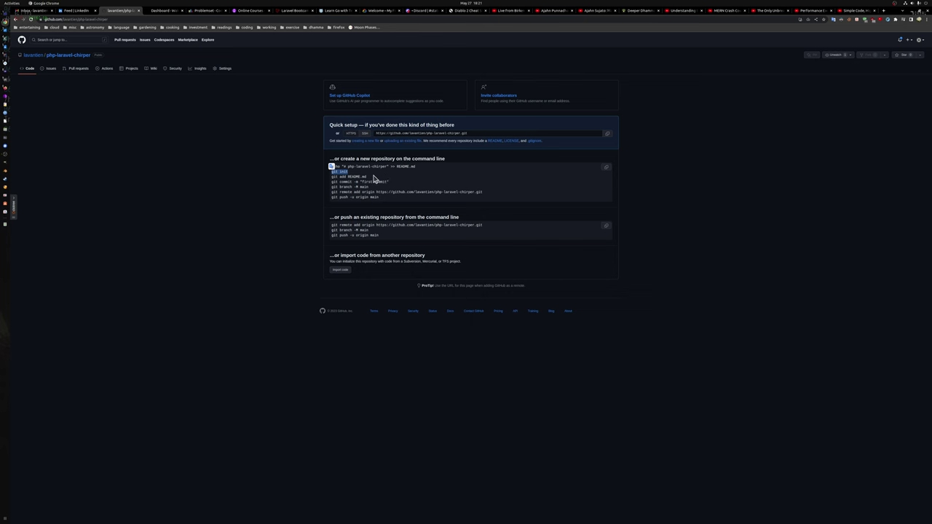
{"action": "left_click_drag", "start_coordinate": [421, 167], "coordinate": [323, 163]}
{"action": "key", "text": "alt+Tab"}
{"action": "key", "text": "ctrl+shift+v"}
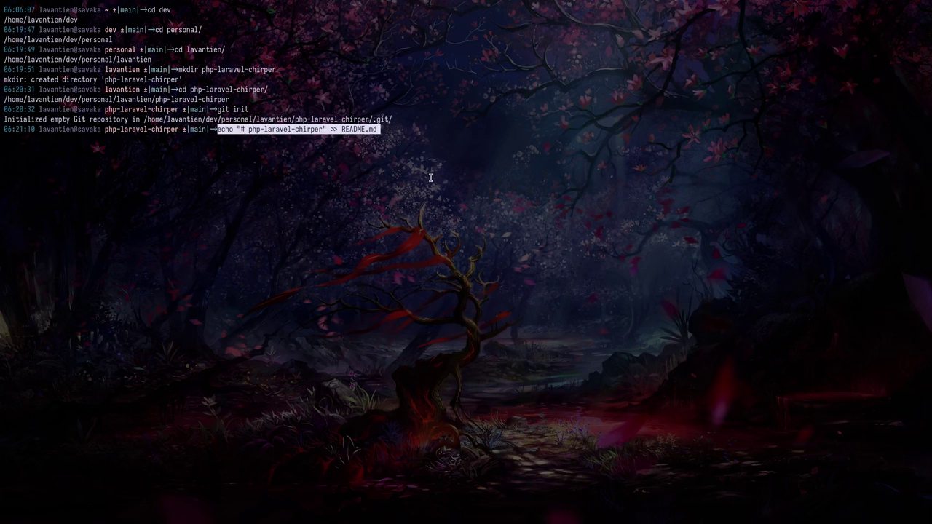
{"action": "key", "text": "Return"}
{"action": "key", "text": "alt+Tab"}
- Stage README.md with git add and make the first commit
{"action": "left_click", "coordinate": [384, 180]}
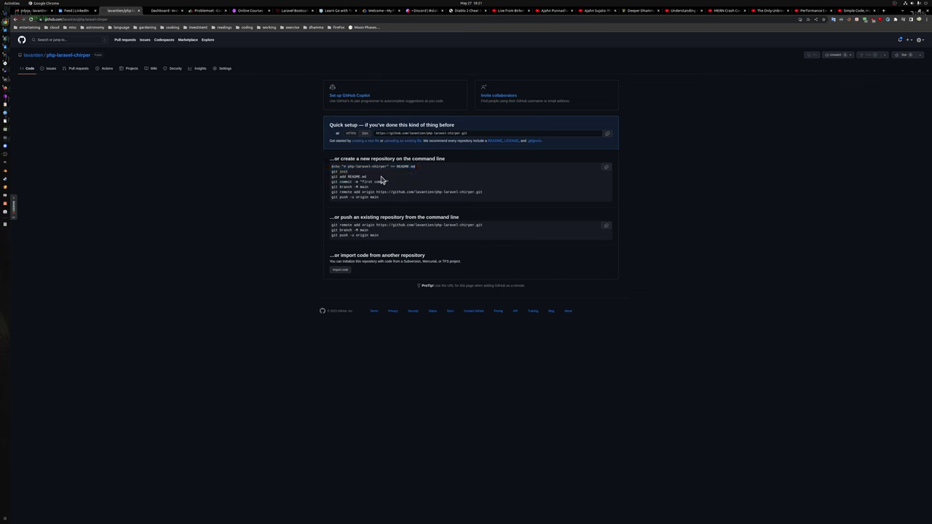
{"action": "left_click_drag", "start_coordinate": [361, 178], "coordinate": [323, 177]}
{"action": "key", "text": "alt+Tab"}
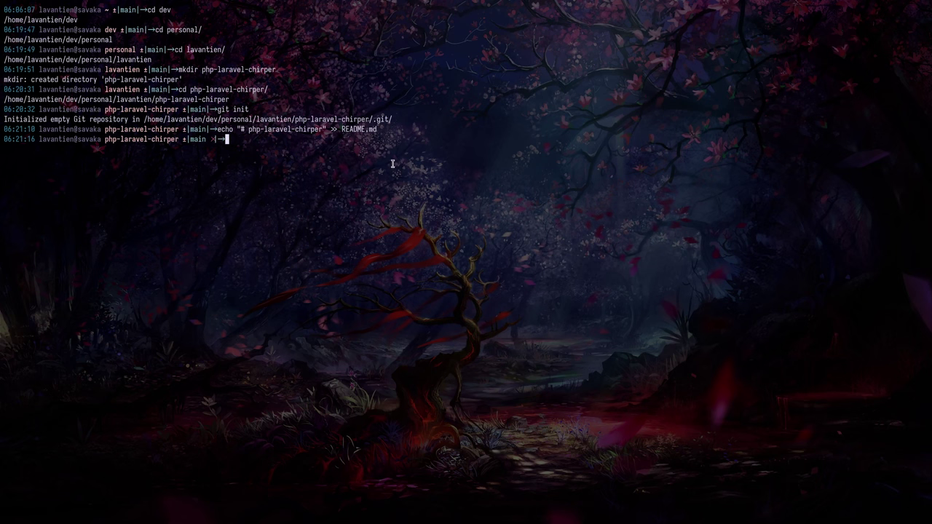
{"action": "key", "text": "ctrl+shift+v"}
{"action": "key", "text": "Return"}
{"action": "key", "text": "alt+Tab"}
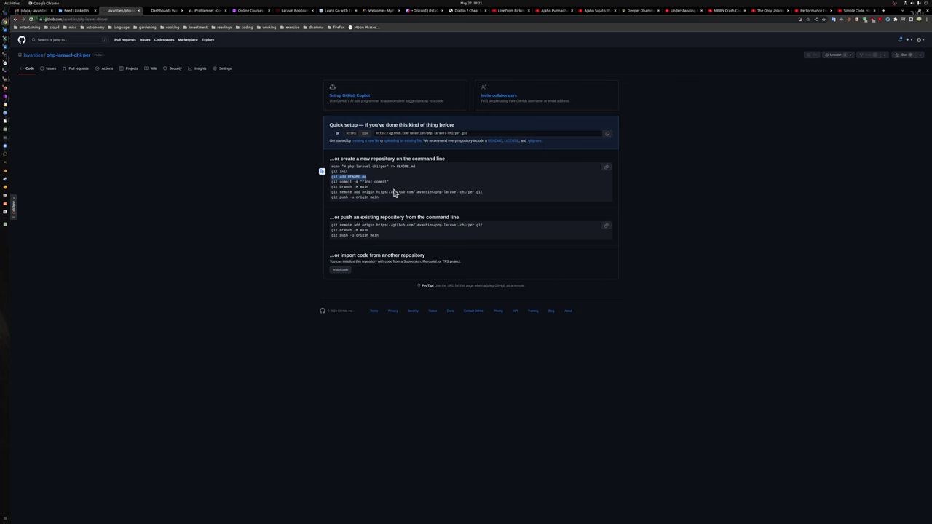
{"action": "left_click_drag", "start_coordinate": [393, 188], "coordinate": [322, 181]}
{"action": "key", "text": "alt+Tab"}
{"action": "key", "text": "ctrl+shift+v"}
{"action": "key", "text": "Return"}
{"action": "key", "text": "alt+Tab"}
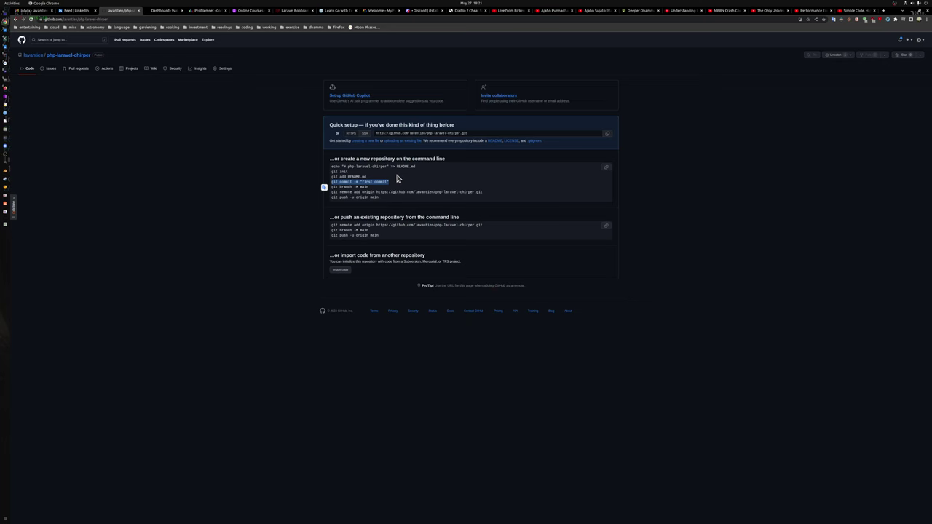
- Rename the branch to main and add the php-laravel-chirper GitHub remote as origin
{"action": "key", "text": "alt+Tab"}
{"action": "key", "text": "alt+Tab"}
{"action": "left_click_drag", "start_coordinate": [369, 186], "coordinate": [332, 187]}
{"action": "key", "text": "ctrl+c"}
{"action": "key", "text": "alt+Tab"}
{"action": "key", "text": "ctrl+shift+v"}
{"action": "key", "text": "Return"}
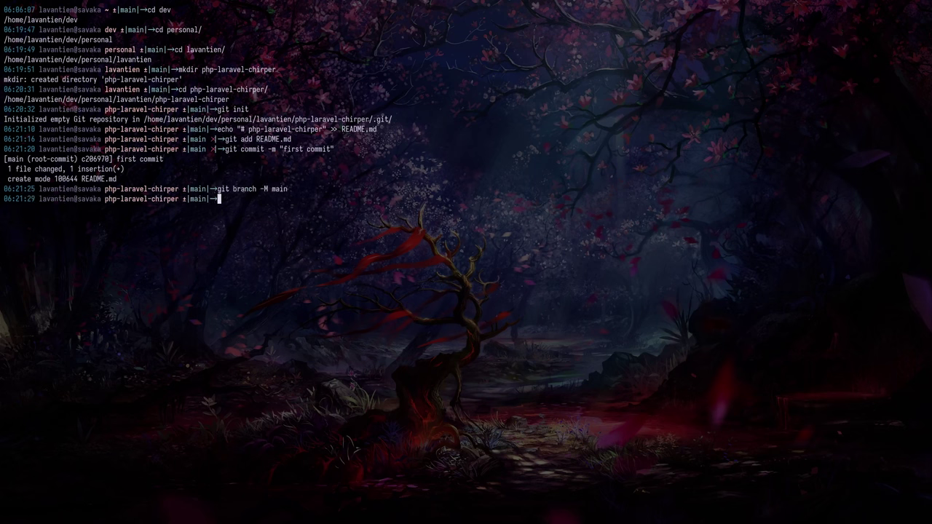
{"action": "key", "text": "alt+Tab"}
{"action": "left_click_drag", "start_coordinate": [484, 192], "coordinate": [337, 192]}
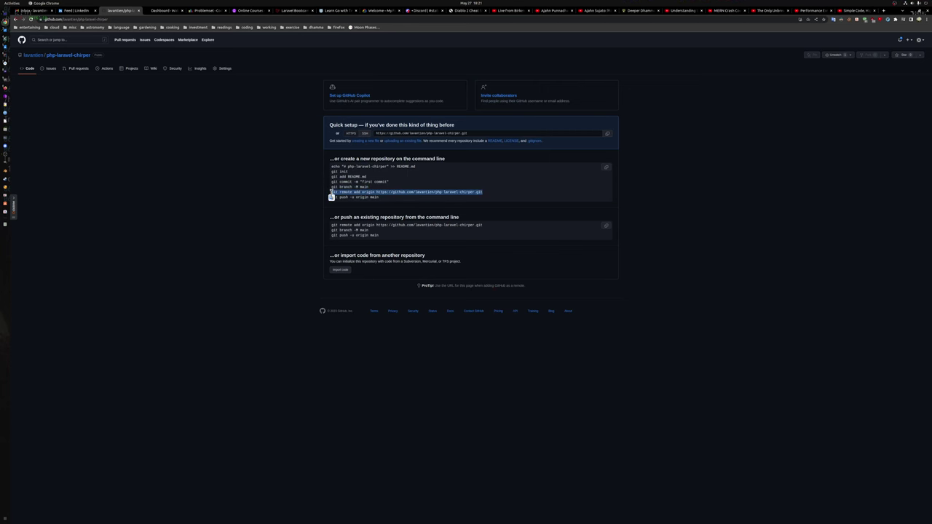
{"action": "key", "text": "ctrl+c"}
{"action": "key", "text": "alt+Tab"}
{"action": "key", "text": "ctrl+shift+v"}
{"action": "key", "text": "Return"}
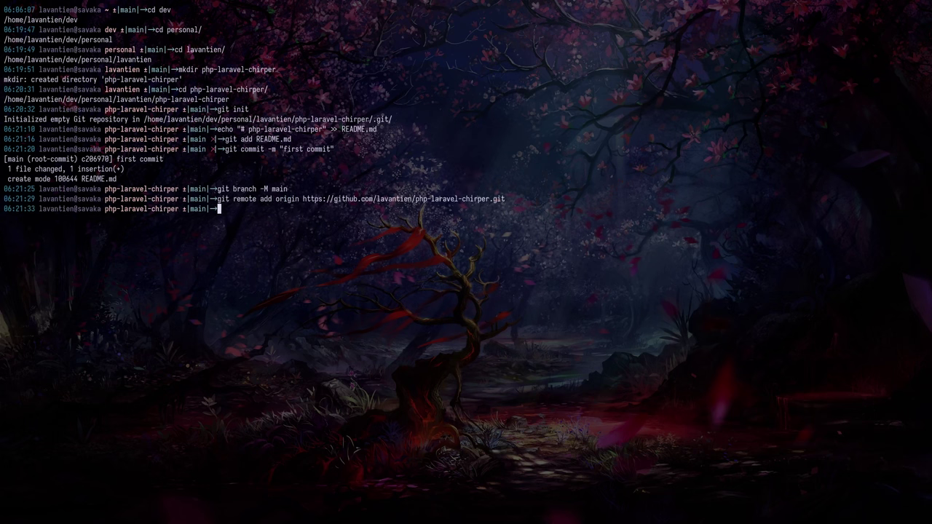
{"action": "key", "text": "alt+Tab"}
- Push main to origin with git push -u and reload the GitHub repository page
{"action": "left_click", "coordinate": [327, 205]}
{"action": "left_click_drag", "start_coordinate": [322, 204], "coordinate": [331, 197]}
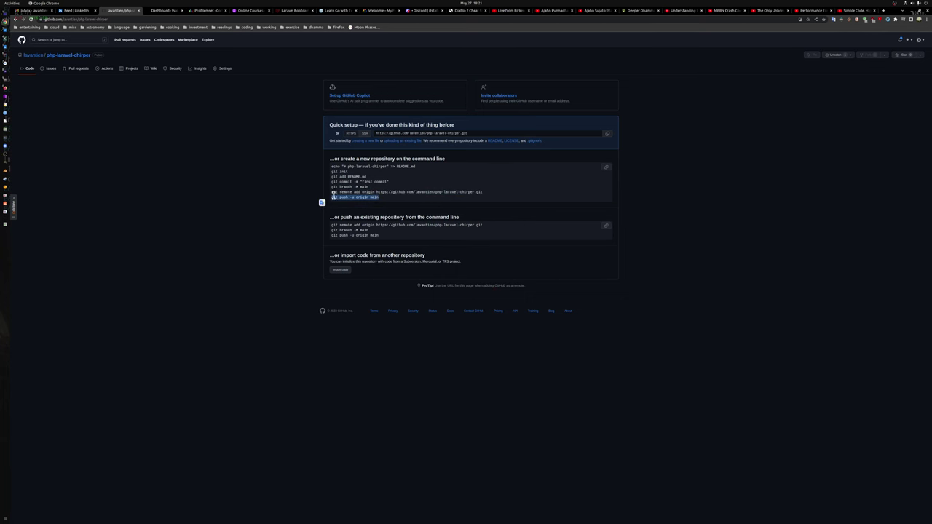
{"action": "key", "text": "ctrl+c"}
{"action": "key", "text": "alt+Tab"}
{"action": "key", "text": "ctrl+shift+v"}
{"action": "key", "text": "Return"}
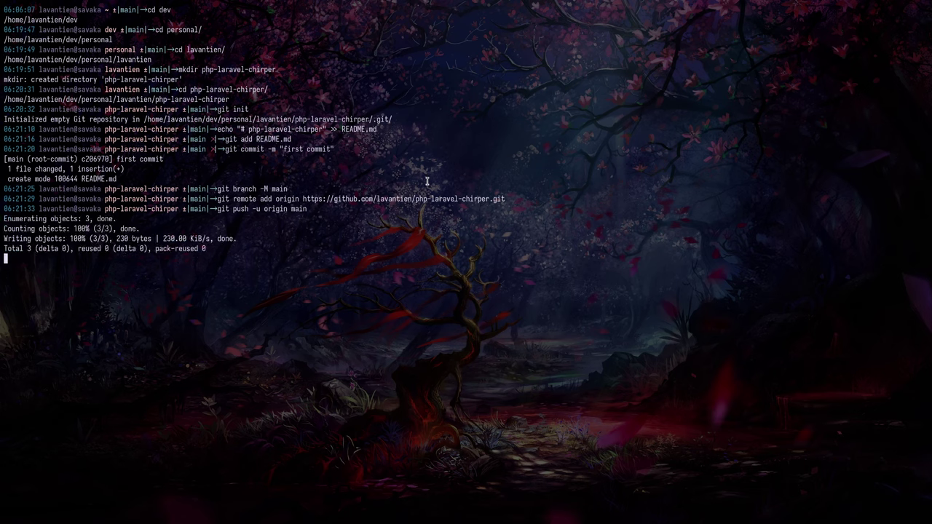
{"action": "key", "text": "alt+Tab"}
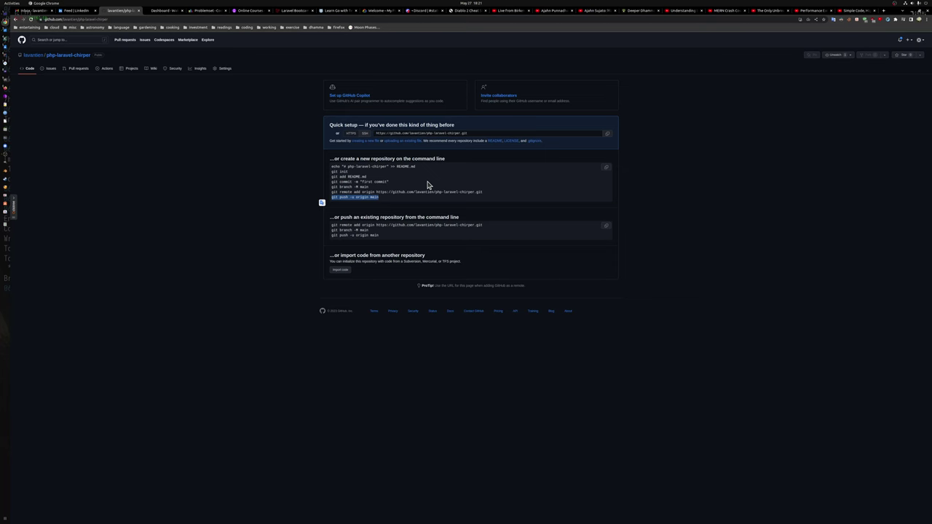
{"action": "key", "text": "F5"}
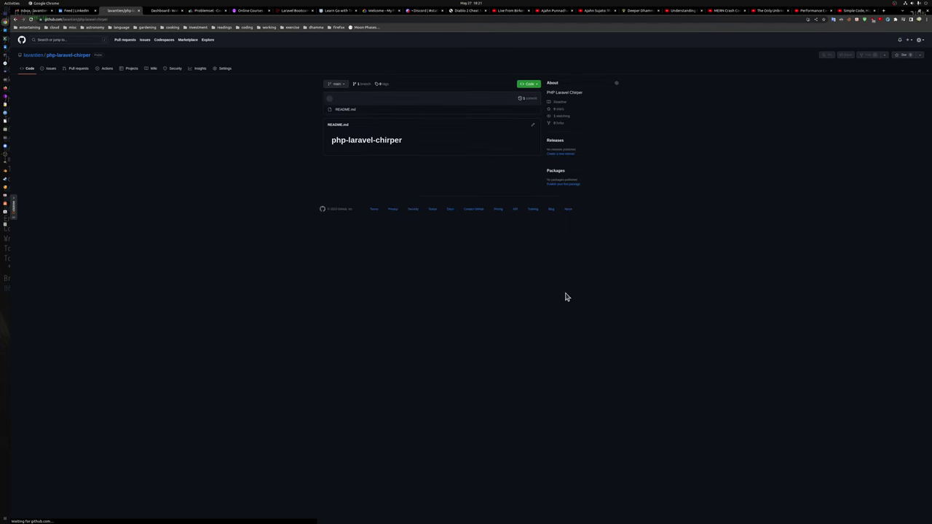
- Confirm the repository lists the first commit, then go to the Laravel Bootcamp Installation tab
{"action": "key", "text": "alt+Tab"}
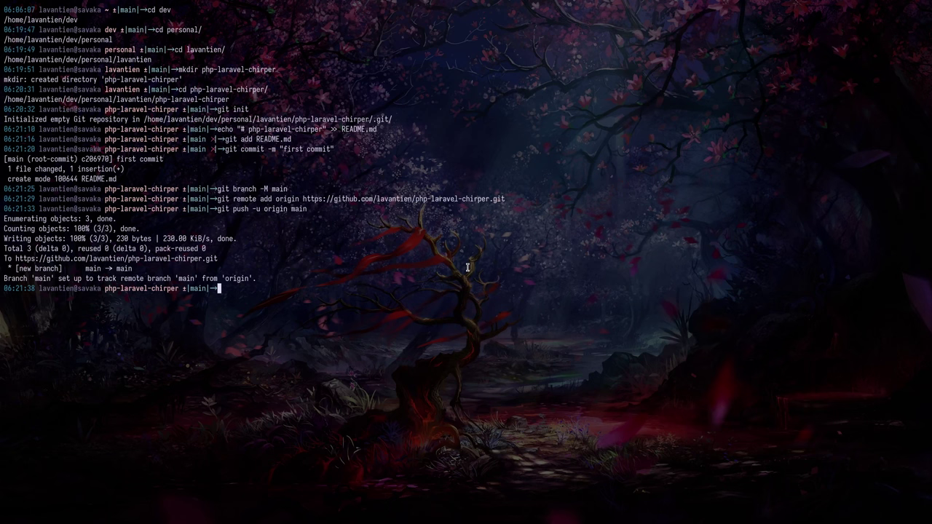
{"action": "key", "text": "alt+Tab"}
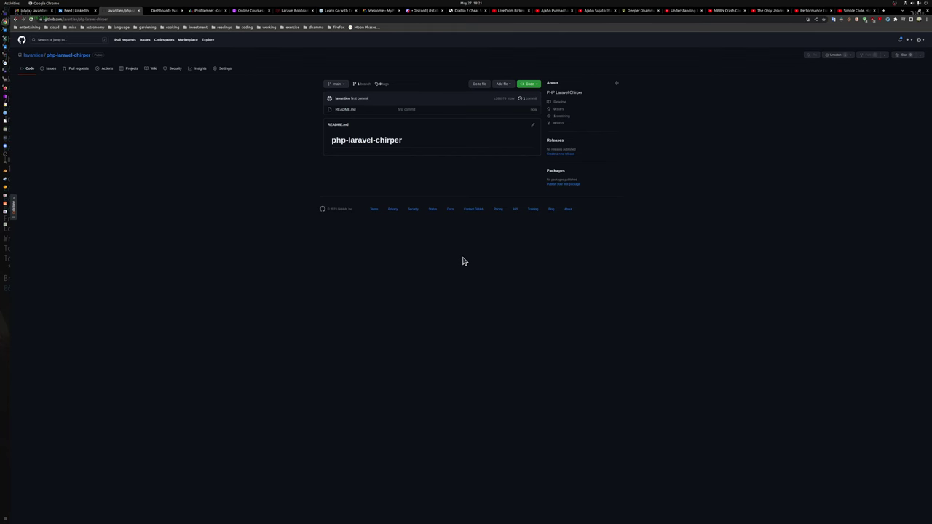
{"action": "key", "text": "ctrl+7"}
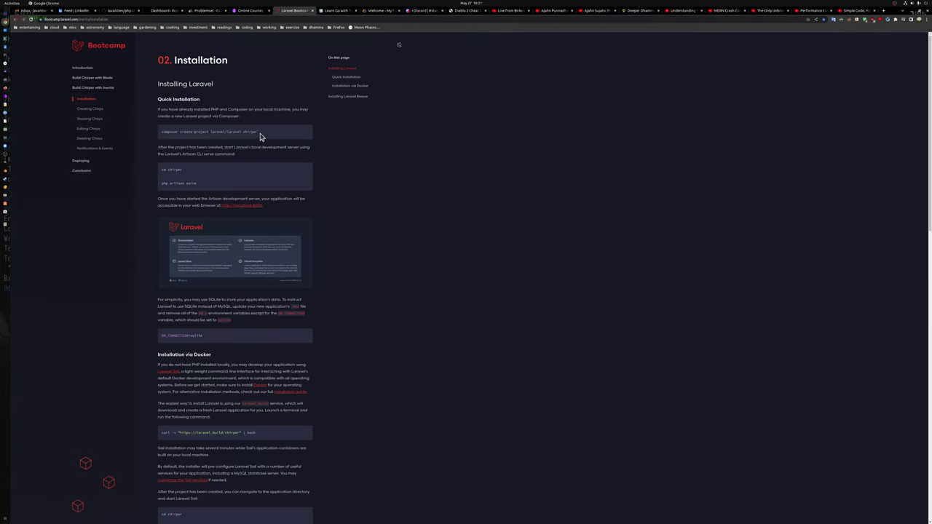
- Inspect the page's main content section in DevTools and look over its box model and styles
{"action": "left_click_drag", "start_coordinate": [260, 134], "coordinate": [160, 137]}
{"action": "left_click", "coordinate": [391, 169]}
{"action": "key", "text": "ctrl+shift+c"}
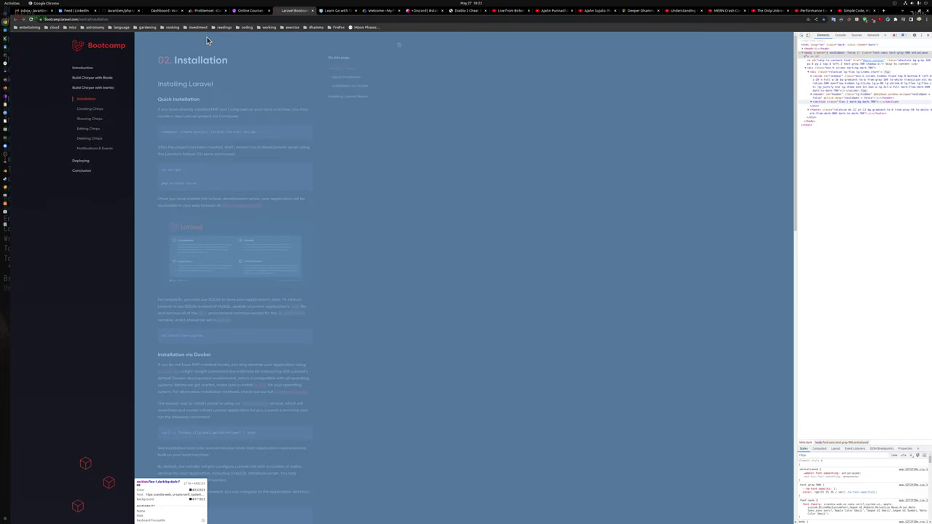
{"action": "left_click", "coordinate": [207, 41]}
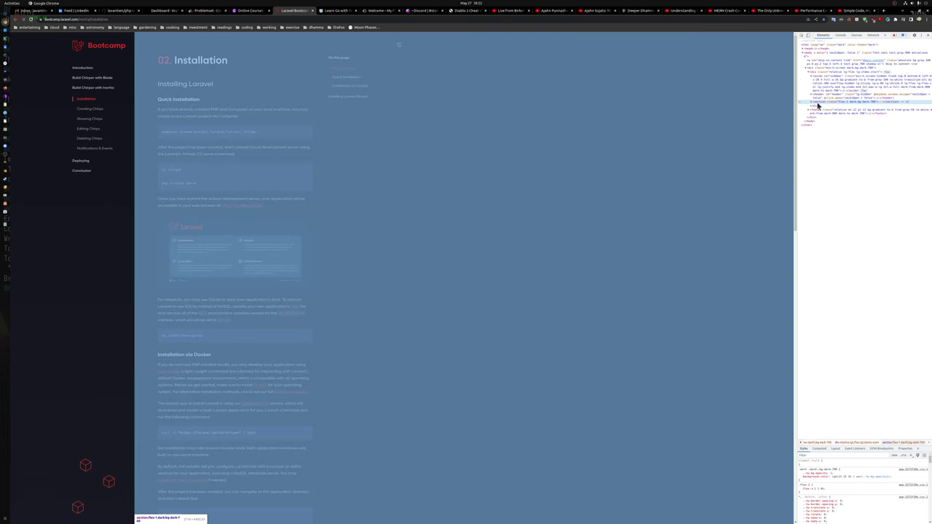
{"action": "left_click", "coordinate": [810, 102]}
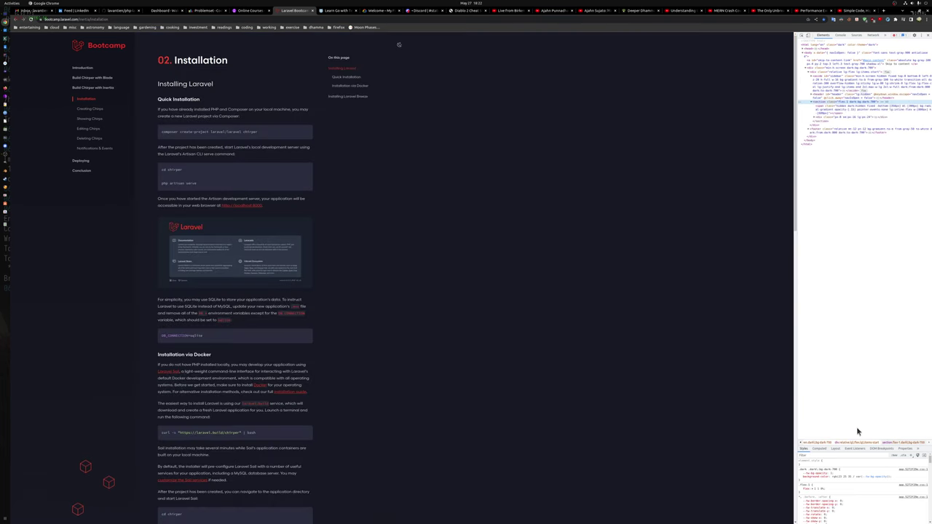
{"action": "left_click_drag", "start_coordinate": [859, 443], "coordinate": [862, 338]}
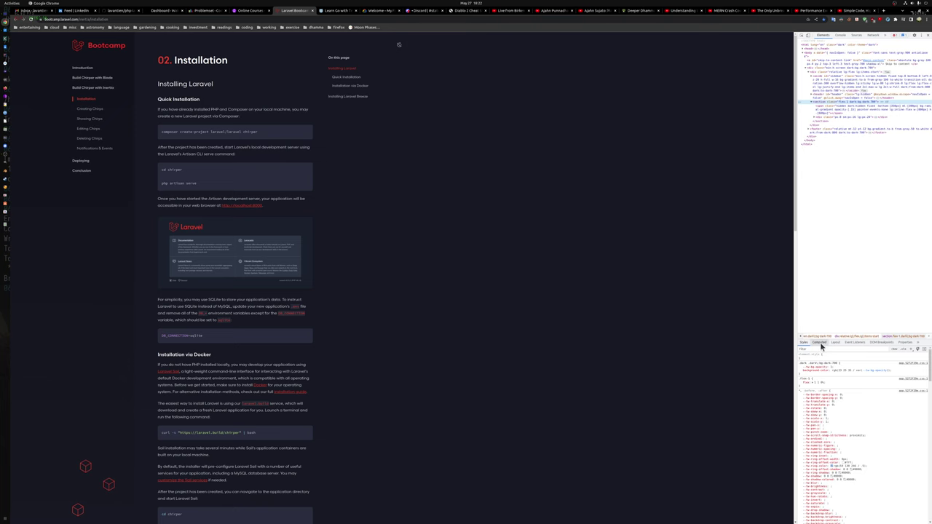
{"action": "left_click", "coordinate": [819, 343]}
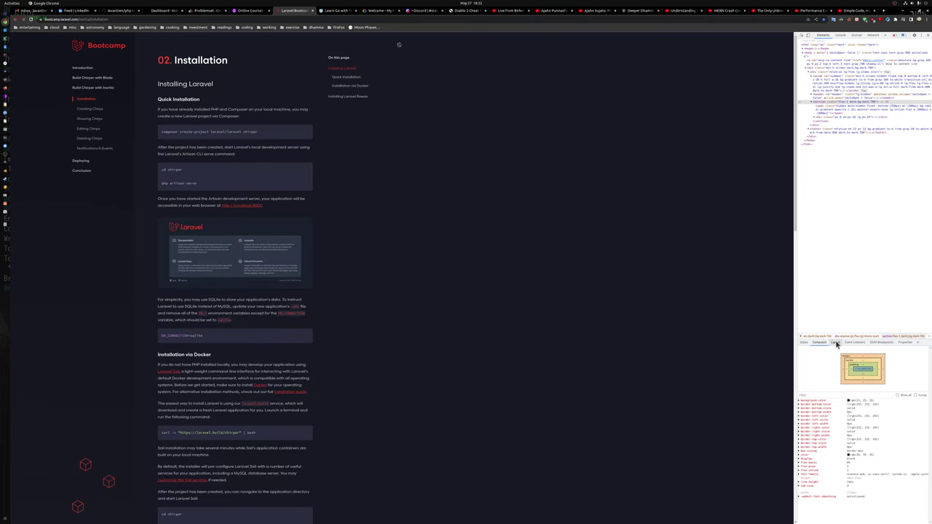
{"action": "left_click", "coordinate": [837, 342]}
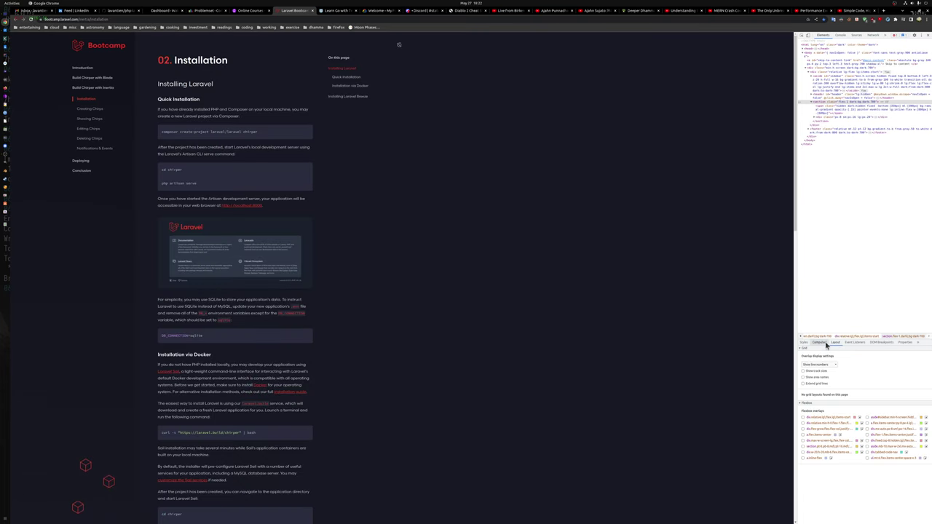
{"action": "left_click", "coordinate": [819, 343]}
{"action": "left_click", "coordinate": [803, 343]}
{"action": "left_click", "coordinate": [821, 342]}
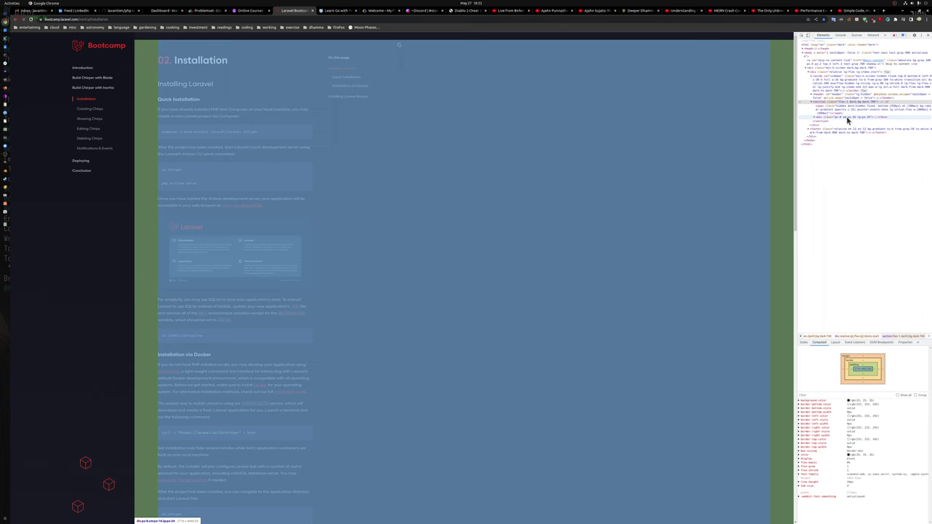
- Drill down to the article content div and uncheck its max-width CSS rule
{"action": "left_click", "coordinate": [846, 117]}
{"action": "left_click", "coordinate": [815, 119]}
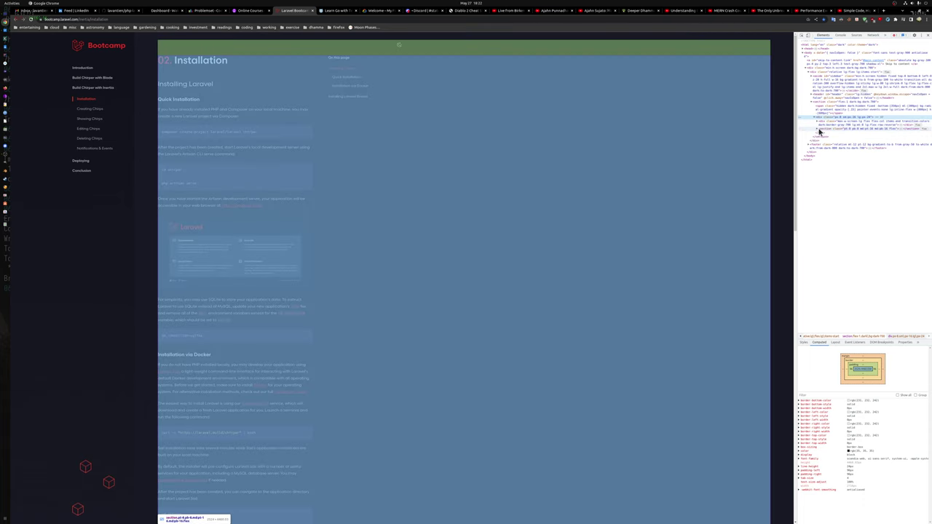
{"action": "left_click", "coordinate": [819, 130]}
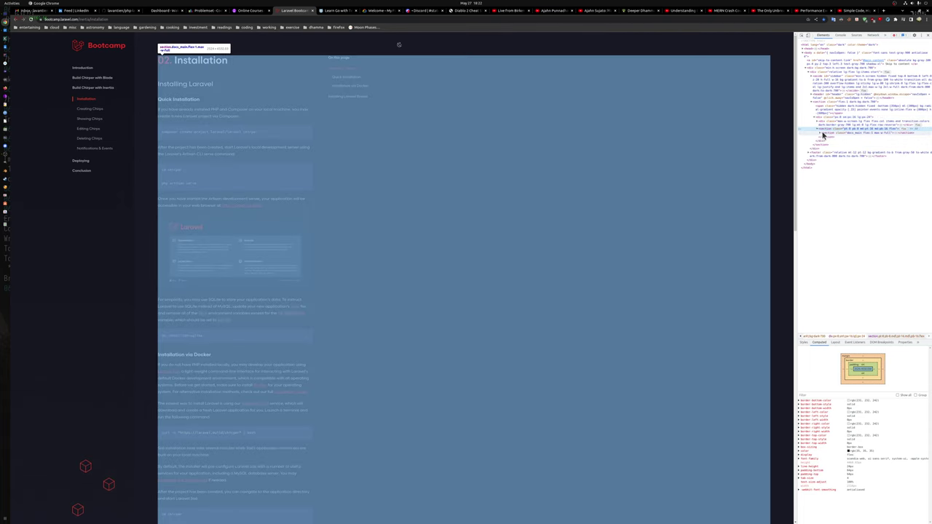
{"action": "left_click", "coordinate": [834, 134]}
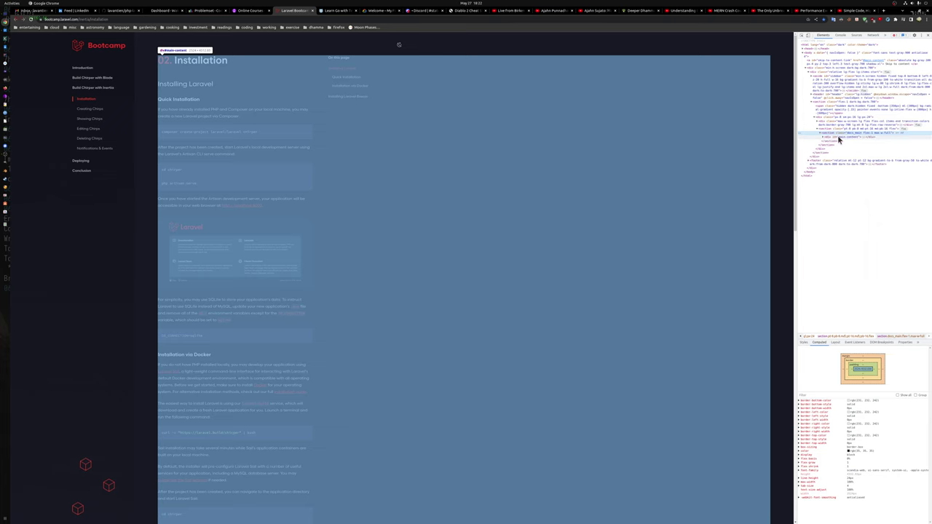
{"action": "left_click", "coordinate": [820, 135]}
{"action": "left_click", "coordinate": [823, 140]}
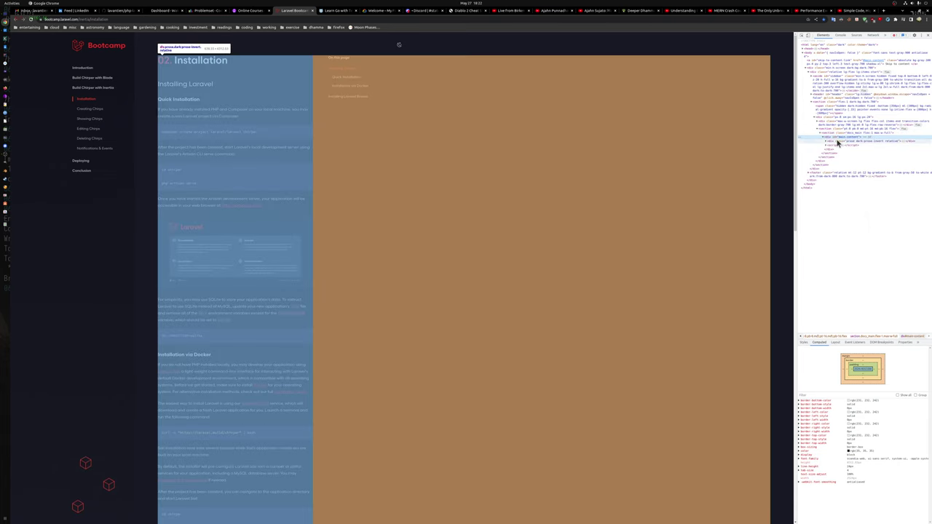
{"action": "left_click", "coordinate": [837, 142]}
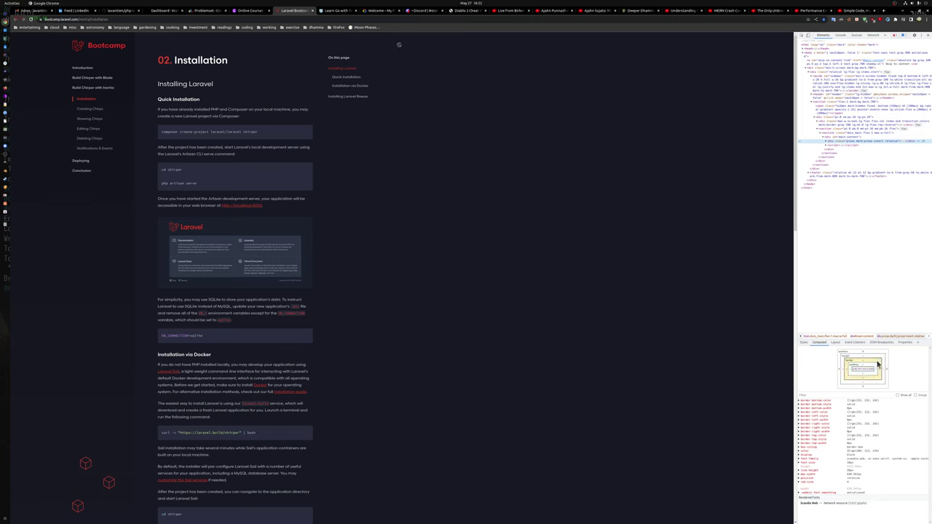
{"action": "left_click", "coordinate": [804, 342]}
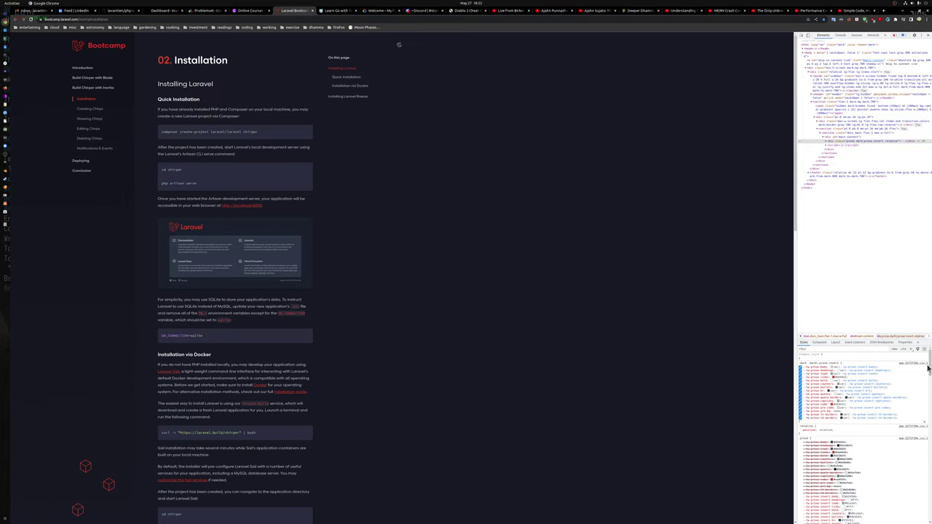
{"action": "left_click_drag", "start_coordinate": [929, 369], "coordinate": [929, 386]}
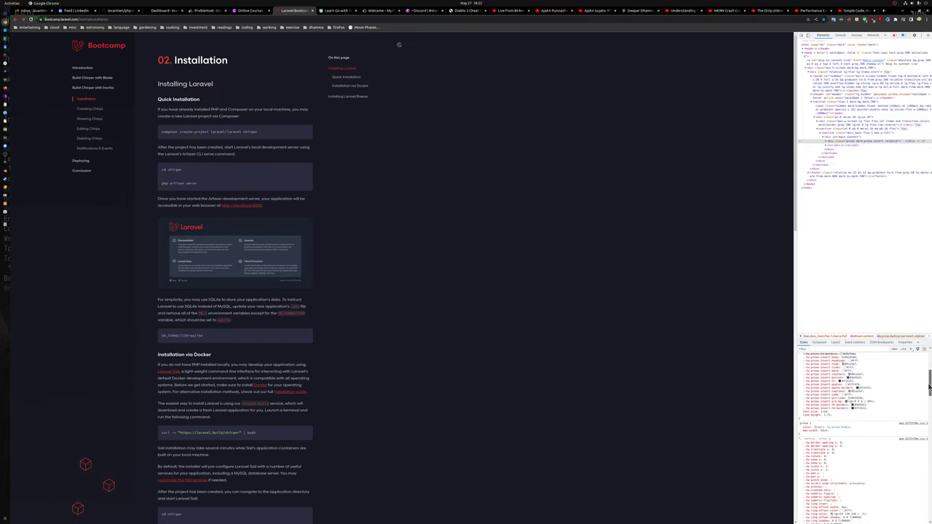
{"action": "mouse_move", "coordinate": [826, 430]}
{"action": "left_click", "coordinate": [801, 431]}
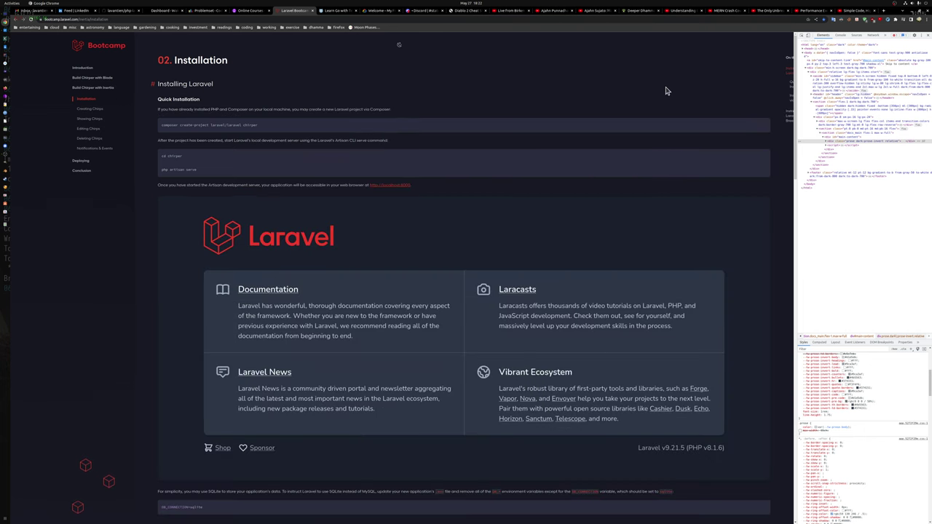
- Close the developer tools and zoom the page in two steps
{"action": "left_click", "coordinate": [928, 36]}
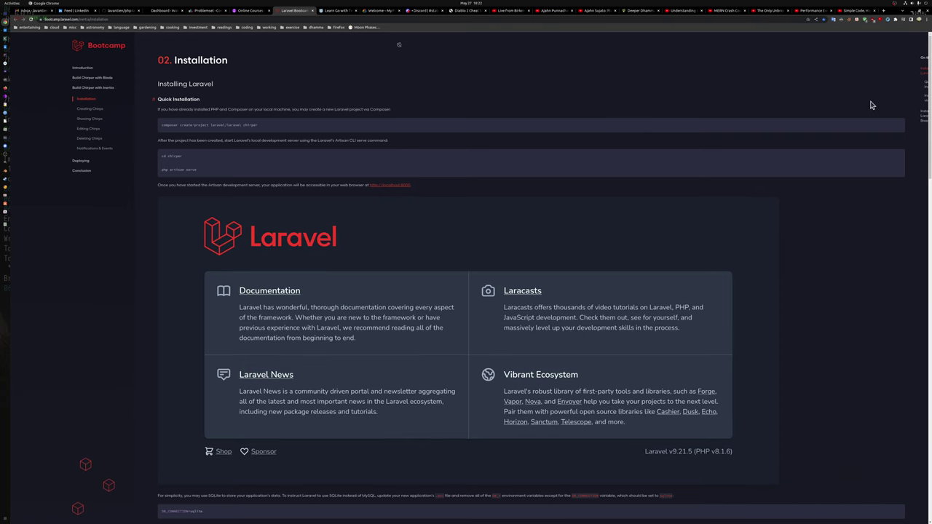
{"action": "key", "text": "ctrl+plus"}
{"action": "key", "text": "ctrl+plus"}
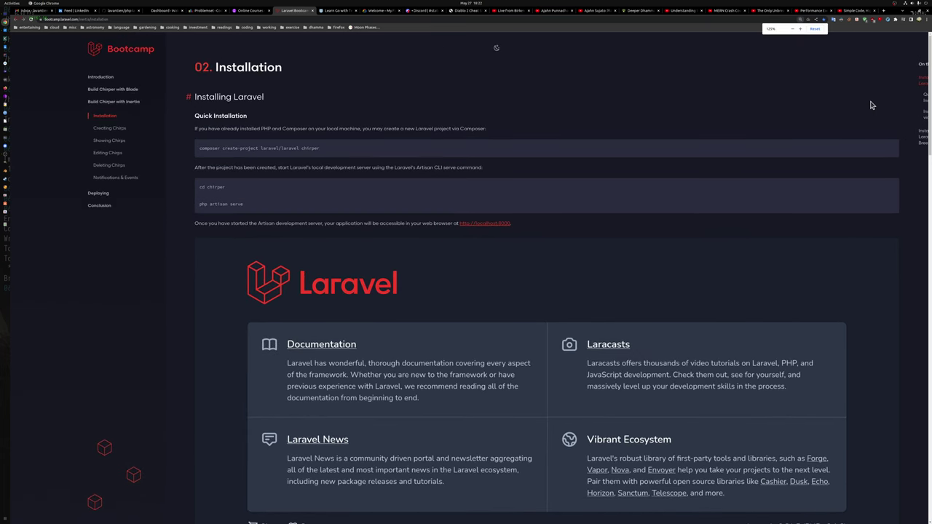
{"action": "key", "text": "ctrl+plus"}
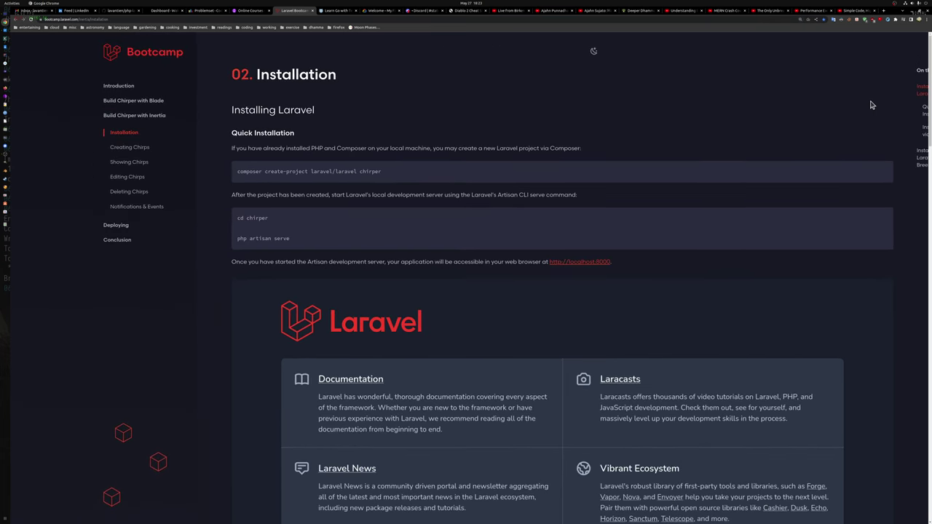
- Copy composer create-project laravel/laravel chirper from the guide and run it in the terminal
{"action": "left_click_drag", "start_coordinate": [381, 171], "coordinate": [238, 171]}
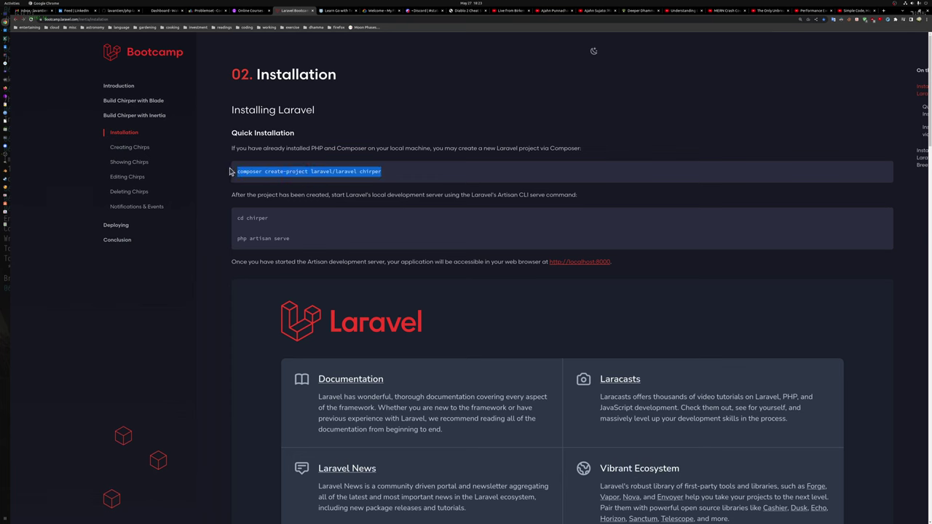
{"action": "key", "text": "ctrl+c"}
{"action": "key", "text": "alt+Tab"}
{"action": "key", "text": "ctrl+shift+v"}
{"action": "key", "text": "Return"}
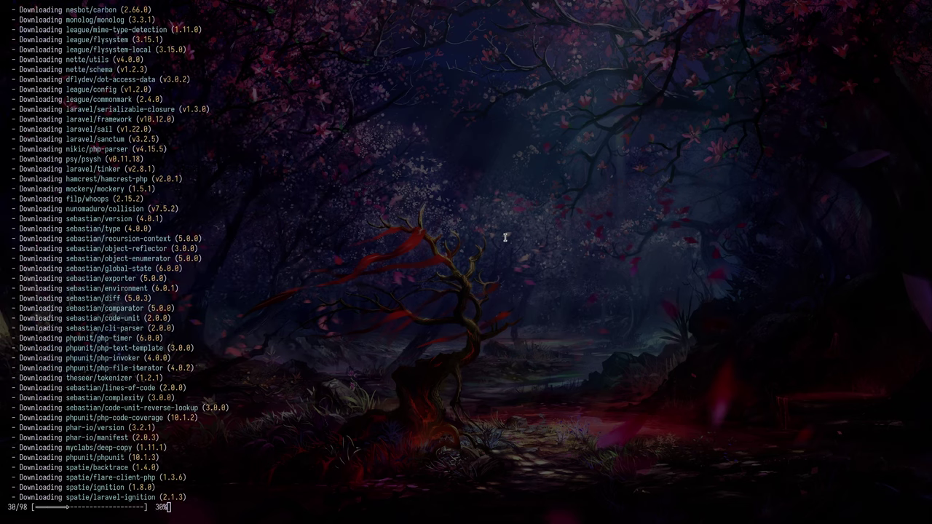
- List php-laravel-chirper with ls, showing just the chirper folder and README.md
{"action": "key", "text": "alt+Tab"}
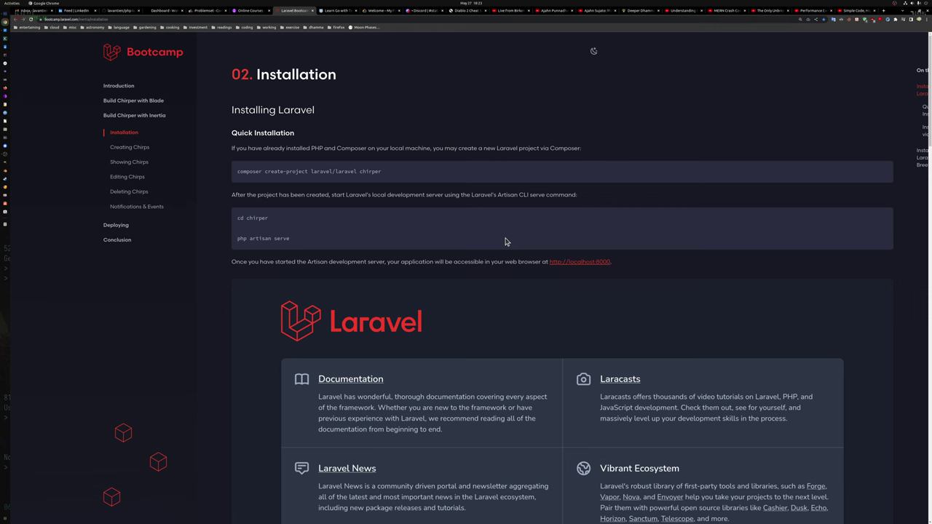
{"action": "key", "text": "alt+Tab"}
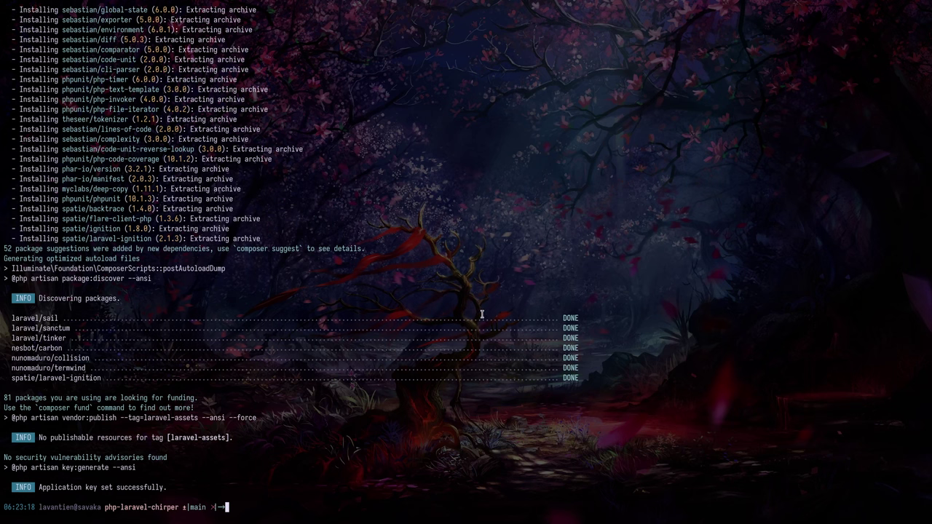
{"action": "type", "text": "ls"}
{"action": "key", "text": "Return"}
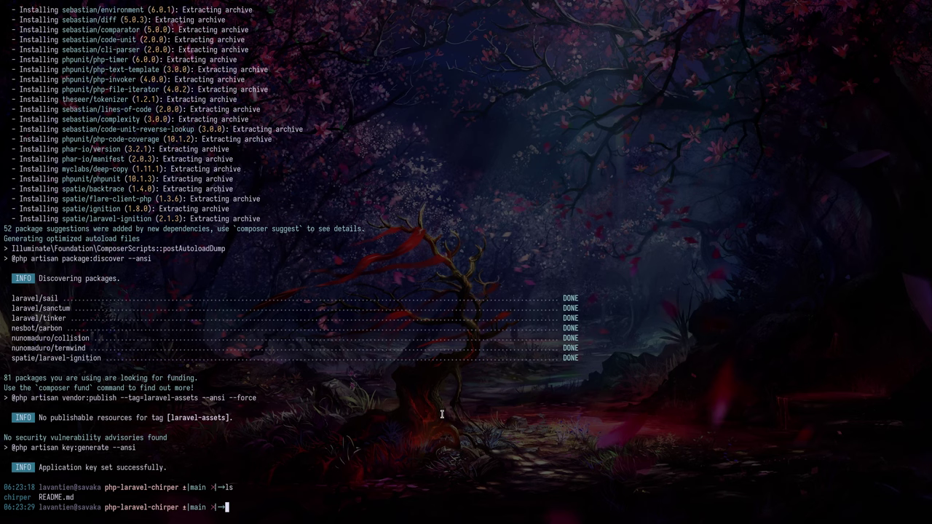
- In Files, open php-laravel-chirper/chirper via the lavantien folder and a 'plhp' search
{"action": "key", "text": "alt+Tab"}
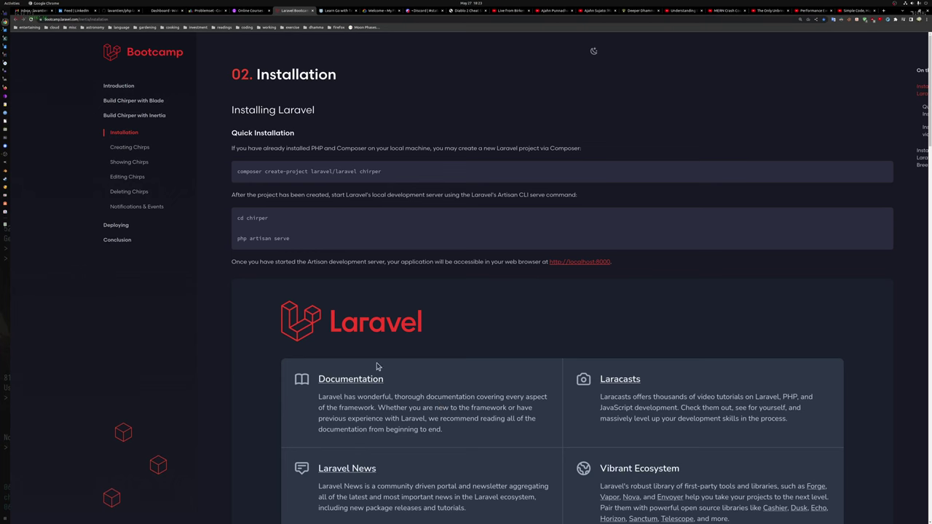
{"action": "left_click", "coordinate": [6, 131]}
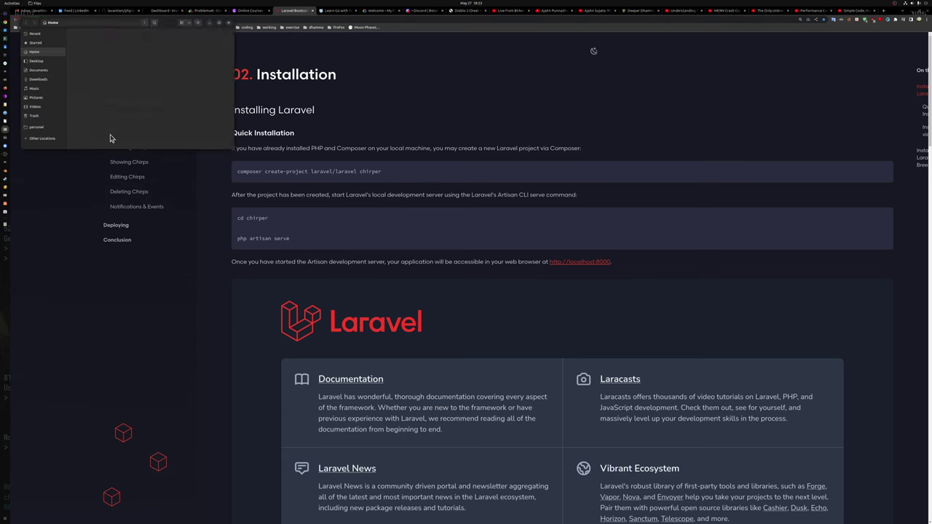
{"action": "left_click", "coordinate": [35, 127]}
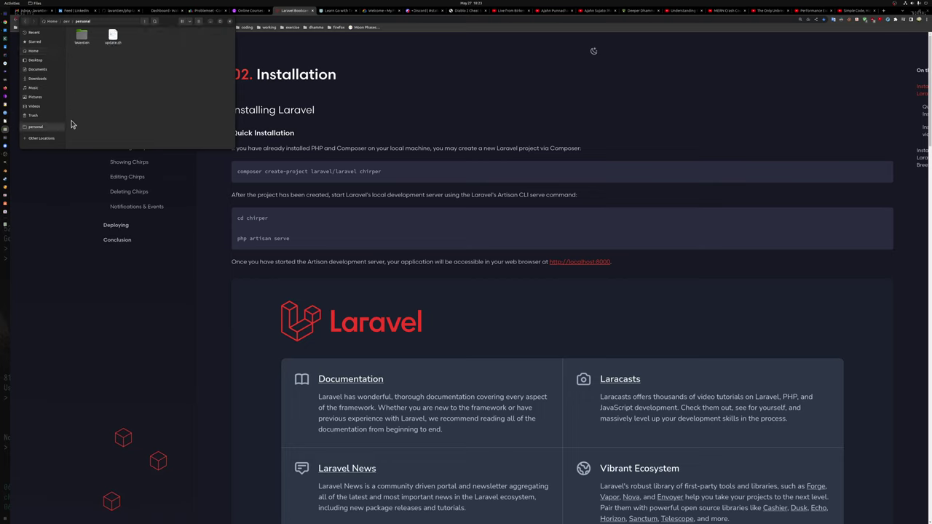
{"action": "double_click", "coordinate": [82, 36]}
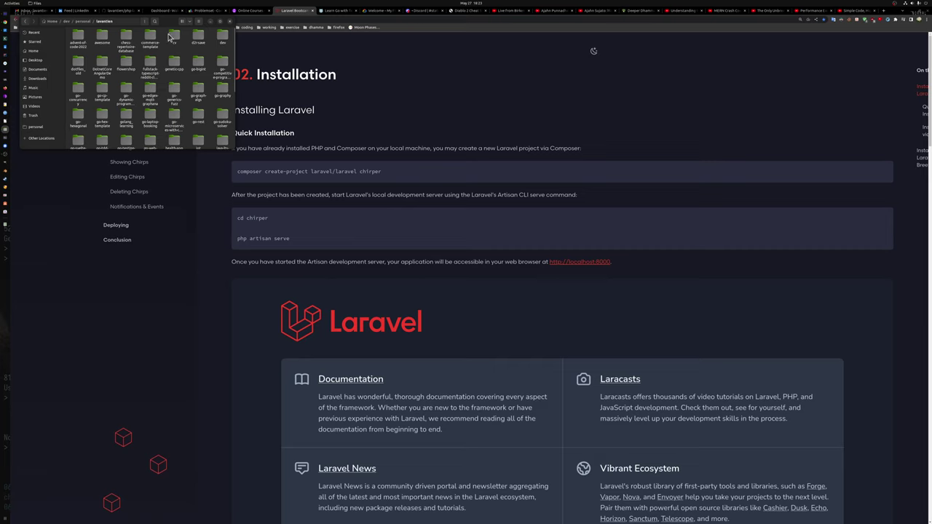
{"action": "left_click", "coordinate": [155, 21]}
{"action": "type", "text": "pl"}
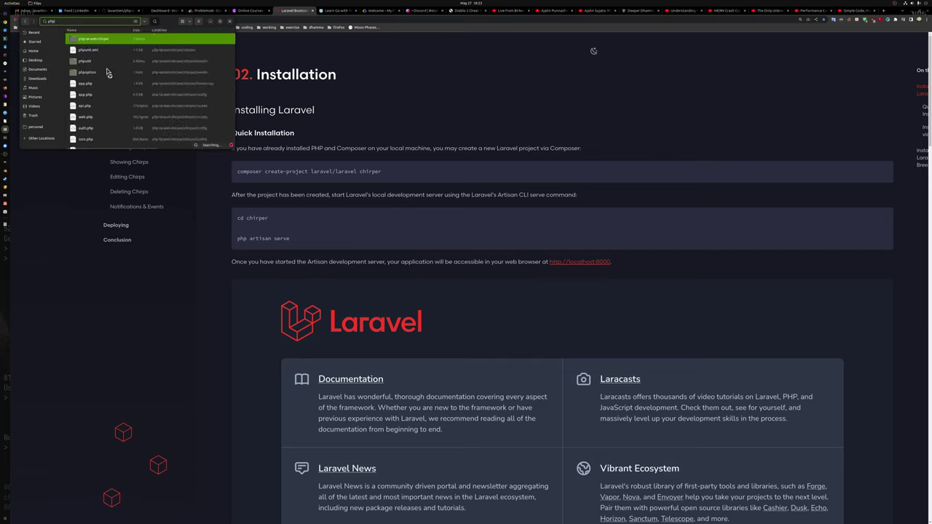
{"action": "type", "text": "hp"}
{"action": "double_click", "coordinate": [133, 42]}
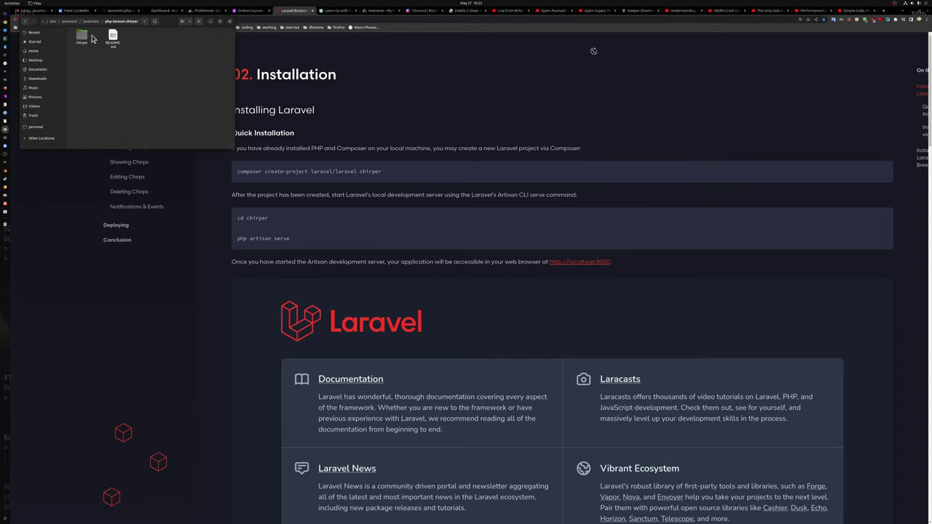
{"action": "double_click", "coordinate": [85, 38]}
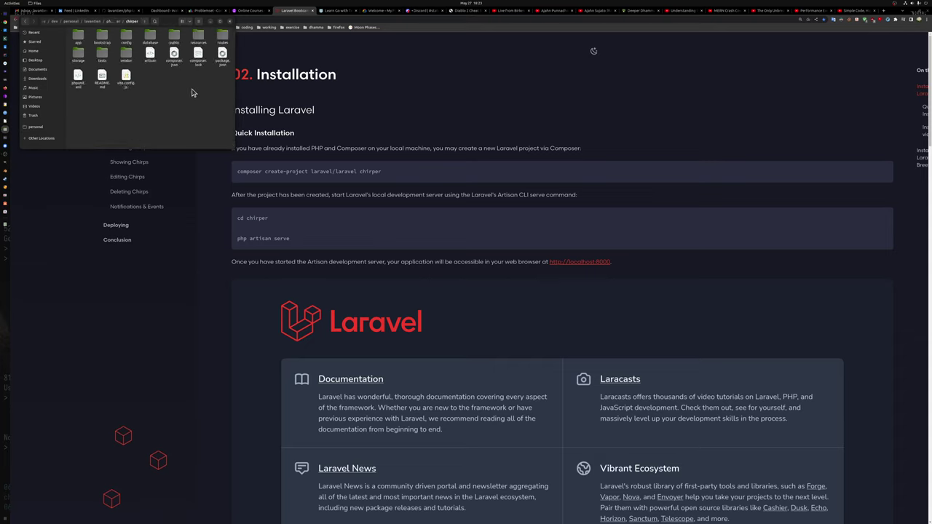
- Move all chirper contents up into php-laravel-chirper, saving Laravel's readme as README_laravel.md
{"action": "key", "text": "ctrl+a"}
{"action": "key", "text": "ctrl+x"}
{"action": "key", "text": "alt+Up"}
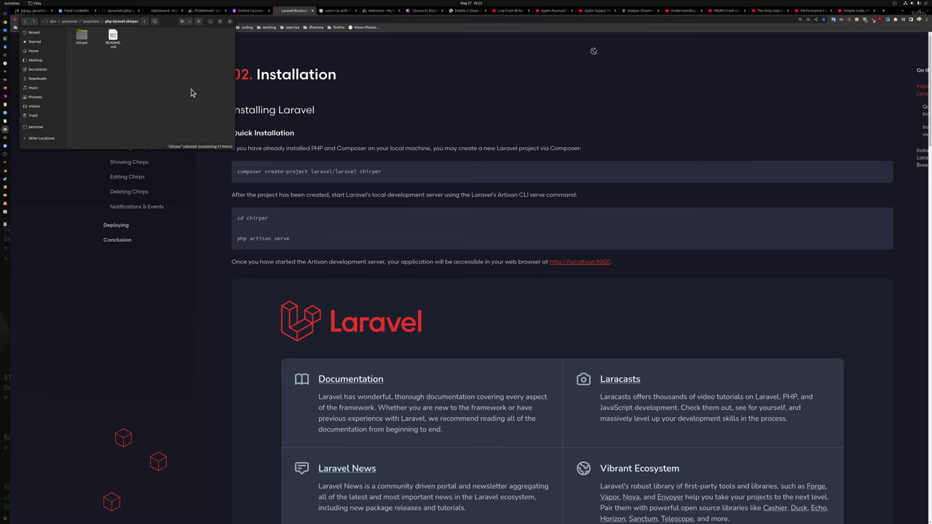
{"action": "key", "text": "ctrl+v"}
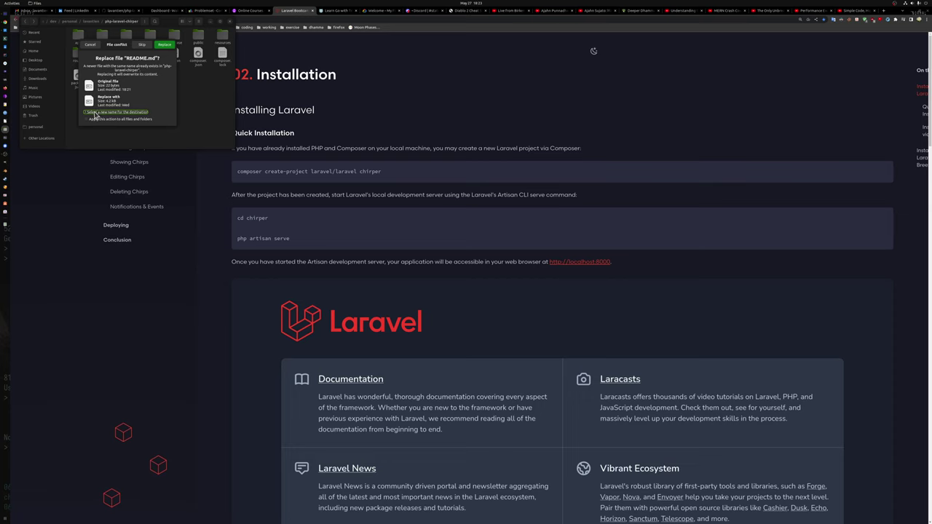
{"action": "left_click", "coordinate": [98, 113]}
{"action": "left_click", "coordinate": [114, 114]}
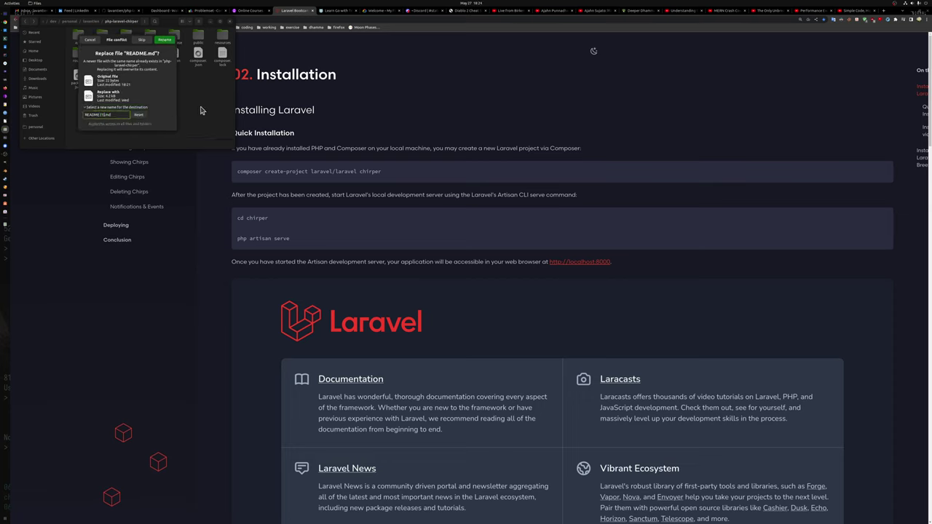
{"action": "key", "text": "BackSpace"}
{"action": "type", "text": "_lara"}
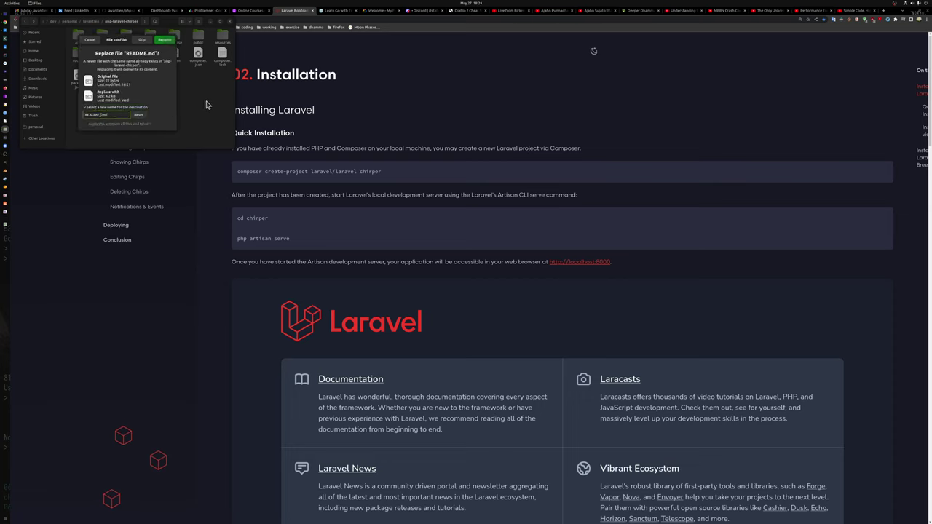
{"action": "type", "text": "vel"}
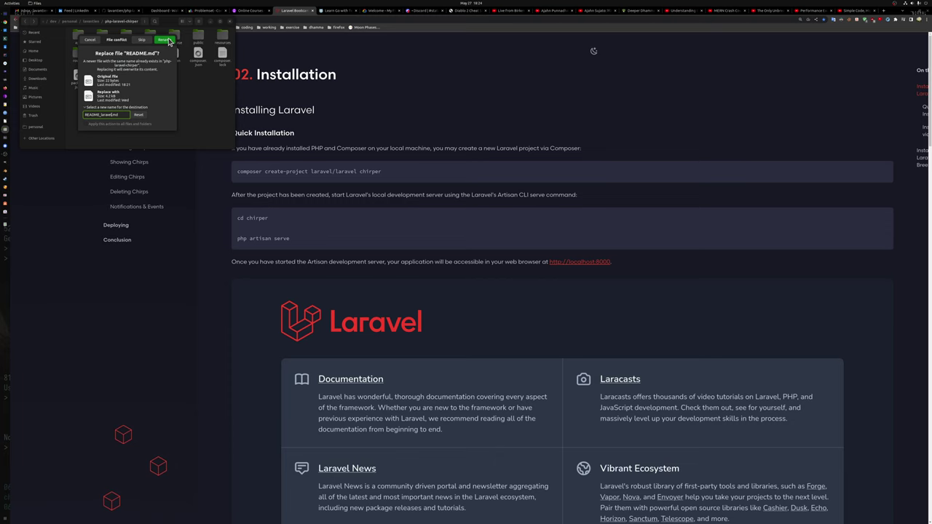
{"action": "left_click", "coordinate": [167, 40]}
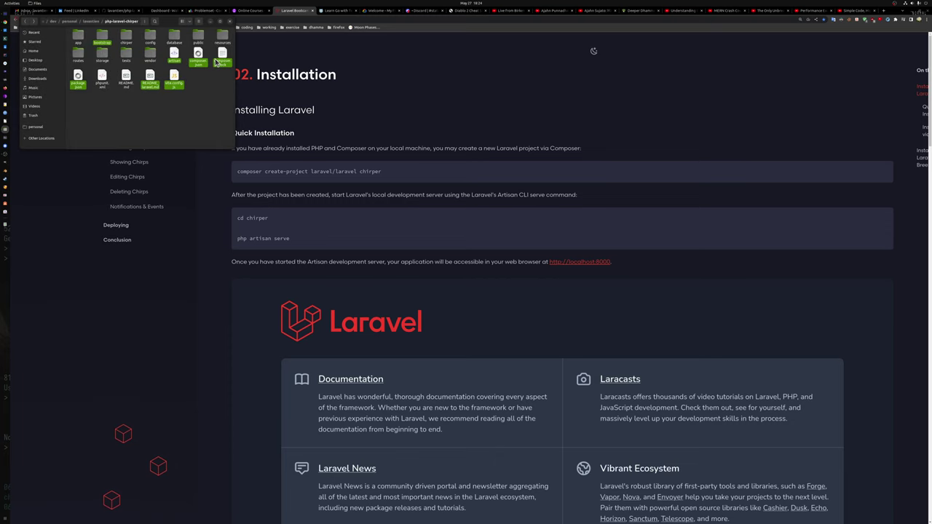
- Permanently delete the now-empty chirper folder
{"action": "left_click", "coordinate": [128, 37]}
{"action": "key", "text": "shift+Delete"}
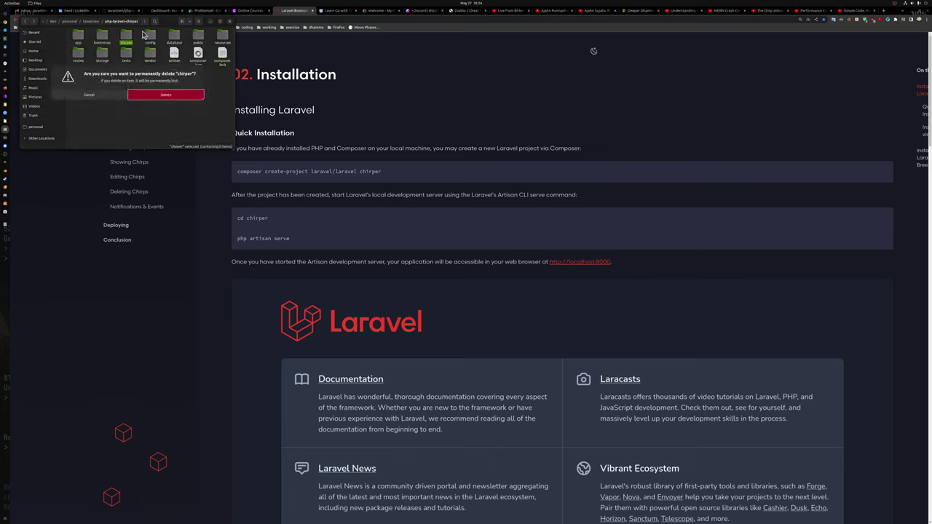
{"action": "key", "text": "Return"}
{"action": "left_click", "coordinate": [256, 30]}
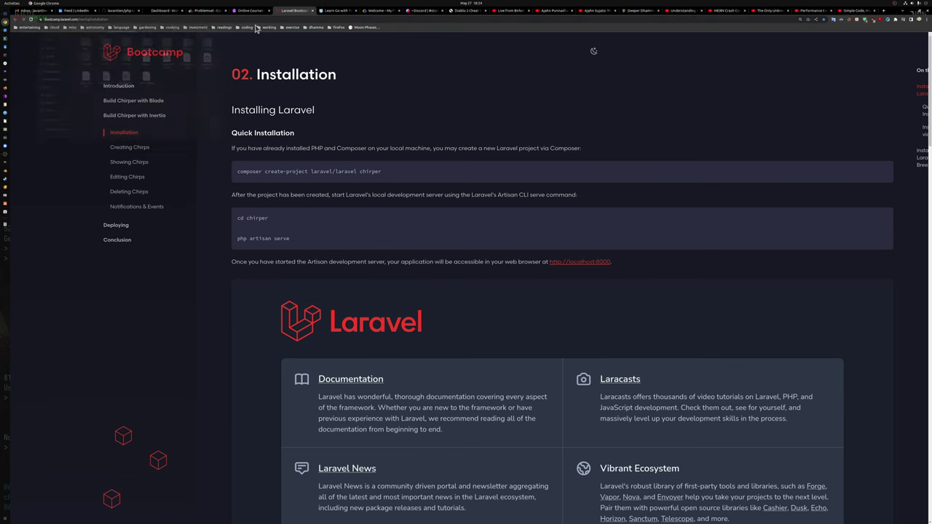
{"action": "key", "text": "alt+Tab"}
{"action": "type", "text": "ls"}
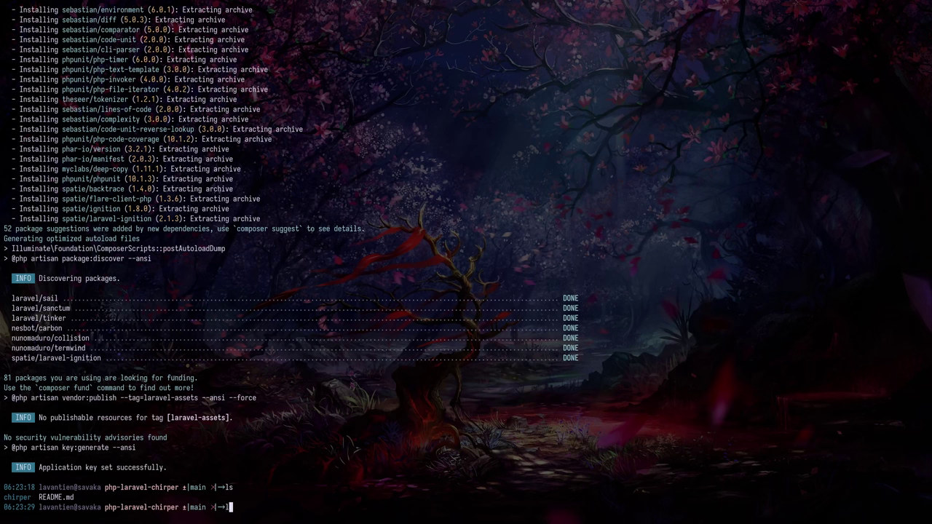
{"action": "key", "text": "Return"}
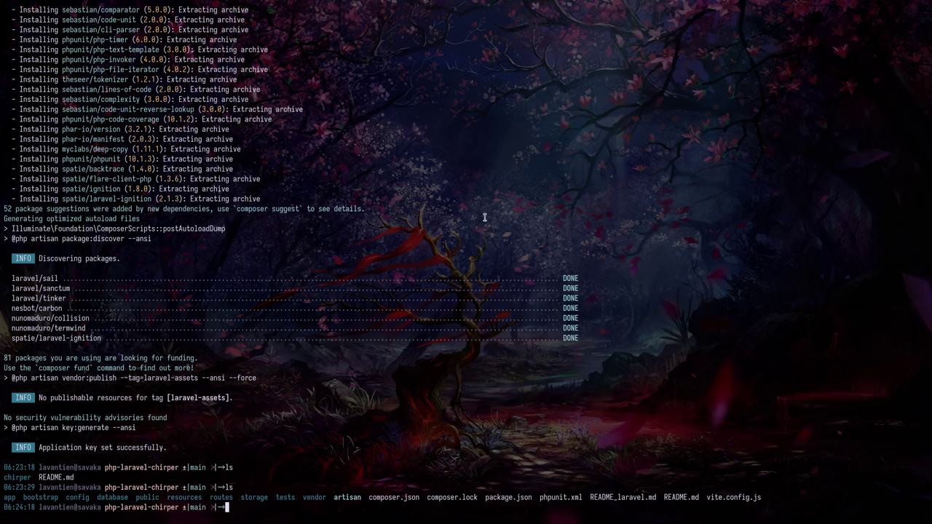
{"action": "key", "text": "alt+Tab"}
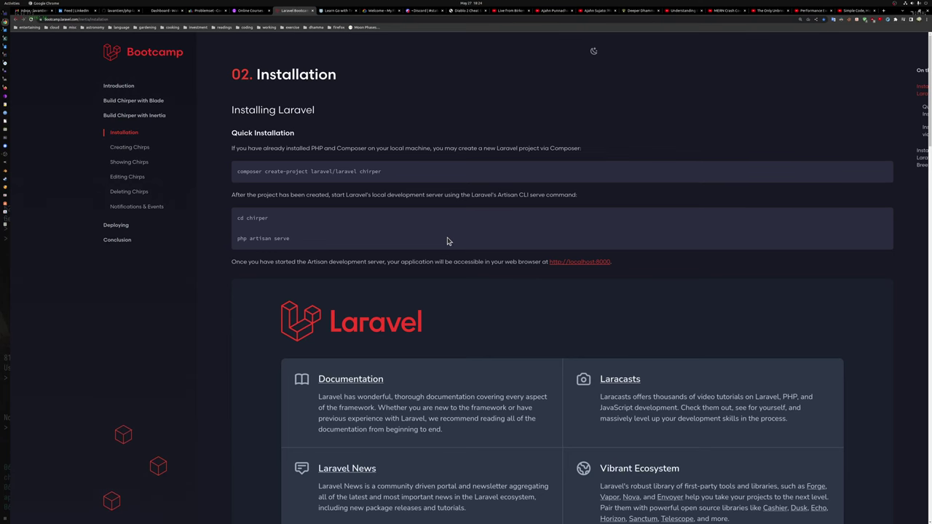
{"action": "left_click_drag", "start_coordinate": [291, 241], "coordinate": [209, 241]}
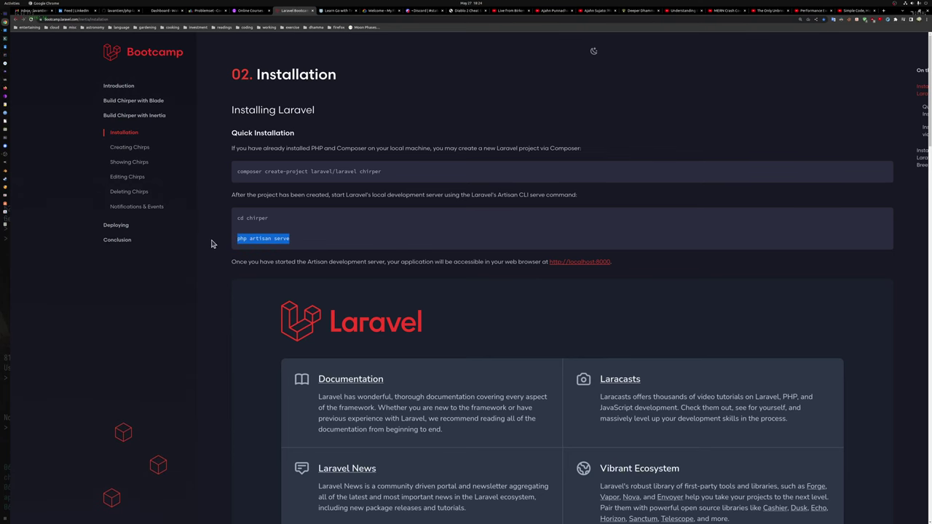
{"action": "left_click", "coordinate": [387, 226]}
{"action": "key", "text": "alt+Tab"}
{"action": "key", "text": "ctrl+shift+v"}
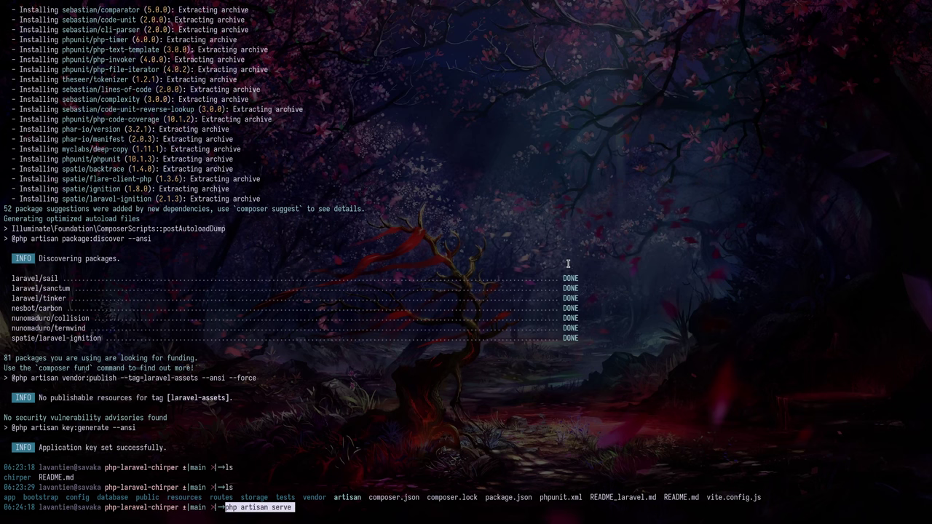
{"action": "key", "text": "Return"}
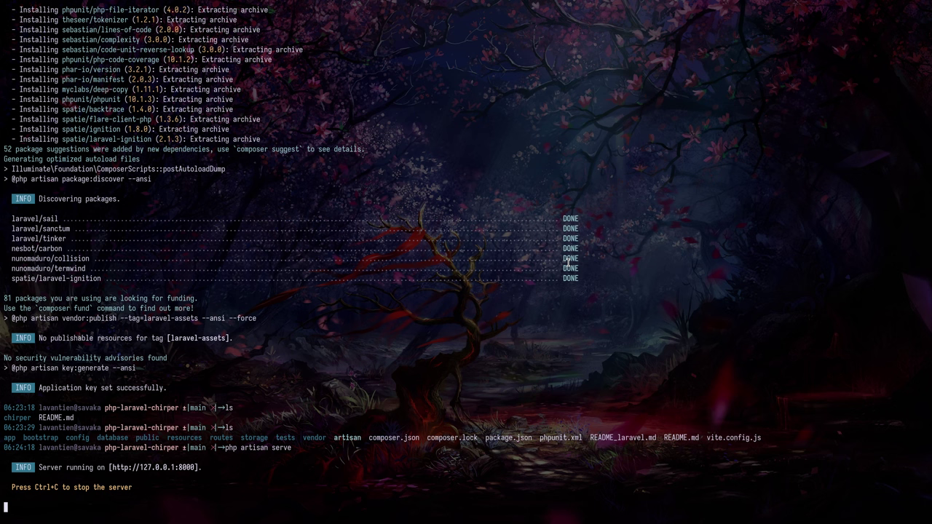
{"action": "left_click", "coordinate": [153, 468]}
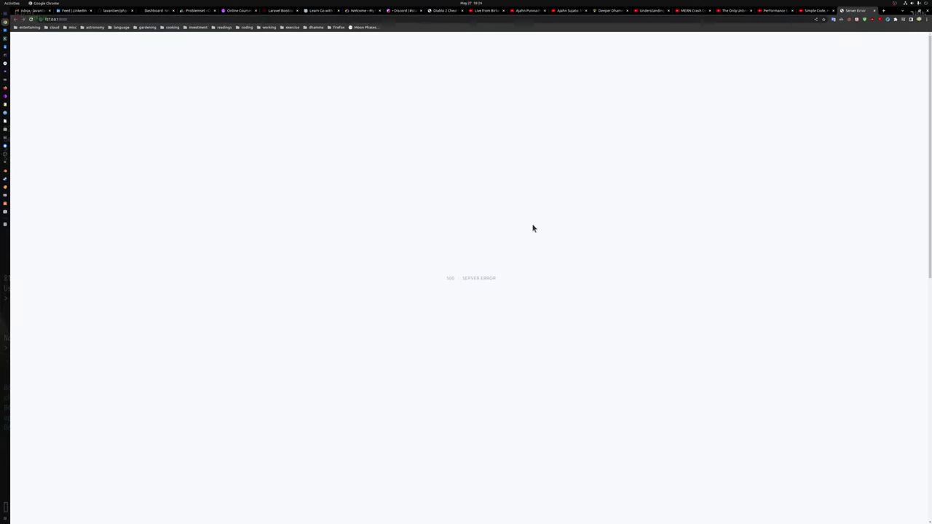
- Move the Server Error tab beside the Laravel Bootcamp tab and compare the two pages
{"action": "left_click_drag", "start_coordinate": [857, 15], "coordinate": [320, 15]}
{"action": "left_click", "coordinate": [280, 11]}
{"action": "left_click", "coordinate": [318, 11]}
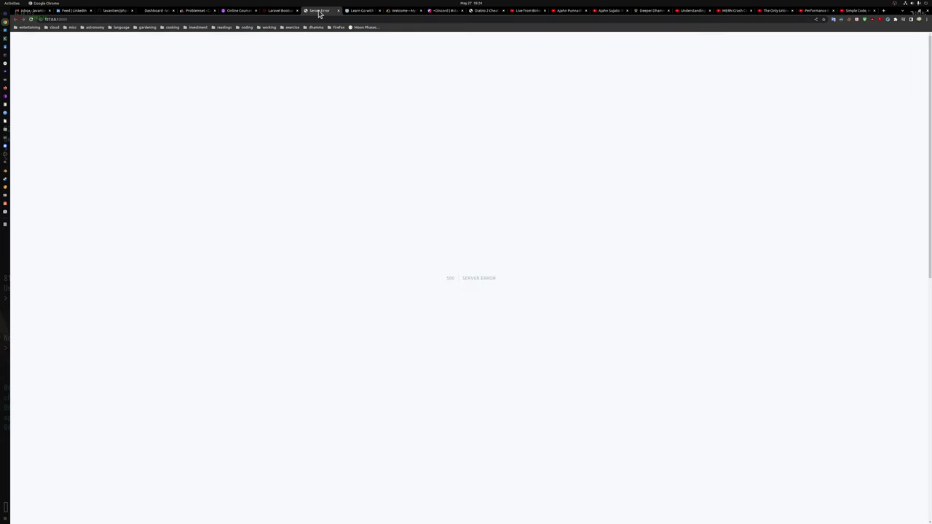
{"action": "left_click", "coordinate": [282, 12]}
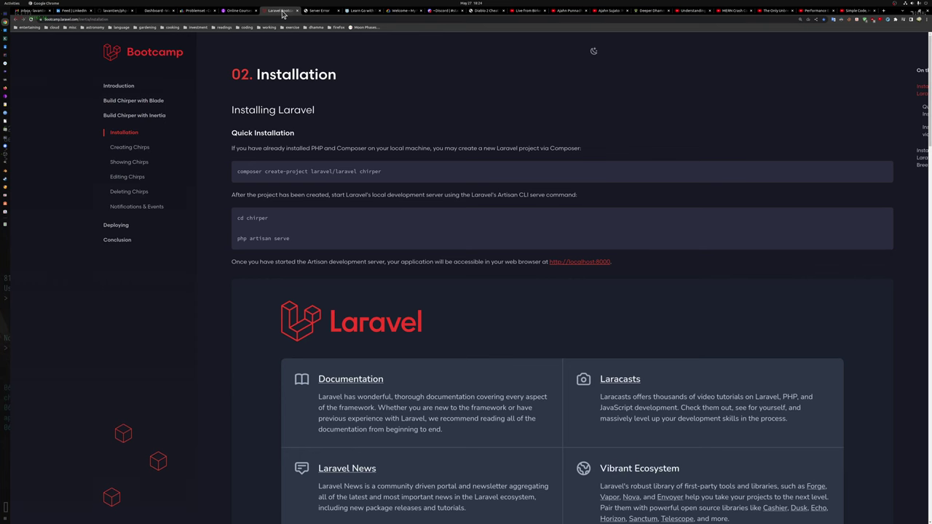
{"action": "left_click", "coordinate": [320, 12]}
{"action": "left_click", "coordinate": [267, 12]}
{"action": "key", "text": "alt+Tab"}
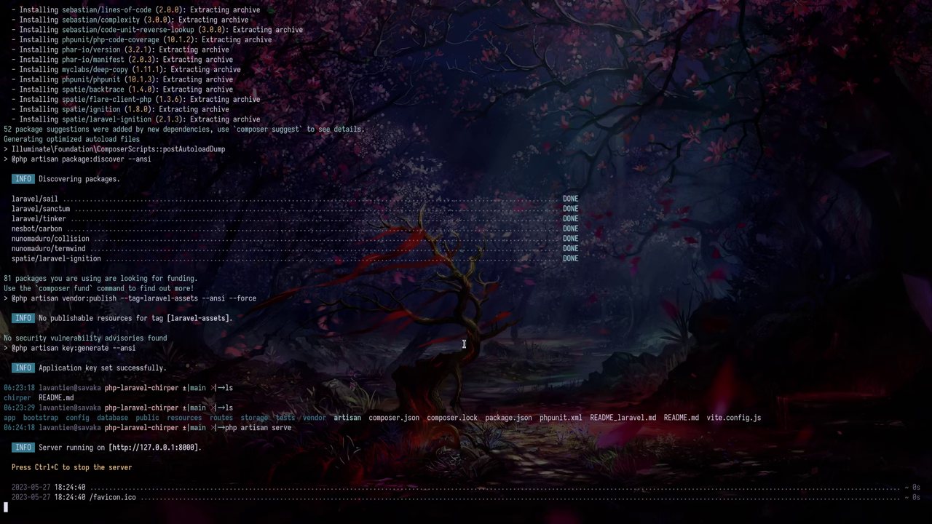
{"action": "key", "text": "alt+Tab"}
{"action": "left_click", "coordinate": [318, 12]}
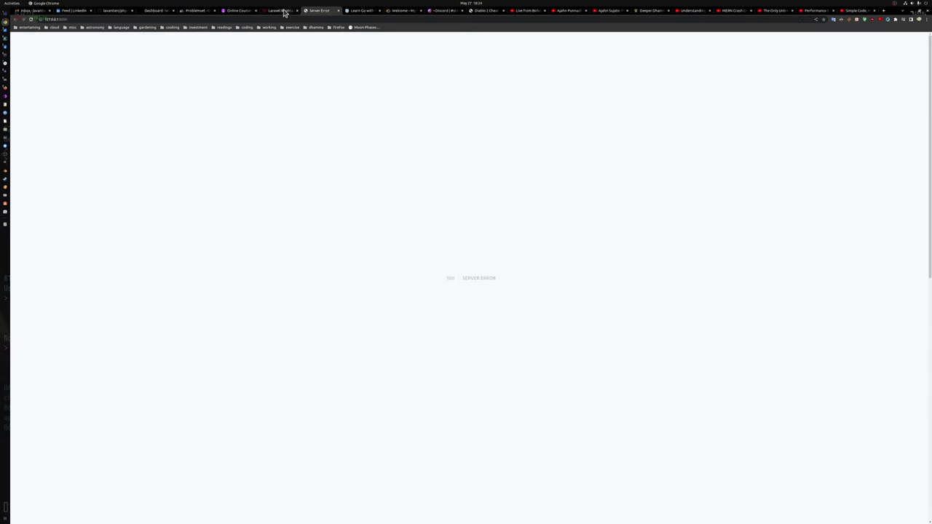
{"action": "left_click", "coordinate": [284, 12]}
- Stop the Laravel development server with Ctrl+C
{"action": "key", "text": "alt+Tab"}
{"action": "key", "text": "ctrl+c"}
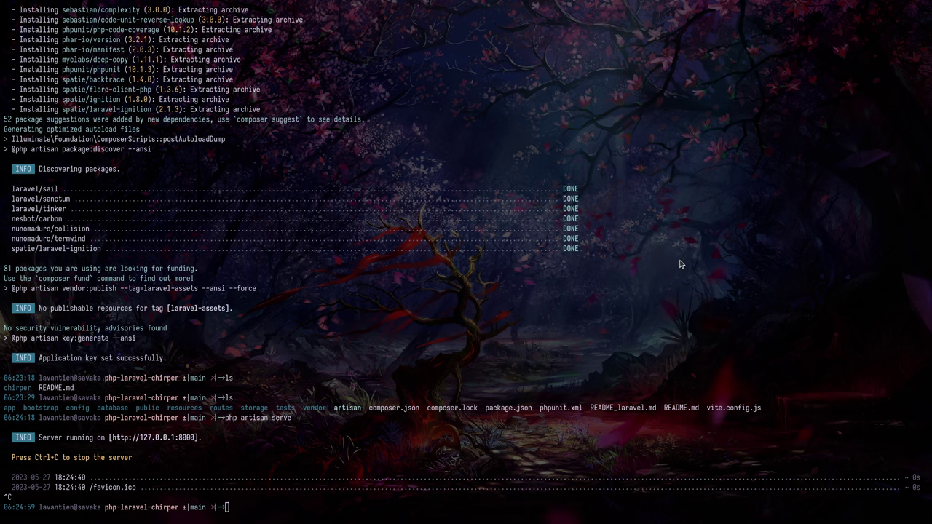
{"action": "key", "text": "alt+Tab"}
- In Files, open php-laravel-chirper via the lavantien folder and a 'php' search
{"action": "left_click", "coordinate": [5, 131]}
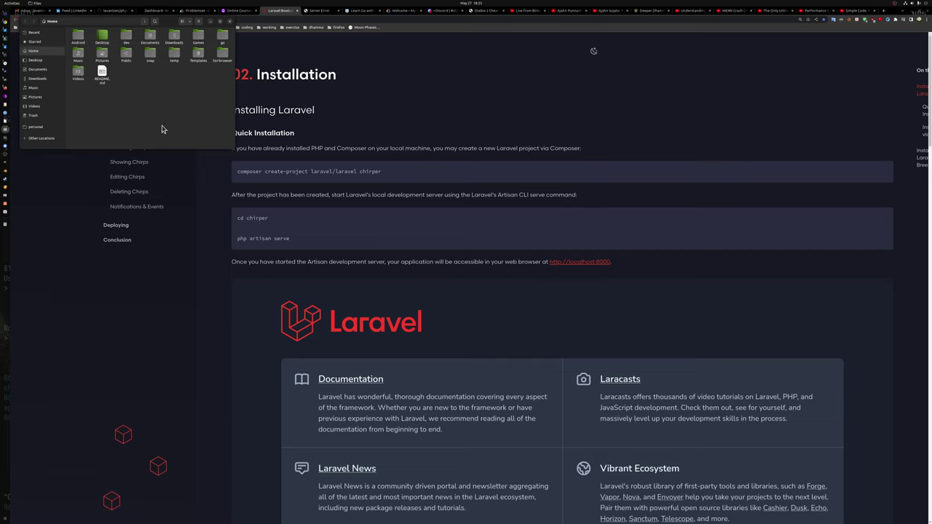
{"action": "left_click", "coordinate": [36, 127]}
{"action": "left_click", "coordinate": [82, 37]}
{"action": "double_click", "coordinate": [84, 36]}
{"action": "left_click", "coordinate": [155, 21]}
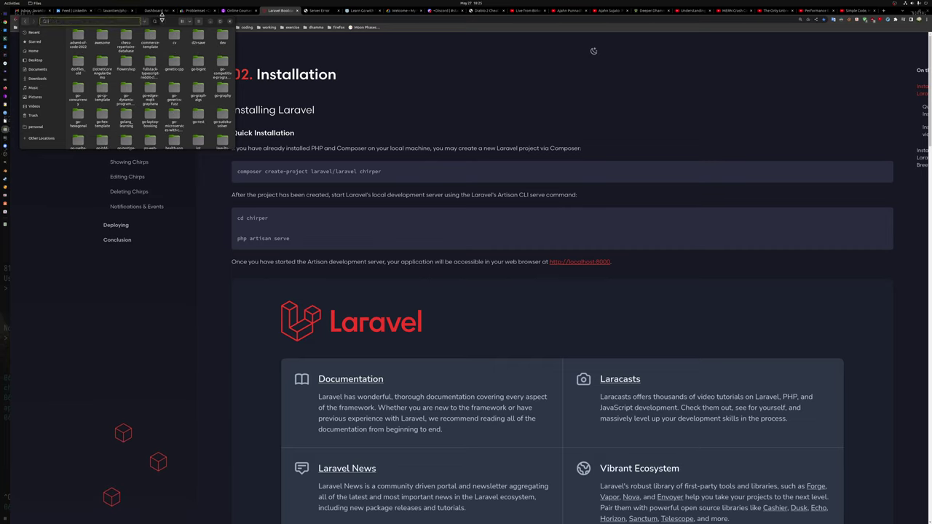
{"action": "type", "text": "php"}
{"action": "double_click", "coordinate": [162, 37]}
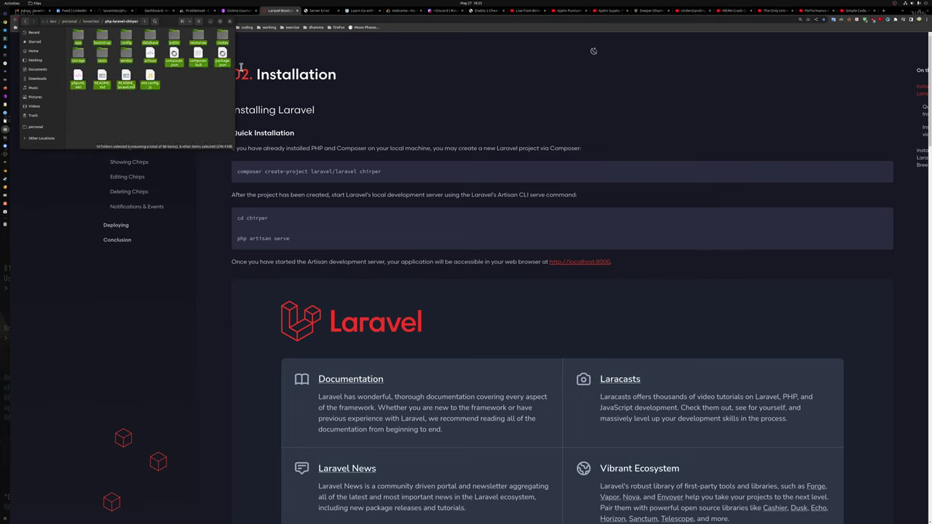
- Show hidden files and permanently delete everything except .git and README.md
{"action": "left_click", "coordinate": [101, 79], "text": "ctrl"}
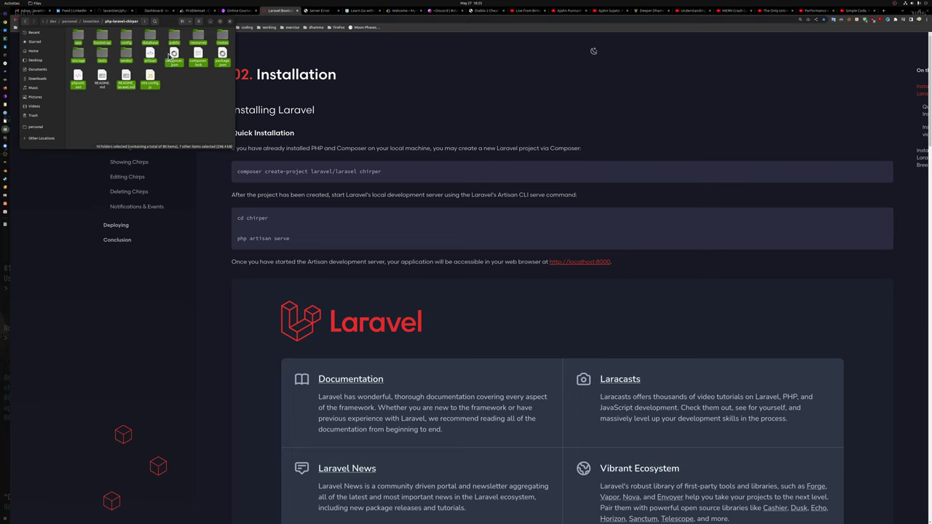
{"action": "left_click", "coordinate": [198, 21]}
{"action": "left_click", "coordinate": [195, 60]}
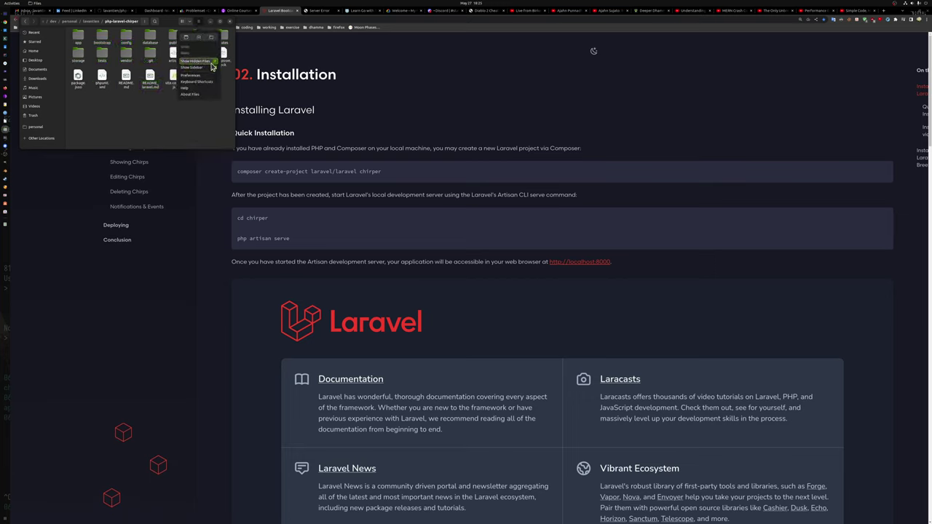
{"action": "left_click", "coordinate": [165, 113]}
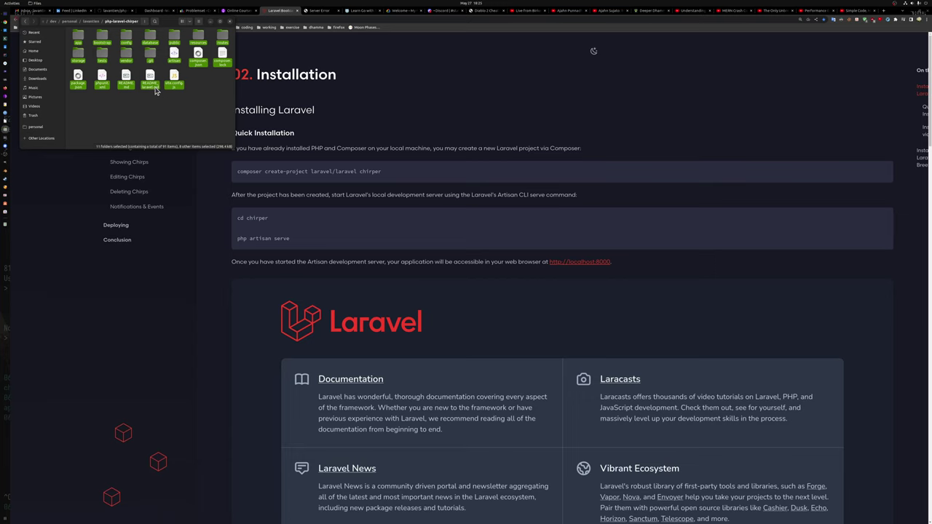
{"action": "left_click", "coordinate": [130, 84], "text": "ctrl"}
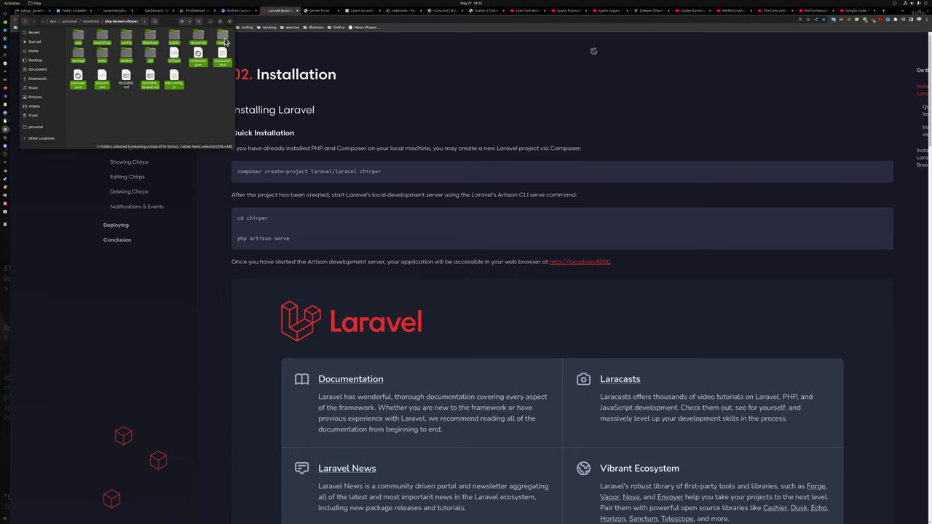
{"action": "left_click", "coordinate": [157, 61], "text": "ctrl"}
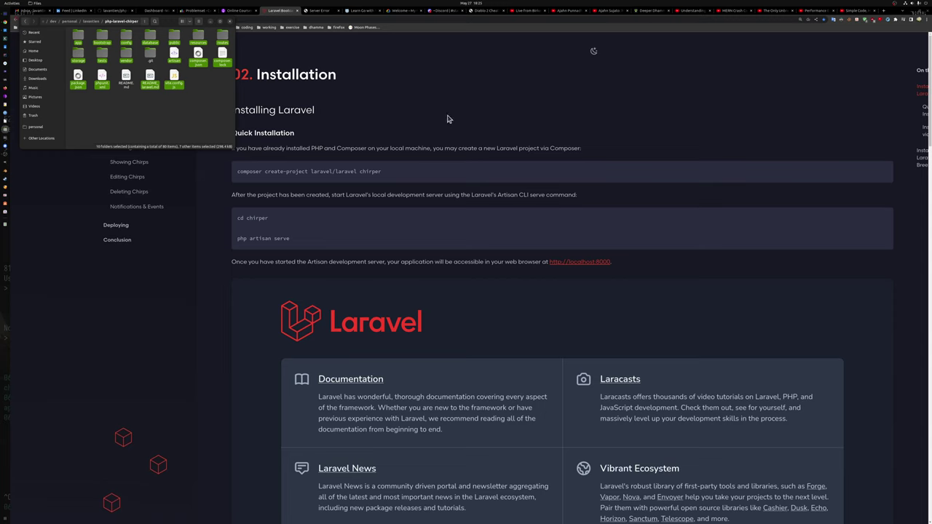
{"action": "key", "text": "shift+Delete"}
{"action": "key", "text": "Return"}
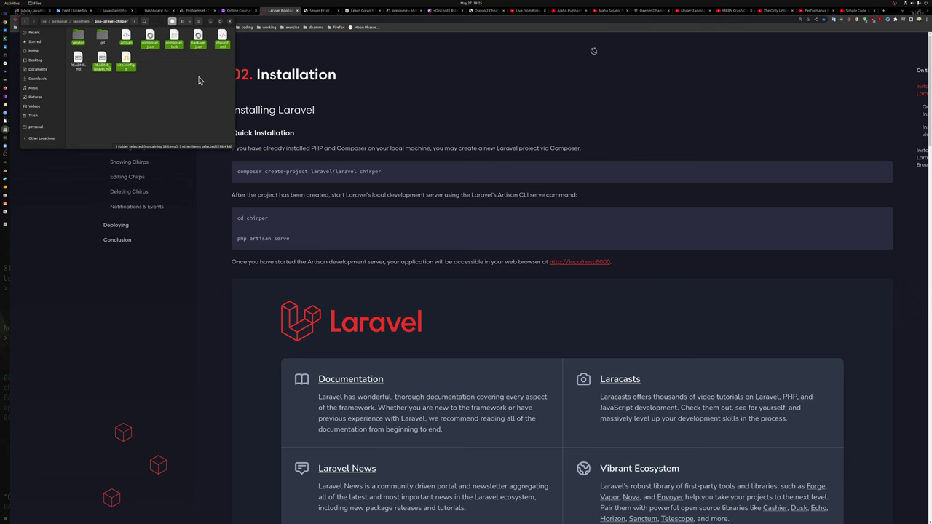
{"action": "left_click", "coordinate": [229, 21]}
{"action": "key", "text": "alt+Tab"}
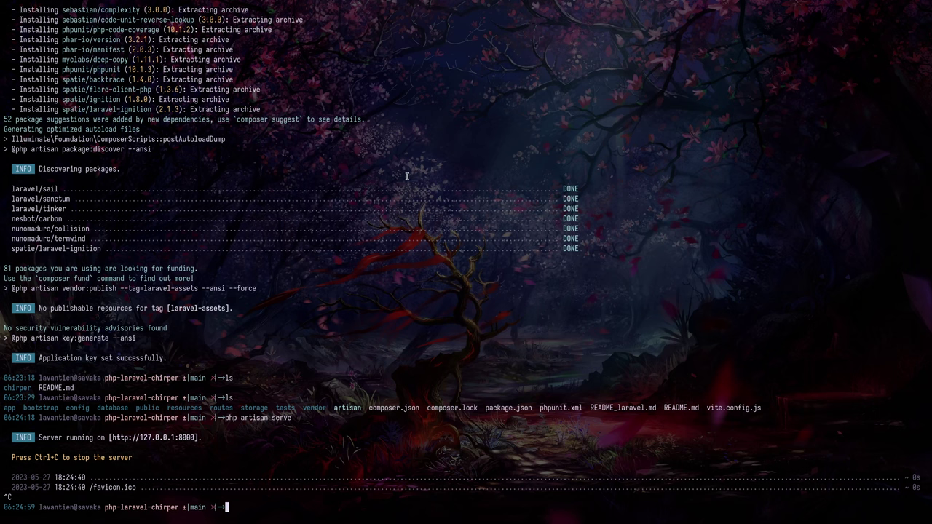
- Run 'composer create-project laravel/laravel .' in the folder; it fails as not empty
{"action": "type", "text": "ls"}
{"action": "key", "text": "Return"}
{"action": "type", "text": "ls"}
{"action": "key", "text": "Return"}
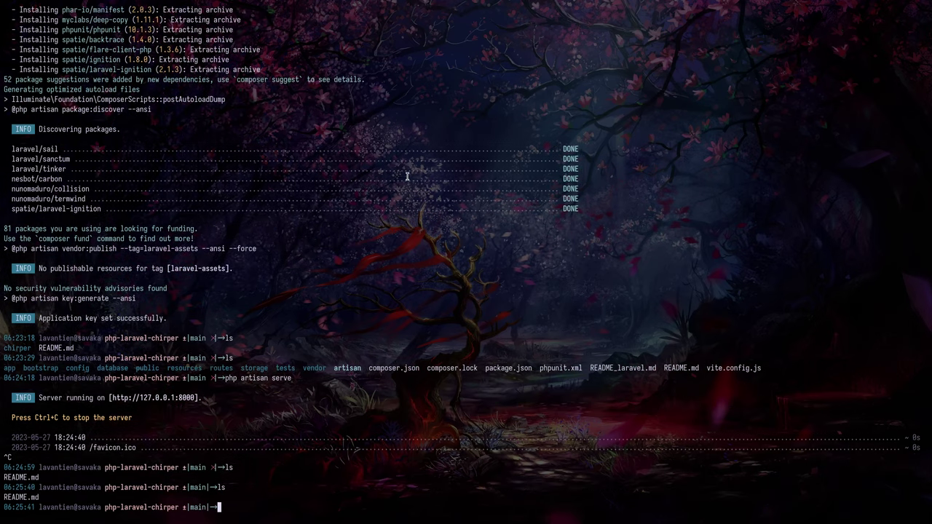
{"action": "type", "text": "composer create-project laravel/laravel chirper"}
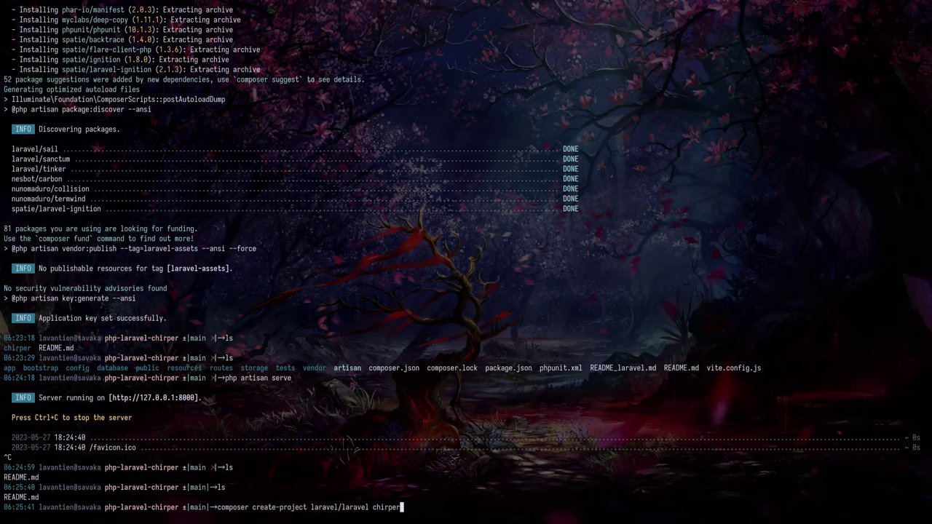
{"action": "key", "text": "BackSpace"}
{"action": "key", "text": "BackSpace"}
{"action": "key", "text": "BackSpace"}
{"action": "key", "text": "BackSpace"}
{"action": "key", "text": "BackSpace"}
{"action": "key", "text": "BackSpace"}
{"action": "key", "text": "BackSpace"}
{"action": "type", "text": "."}
{"action": "key", "text": "Return"}
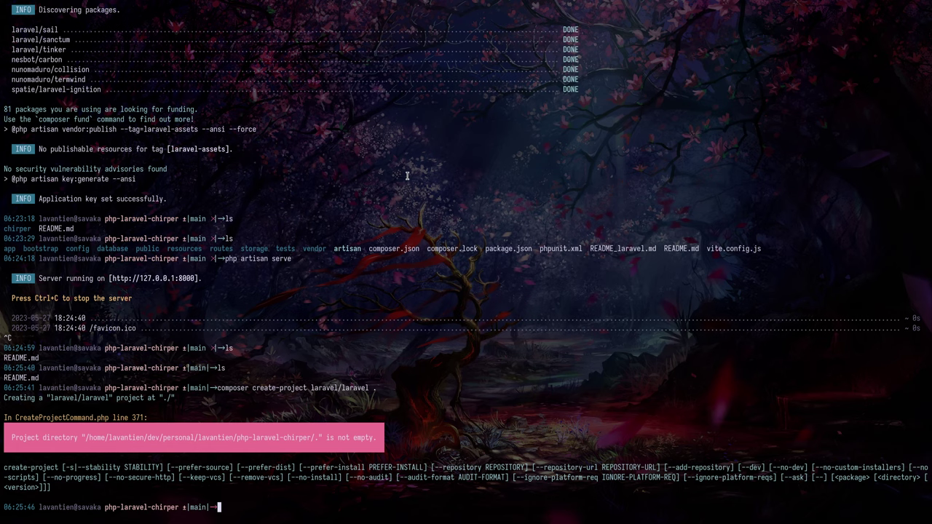
- Remove README.md with rm and rerun the create-project command, which still fails
{"action": "type", "text": "ls"}
{"action": "key", "text": "Return"}
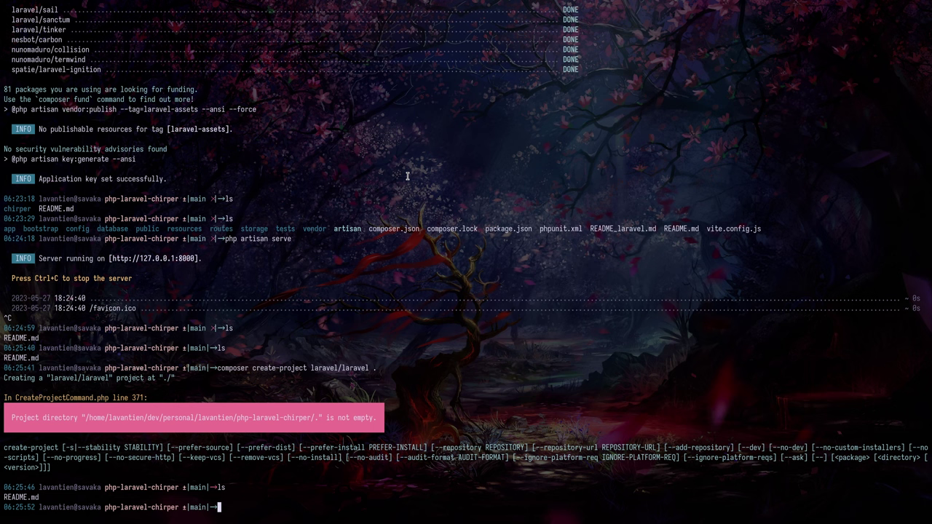
{"action": "type", "text": "mr"}
{"action": "key", "text": "BackSpace"}
{"action": "key", "text": "BackSpace"}
{"action": "type", "text": "rm "}
{"action": "type", "text": "R"}
{"action": "type", "text": "E"}
{"action": "key", "text": "Tab"}
{"action": "key", "text": "Return"}
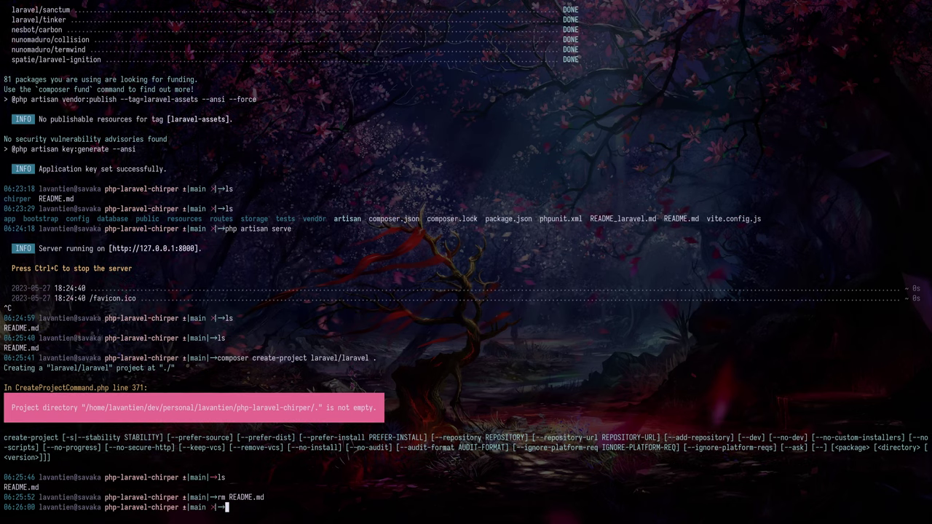
{"action": "key", "text": "Up"}
{"action": "key", "text": "Up"}
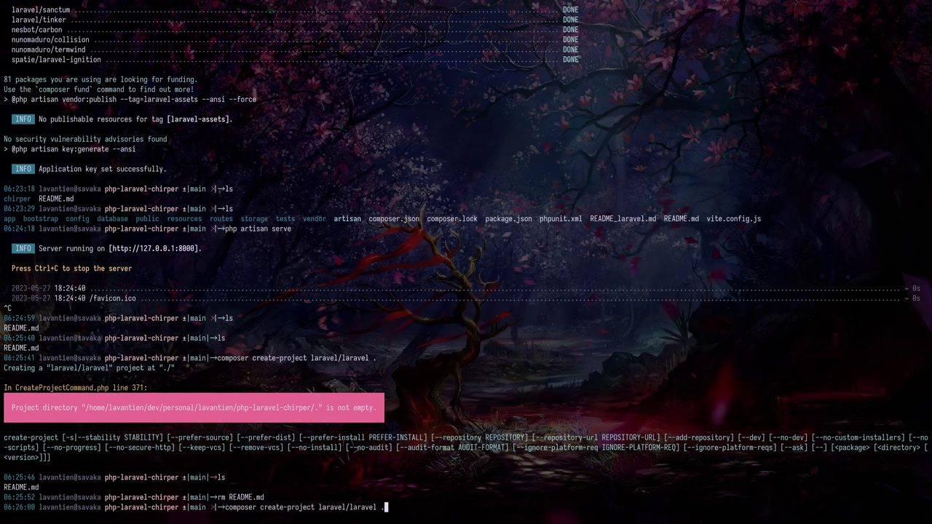
{"action": "key", "text": "Return"}
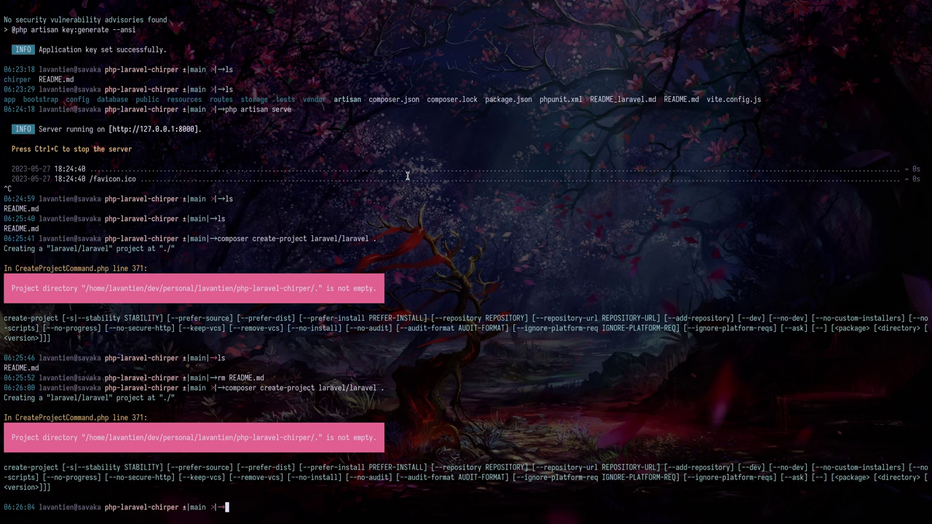
- Switch back to the Laravel Bootcamp guide in Chrome
{"action": "key", "text": "super"}
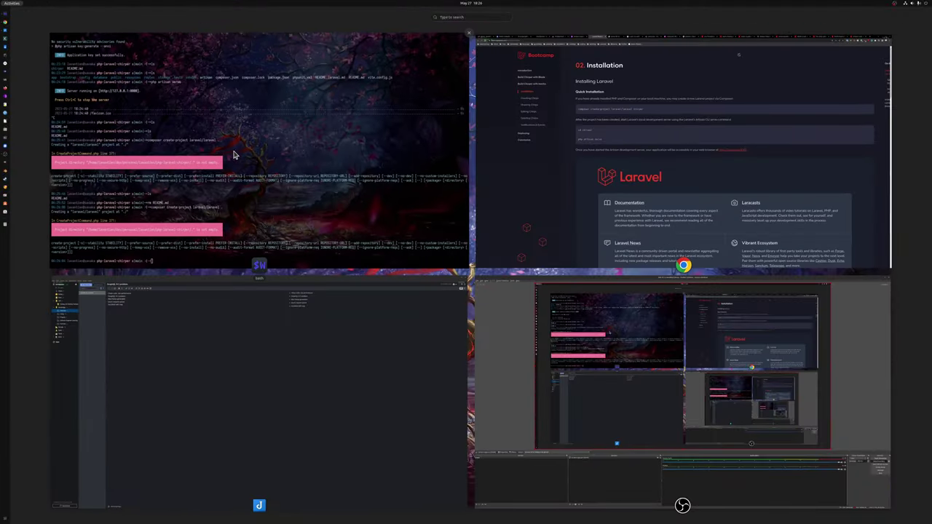
{"action": "left_click", "coordinate": [307, 224]}
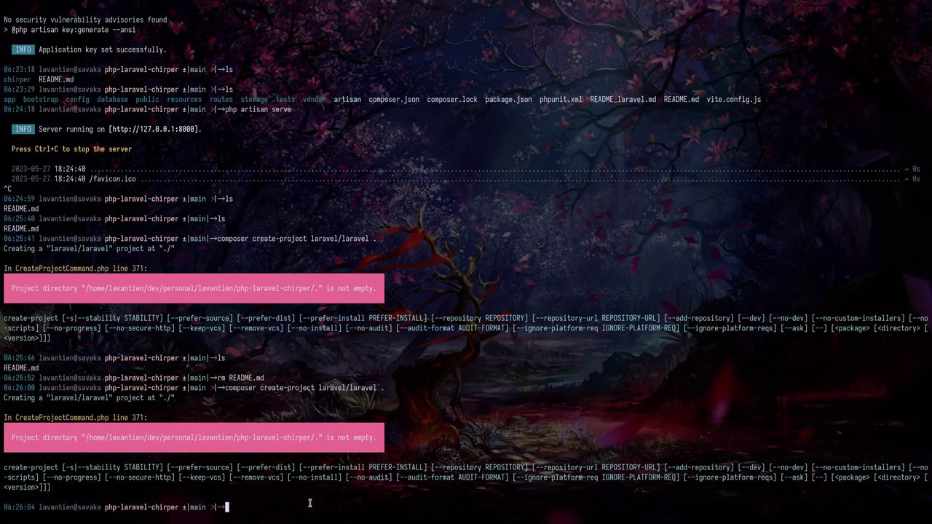
{"action": "key", "text": "super"}
{"action": "key", "text": "alt+Tab"}
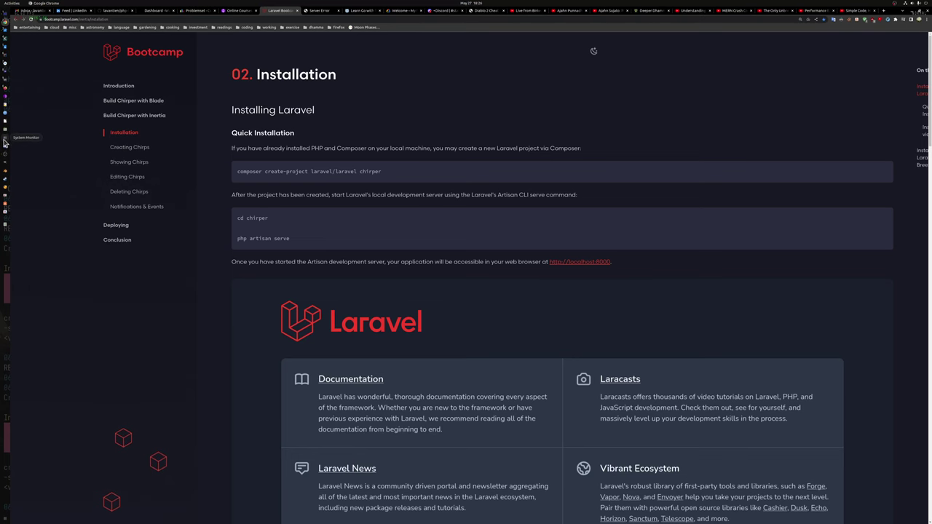
- Open php-laravel-chirper via a 'php' search and move its .git folder out to dev/temp
{"action": "left_click", "coordinate": [5, 132]}
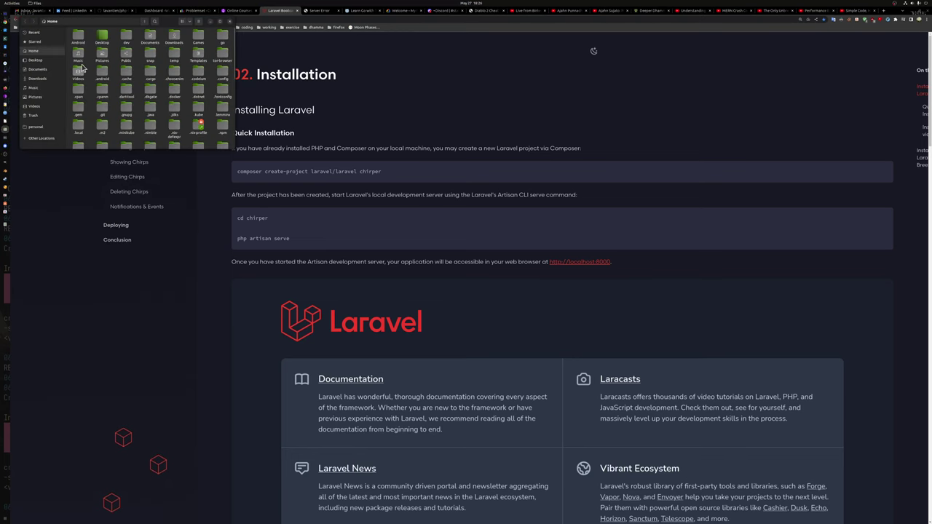
{"action": "left_click", "coordinate": [35, 126]}
{"action": "double_click", "coordinate": [84, 38]}
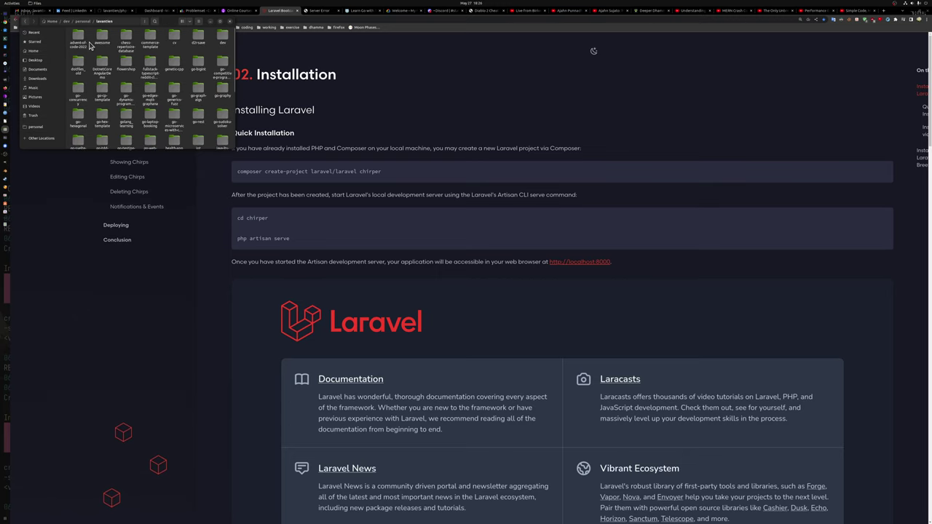
{"action": "left_click", "coordinate": [154, 22]}
{"action": "type", "text": "php"}
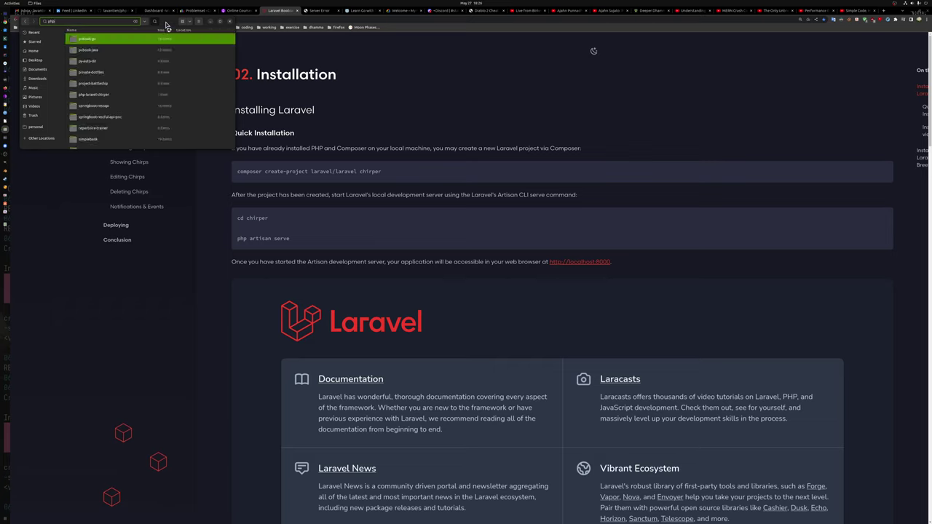
{"action": "left_click", "coordinate": [120, 40]}
{"action": "double_click", "coordinate": [120, 40]}
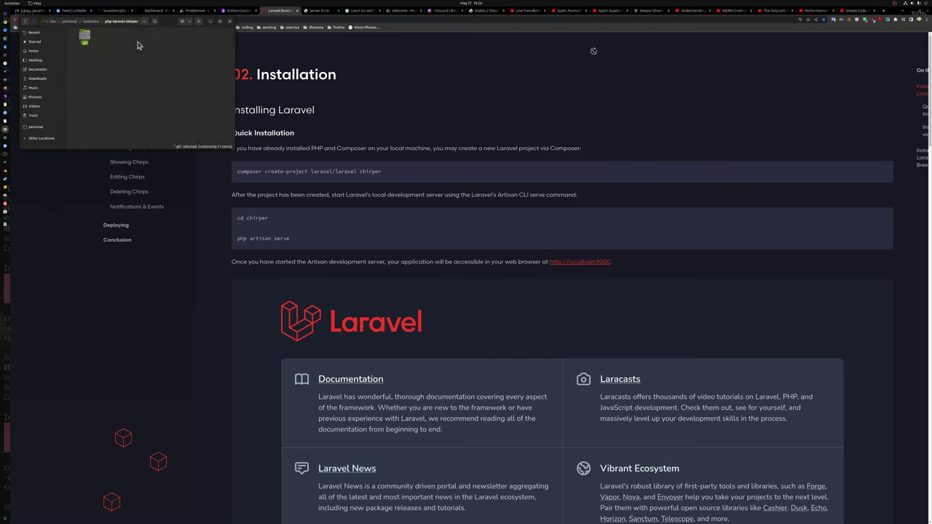
{"action": "left_click", "coordinate": [53, 24]}
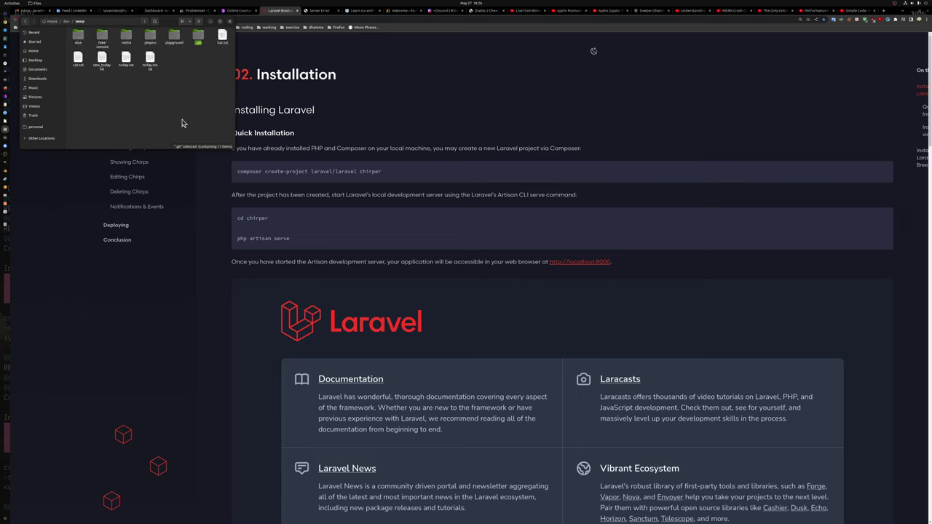
{"action": "left_click", "coordinate": [6, 13]}
- Confirm the folder is empty and rerun 'composer create-project laravel/laravel .' from history
{"action": "type", "text": "ls"}
{"action": "key", "text": "Return"}
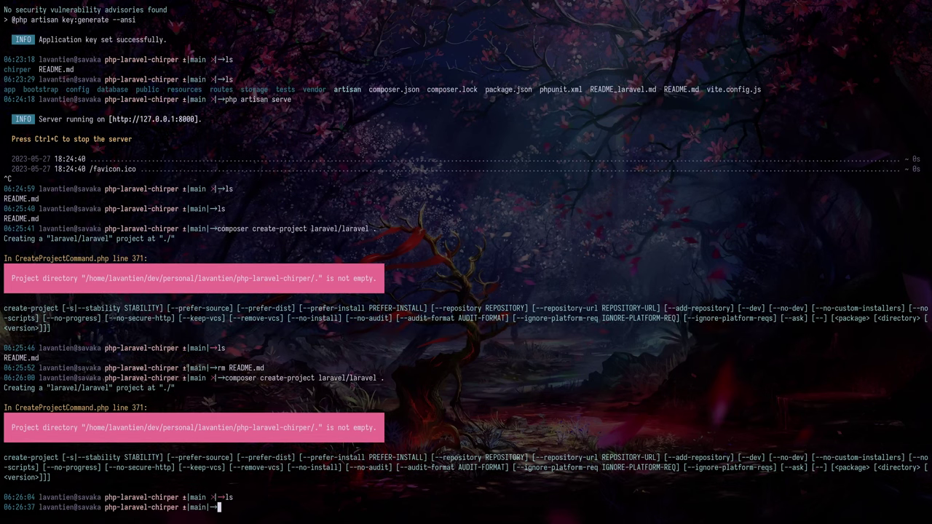
{"action": "type", "text": "ls"}
{"action": "key", "text": "Return"}
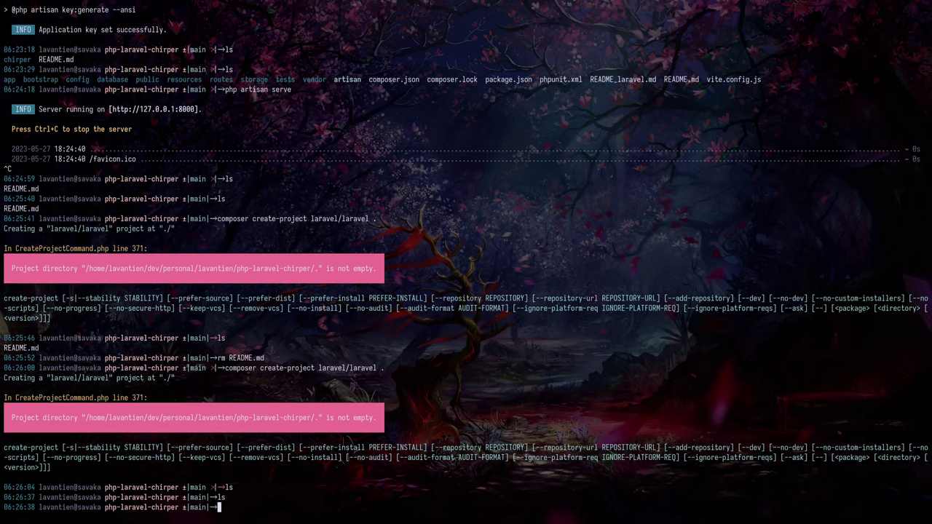
{"action": "key", "text": "Up"}
{"action": "key", "text": "Up"}
{"action": "key", "text": "Up"}
{"action": "key", "text": "Down"}
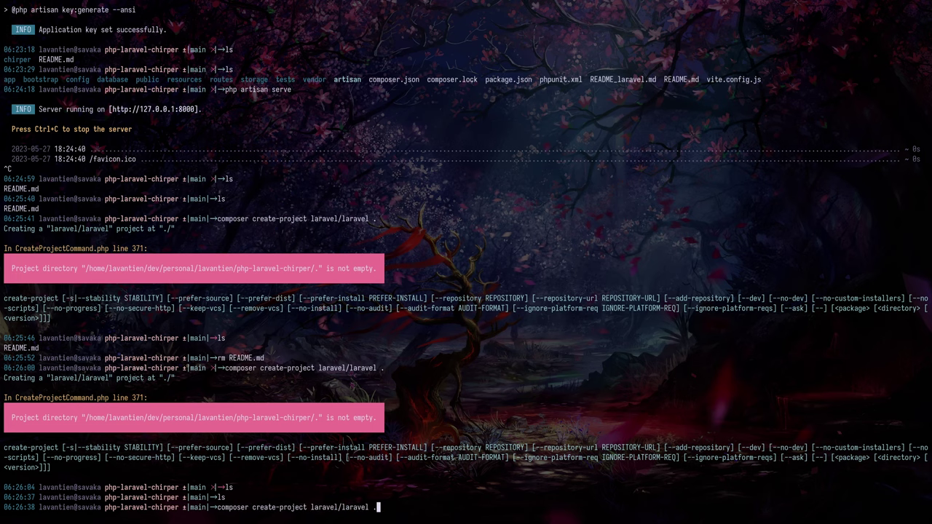
{"action": "key", "text": "Return"}
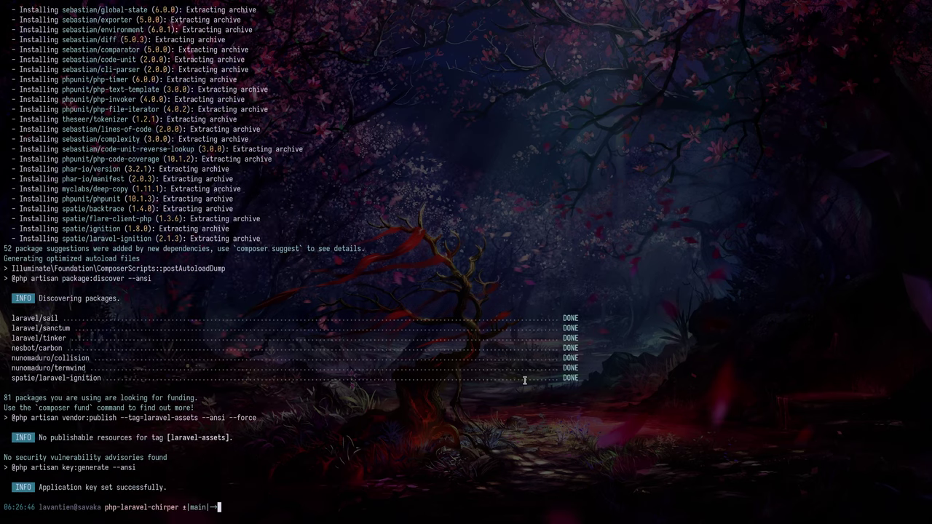
{"action": "key", "text": "super+e"}
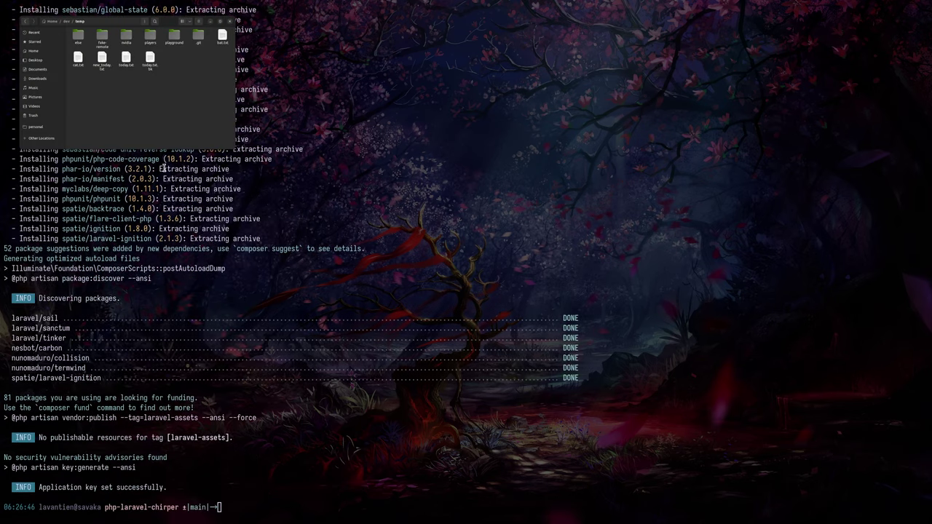
- Open php-laravel-chirper in Files to see the fresh Laravel project beside .git
{"action": "left_click", "coordinate": [199, 35]}
{"action": "left_click", "coordinate": [45, 128]}
{"action": "double_click", "coordinate": [82, 36]}
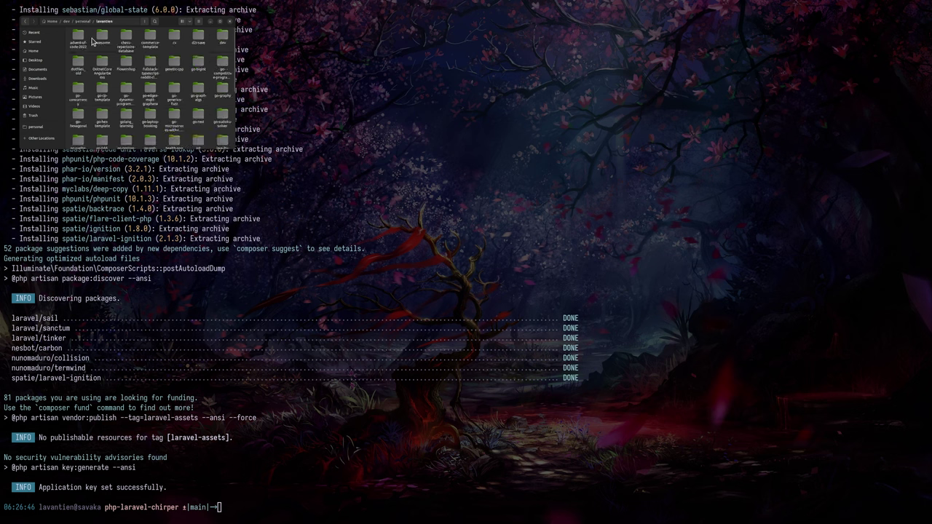
{"action": "left_click", "coordinate": [152, 22]}
{"action": "type", "text": "php"}
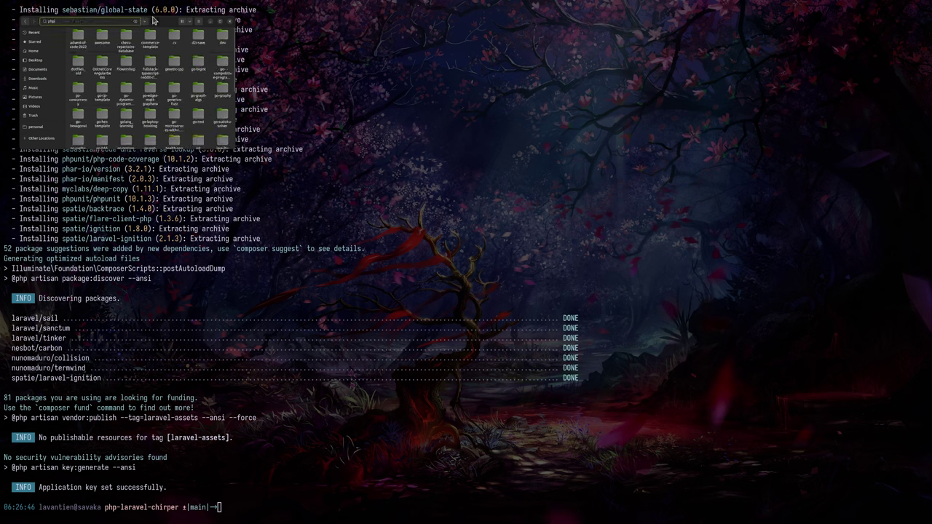
{"action": "double_click", "coordinate": [172, 63]}
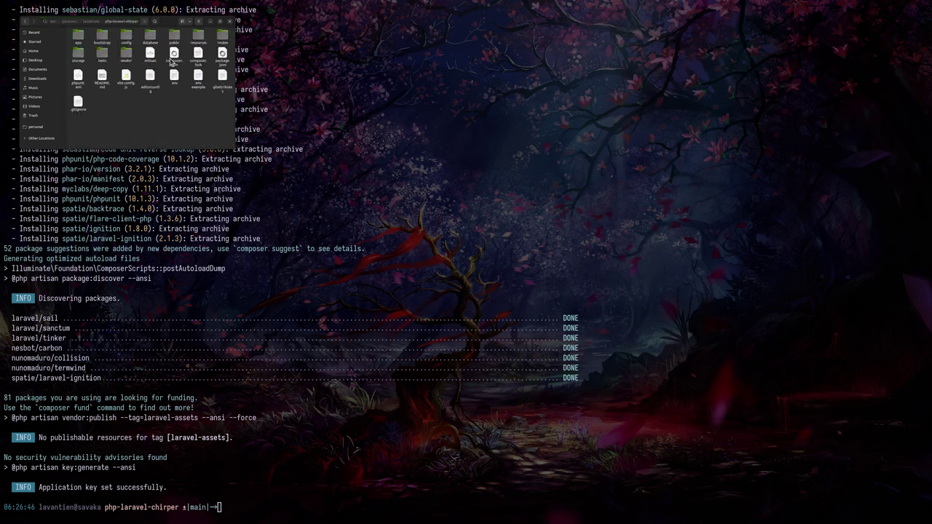
- List the project files and stage all of them in git with gaa
{"action": "left_click", "coordinate": [231, 20]}
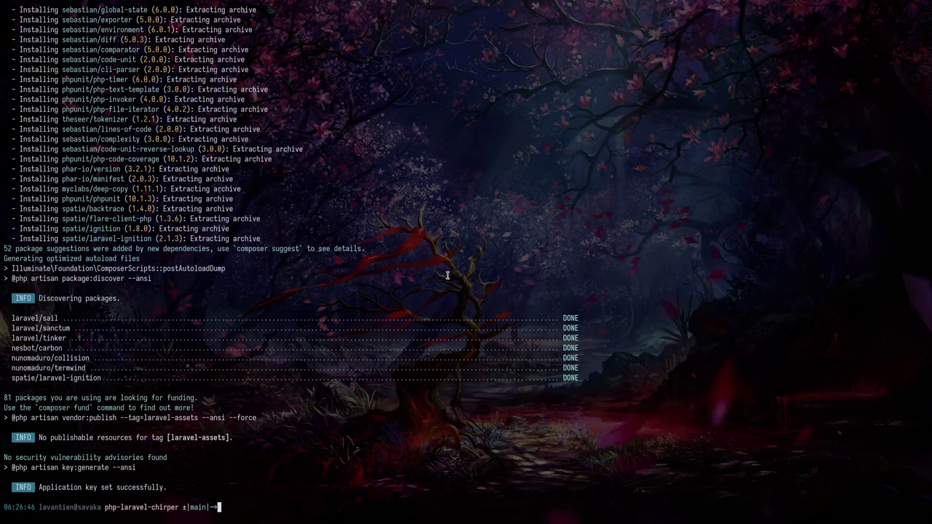
{"action": "type", "text": "ls"}
{"action": "key", "text": "Return"}
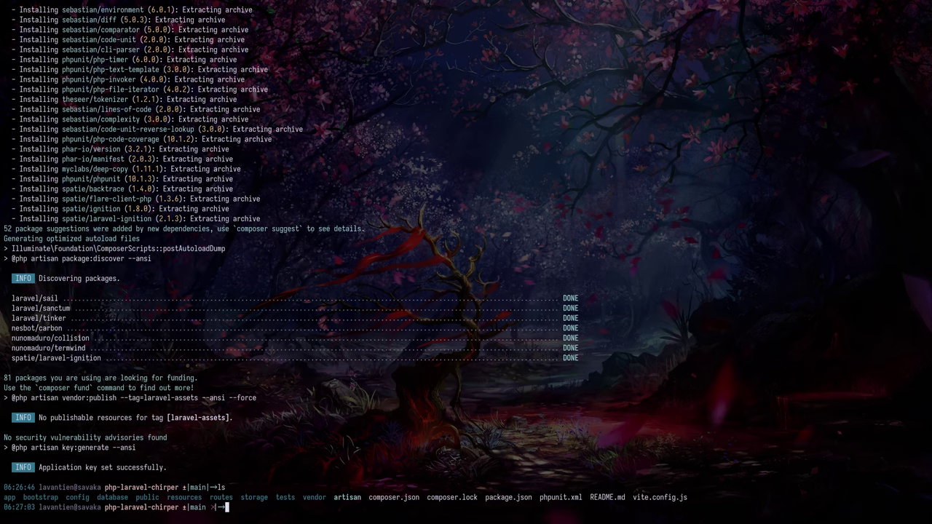
{"action": "type", "text": "ga"}
{"action": "type", "text": "a"}
{"action": "key", "text": "Return"}
- Review the 113 staged files in lazygit, then quit it
{"action": "type", "text": "lg"}
{"action": "key", "text": "Return"}
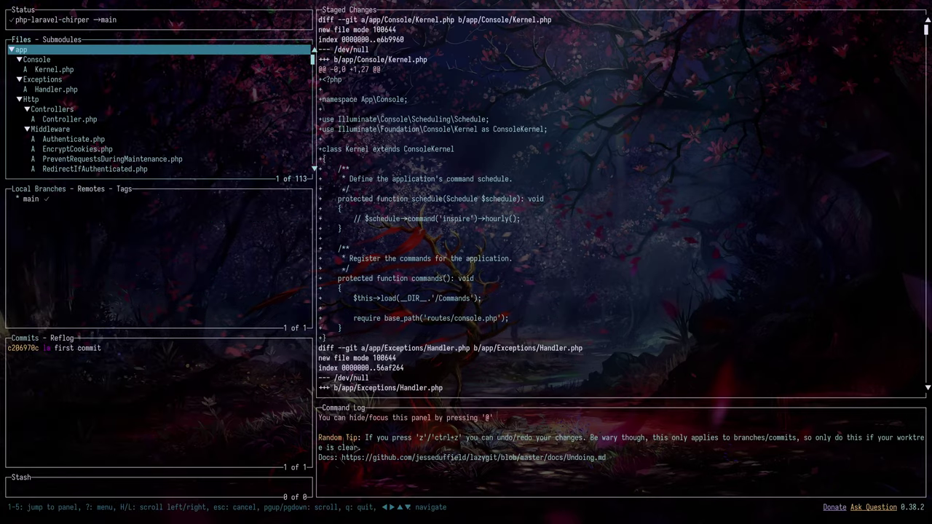
{"action": "key", "text": "Down"}
{"action": "key", "text": "Down"}
{"action": "key", "text": "Down"}
{"action": "key", "text": "Down"}
{"action": "key", "text": "Down"}
{"action": "key", "text": "Down"}
{"action": "key", "text": "Down"}
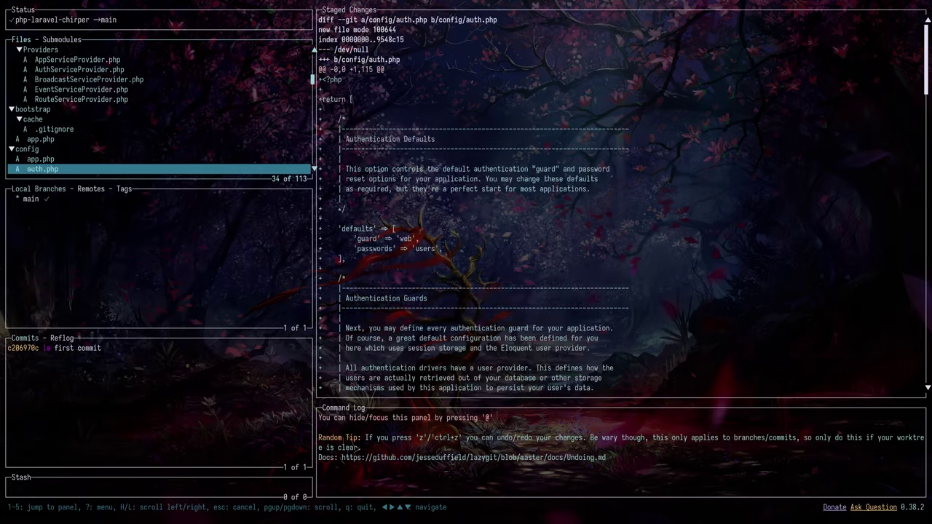
{"action": "key", "text": "Down"}
{"action": "key", "text": "Down"}
{"action": "key", "text": "Down"}
{"action": "key", "text": "Down"}
{"action": "key", "text": "Down"}
{"action": "key", "text": "Down"}
{"action": "key", "text": "Down"}
{"action": "key", "text": "Down"}
{"action": "key", "text": "Down"}
{"action": "key", "text": "Down"}
{"action": "key", "text": "Down"}
{"action": "key", "text": "Down"}
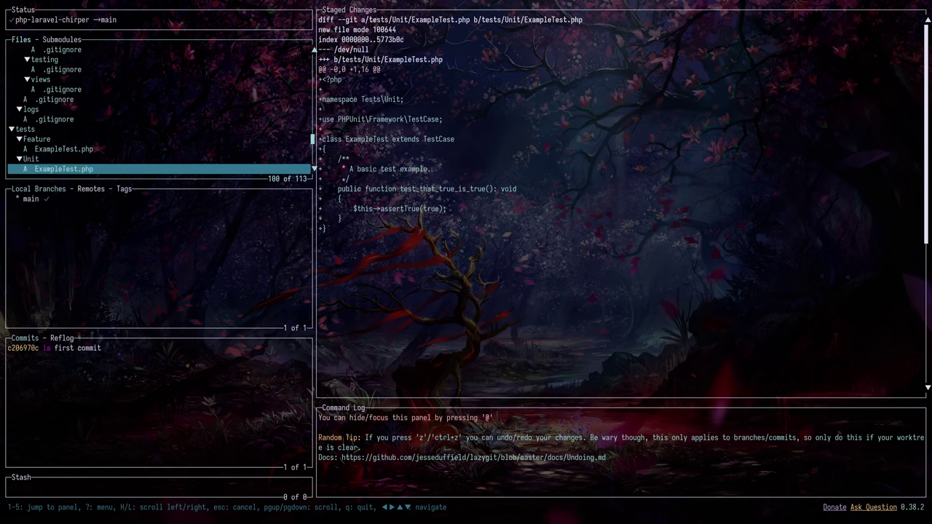
{"action": "key", "text": "q"}
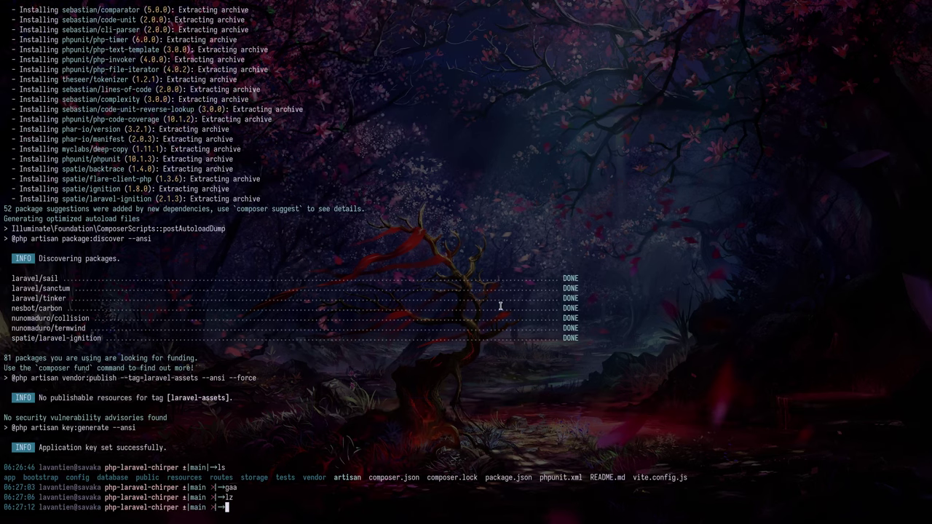
- Commit with gcm "init laravel" and push to origin main with gp
{"action": "type", "text": "gc"}
{"action": "type", "text": "m \"in"}
{"action": "type", "text": "it laravel"}
{"action": "type", "text": "\""}
{"action": "key", "text": "Return"}
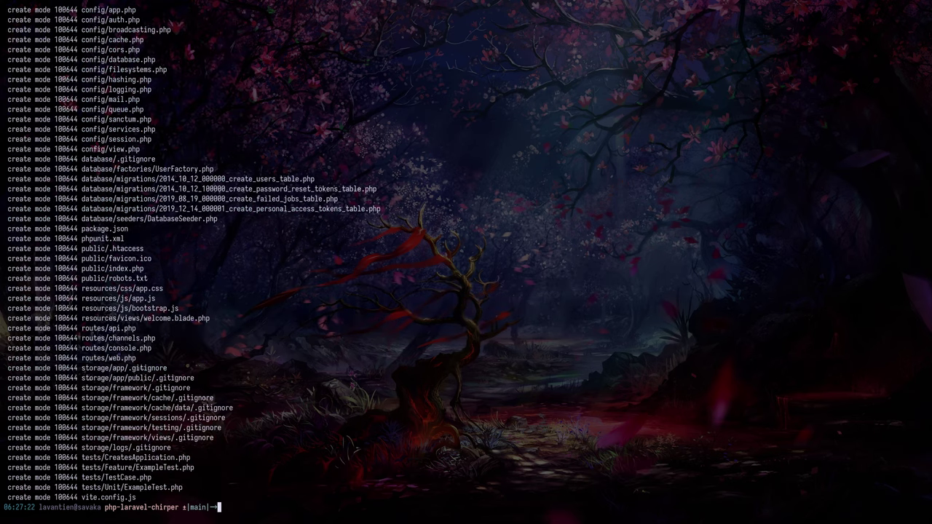
{"action": "type", "text": "gp"}
{"action": "key", "text": "Return"}
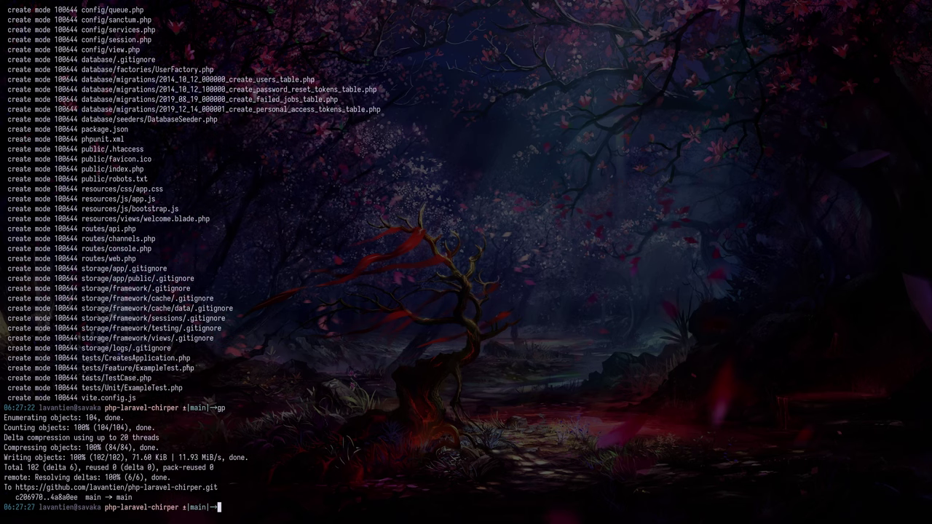
{"action": "key", "text": "alt+Tab"}
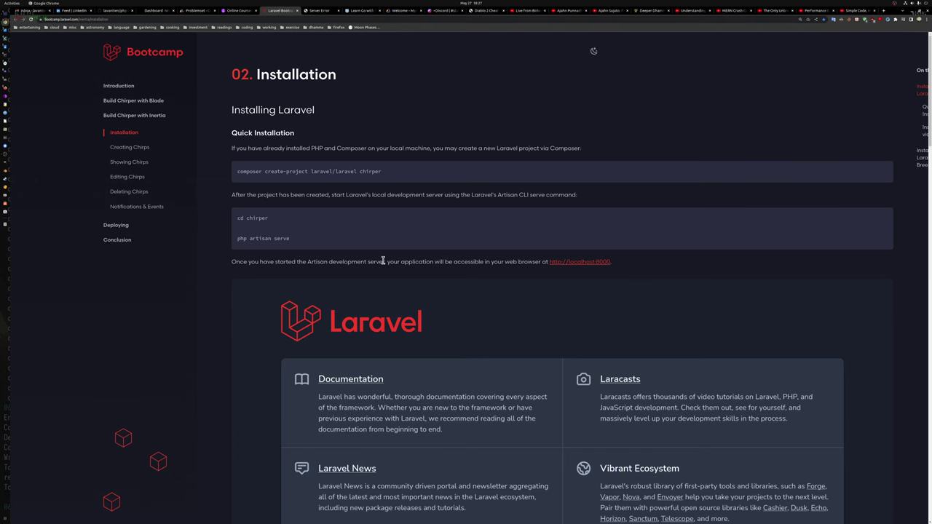
- Copy php artisan serve from the guide, run it in the terminal, and show the localhost tab
{"action": "key", "text": "alt+Tab"}
{"action": "key", "text": "alt+Tab"}
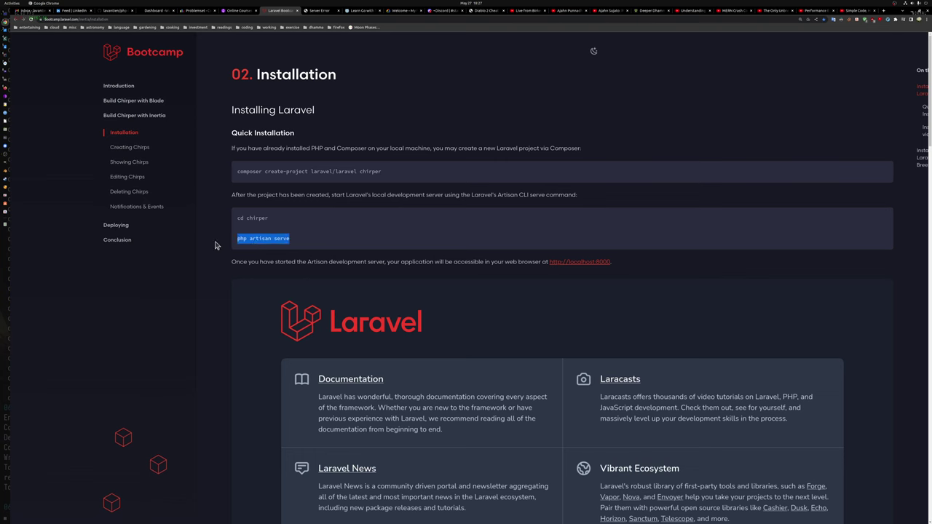
{"action": "left_click_drag", "start_coordinate": [293, 239], "coordinate": [217, 245]}
{"action": "key", "text": "ctrl+c"}
{"action": "key", "text": "alt+Tab"}
{"action": "key", "text": "ctrl+shift+v"}
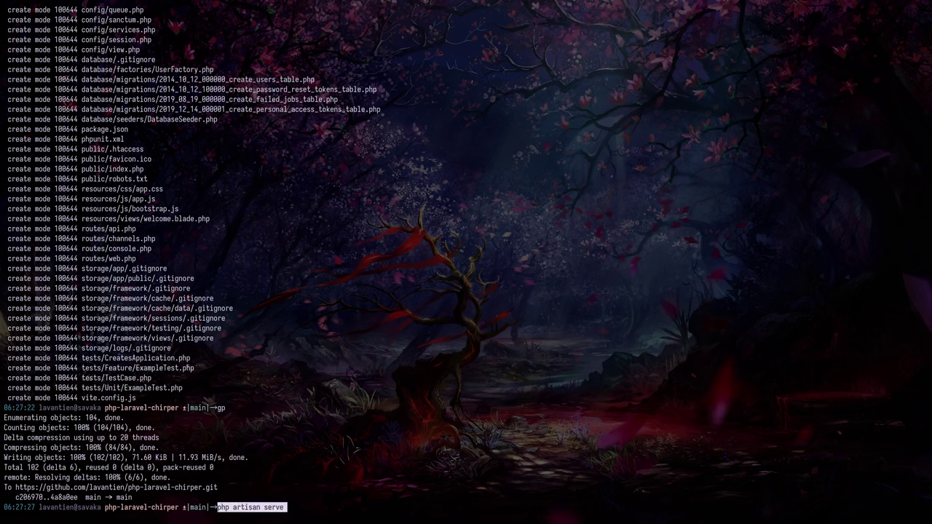
{"action": "key", "text": "Return"}
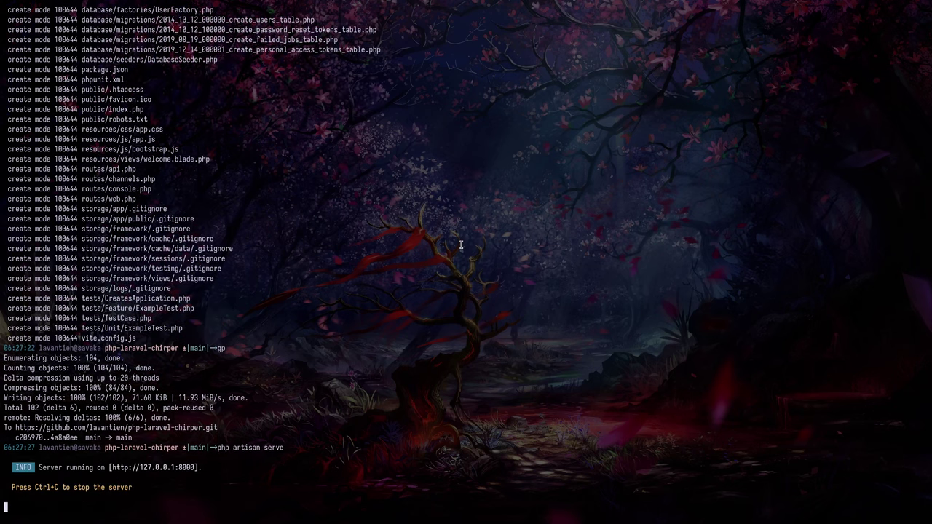
{"action": "key", "text": "alt+Tab"}
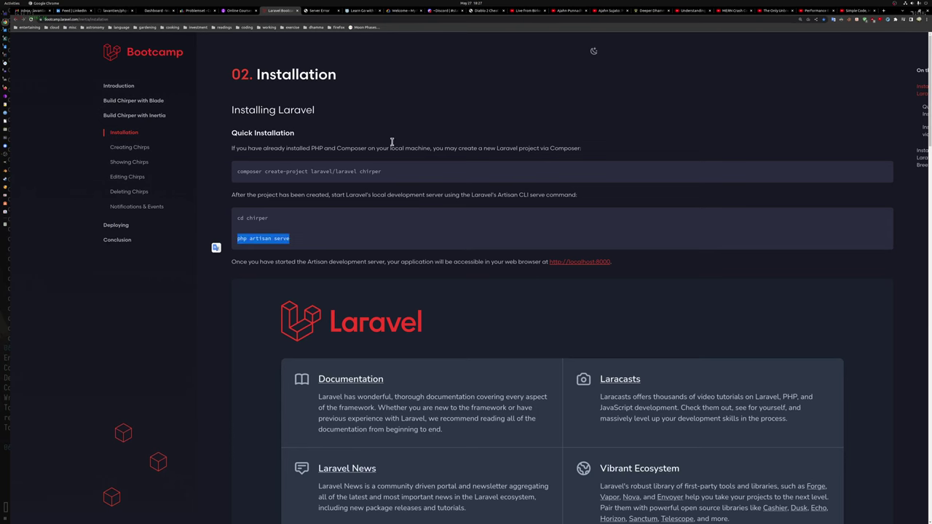
{"action": "left_click", "coordinate": [321, 11]}
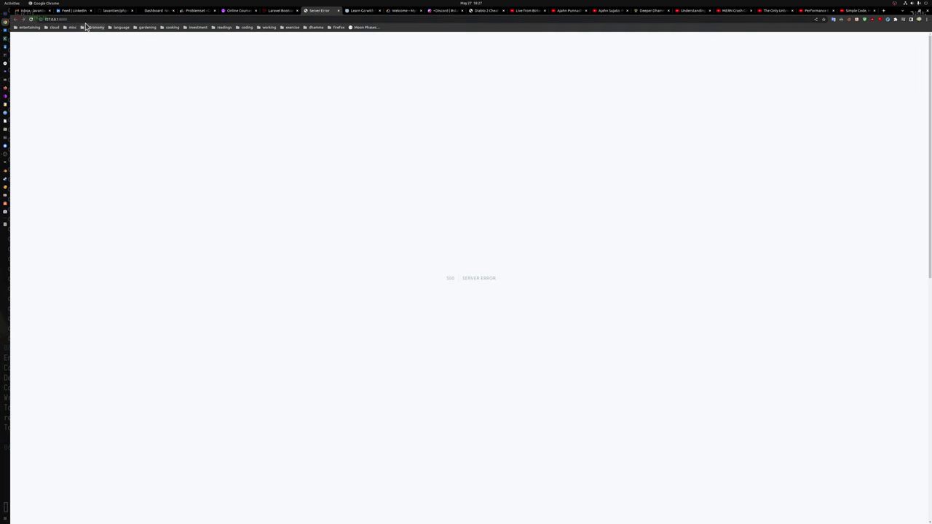
- Reload 127.0.0.1:8000 to get the Laravel welcome page, peek at Documentation, then go back
{"action": "key", "text": "ctrl+r"}
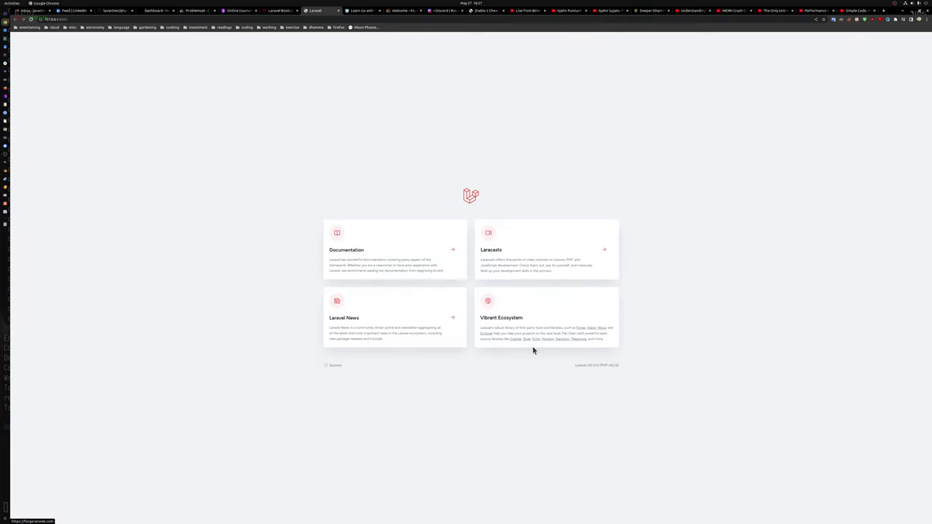
{"action": "left_click", "coordinate": [380, 251]}
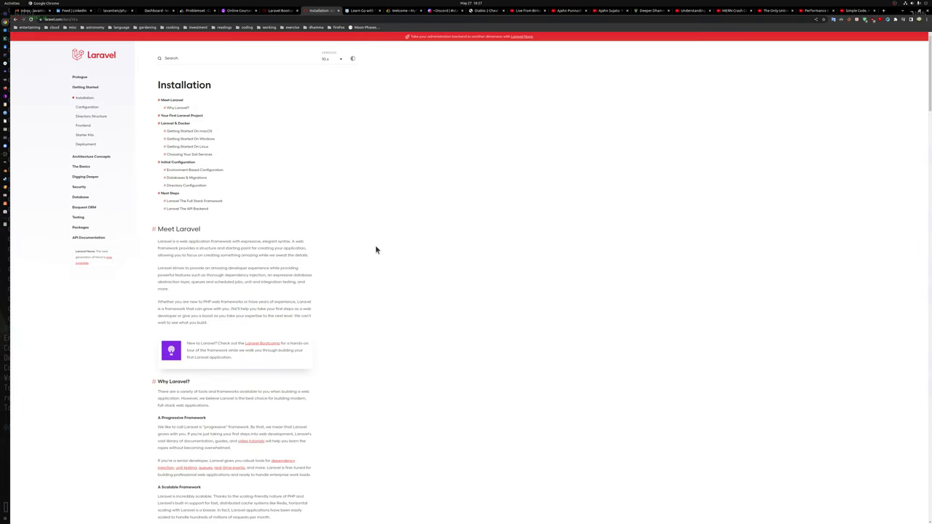
{"action": "key", "text": "alt+Left"}
- Scroll the Bootcamp guide to the DB_CONNECTION=sqlite note, then return to the server terminal
{"action": "left_click", "coordinate": [282, 10]}
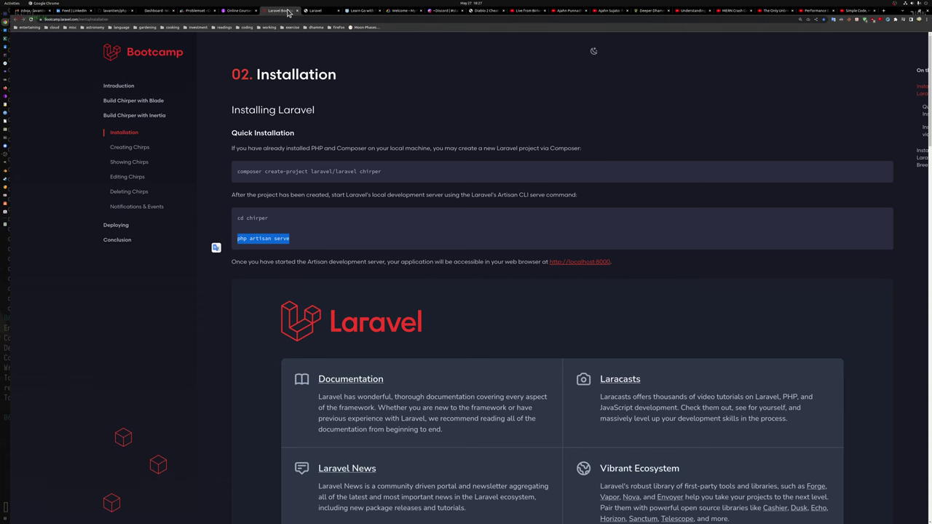
{"action": "left_click", "coordinate": [372, 249]}
{"action": "scroll", "coordinate": [721, 251], "scroll_direction": "down", "scroll_amount": 3}
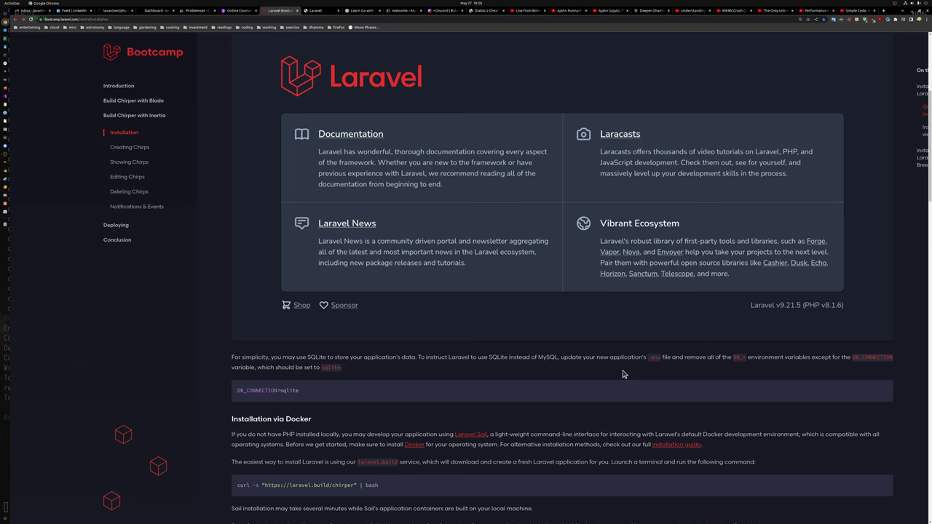
{"action": "key", "text": "alt+Tab"}
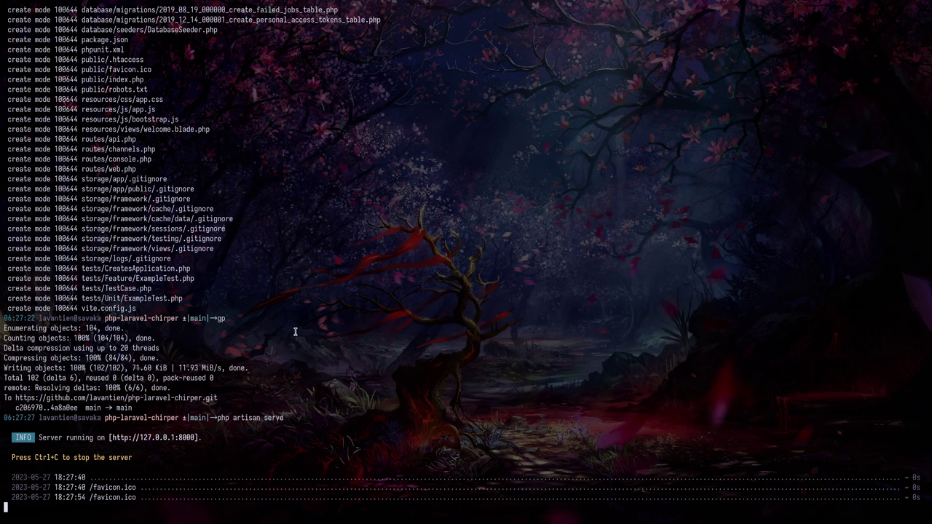
- Search 'php artisan serve detached', read the Stack Overflow nohup answer, then return to Bootcamp
{"action": "key", "text": "alt+Tab"}
{"action": "key", "text": "ctrl+t"}
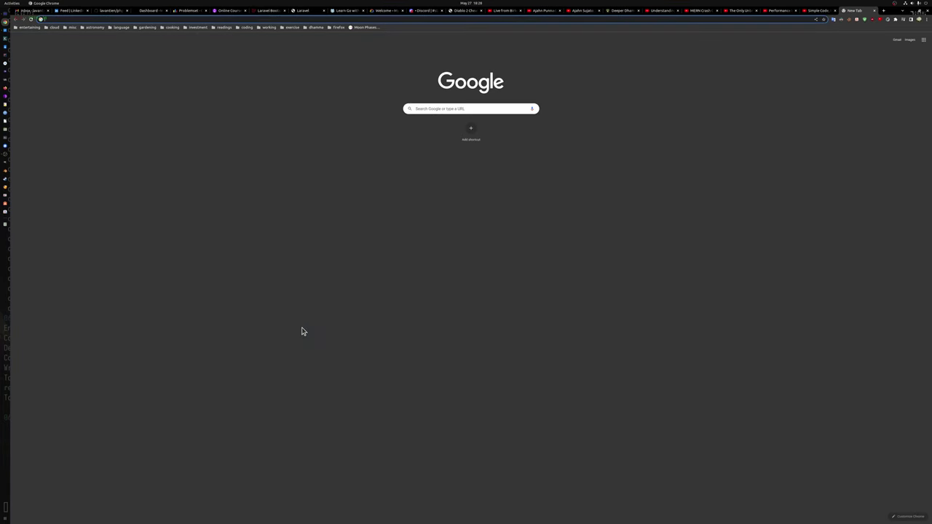
{"action": "type", "text": "php artisan"}
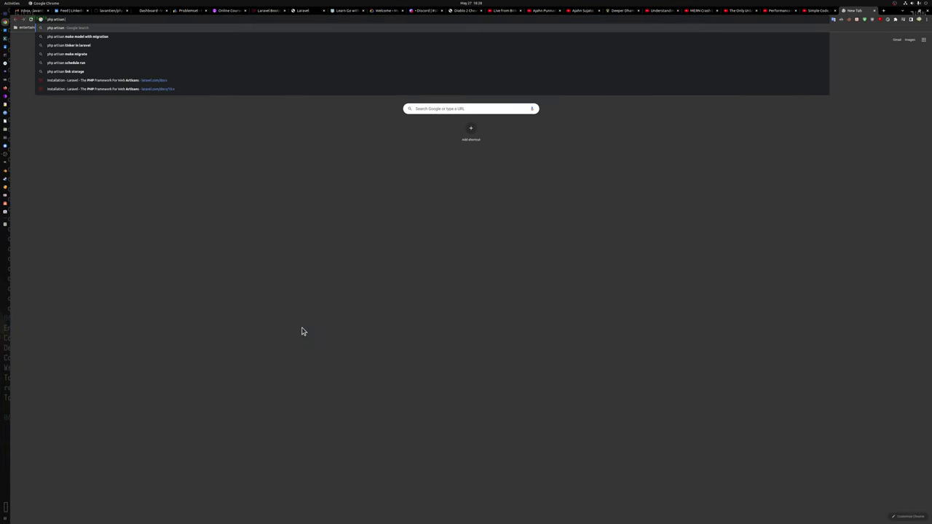
{"action": "type", "text": "chedule"}
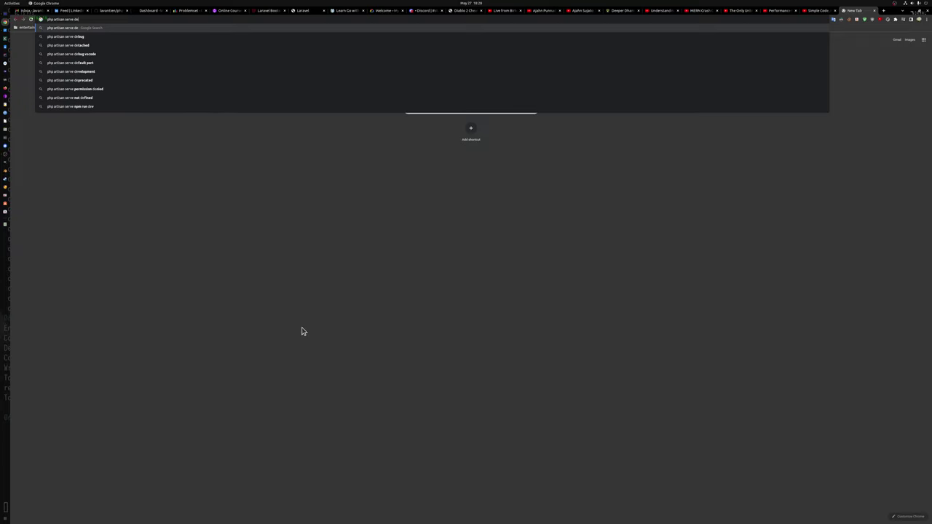
{"action": "key", "text": "Return"}
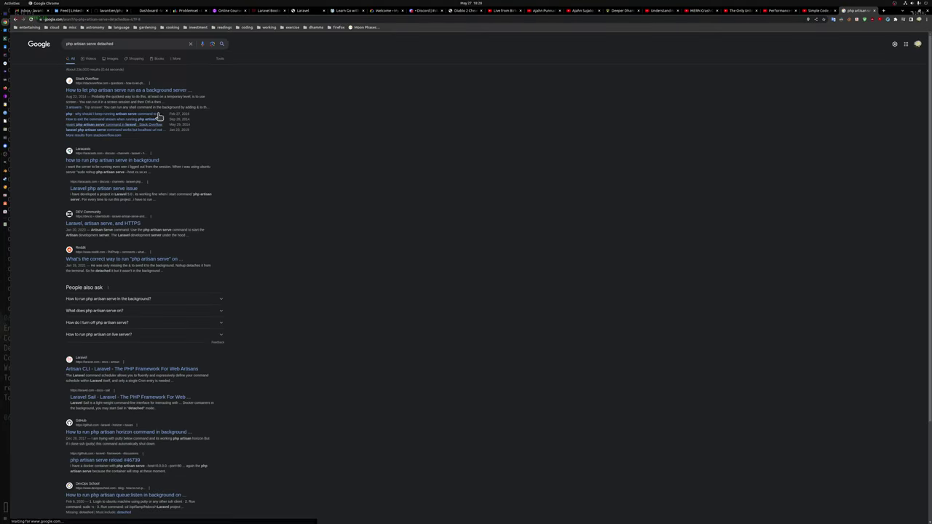
{"action": "left_click", "coordinate": [166, 93]}
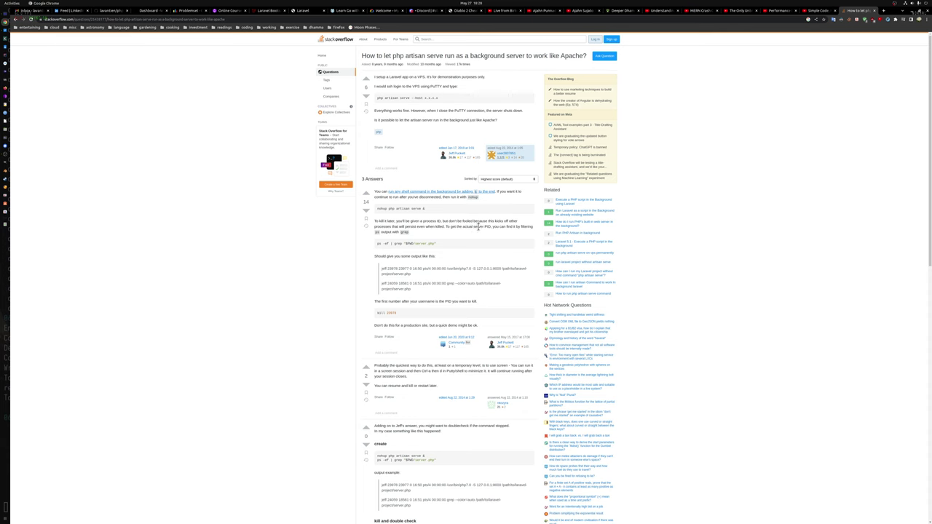
{"action": "key", "text": "alt+Left"}
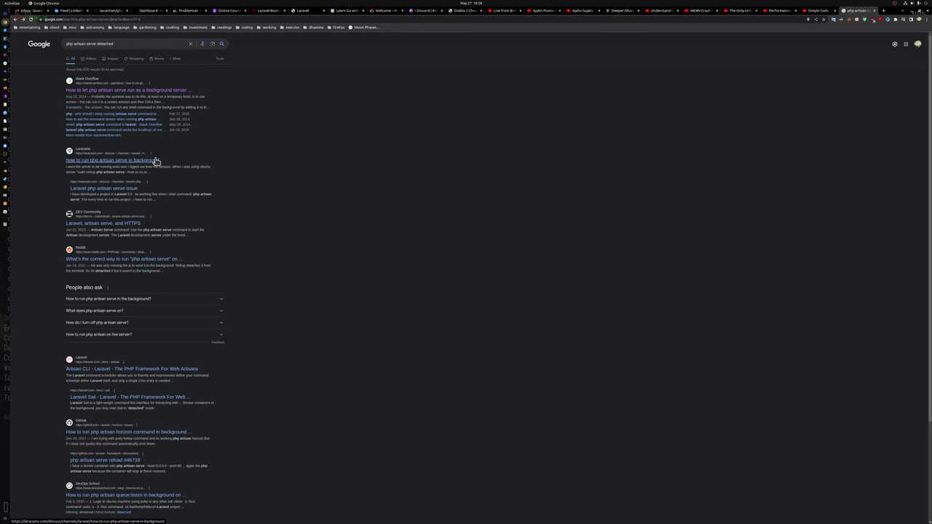
{"action": "key", "text": "ctrl+7"}
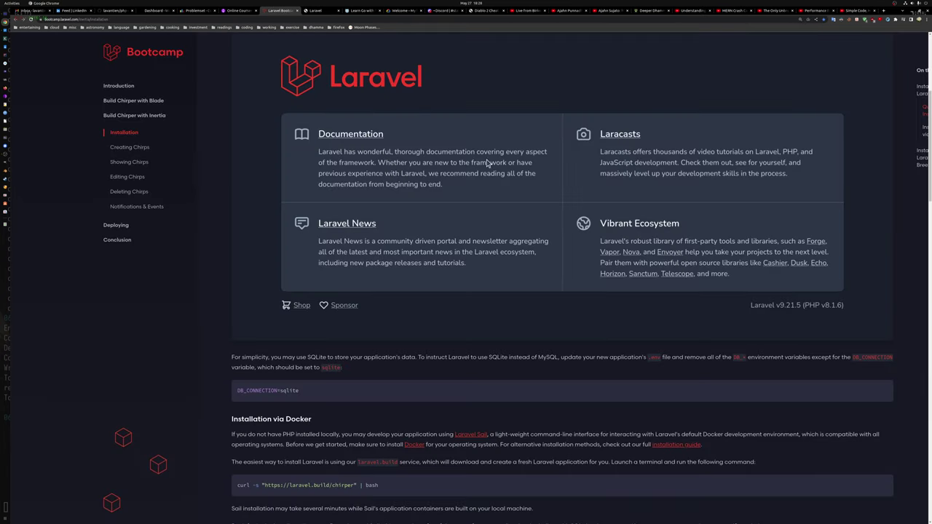
- Stop the Laravel dev server with Ctrl+C and clear the terminal screen
{"action": "key", "text": "alt+Tab"}
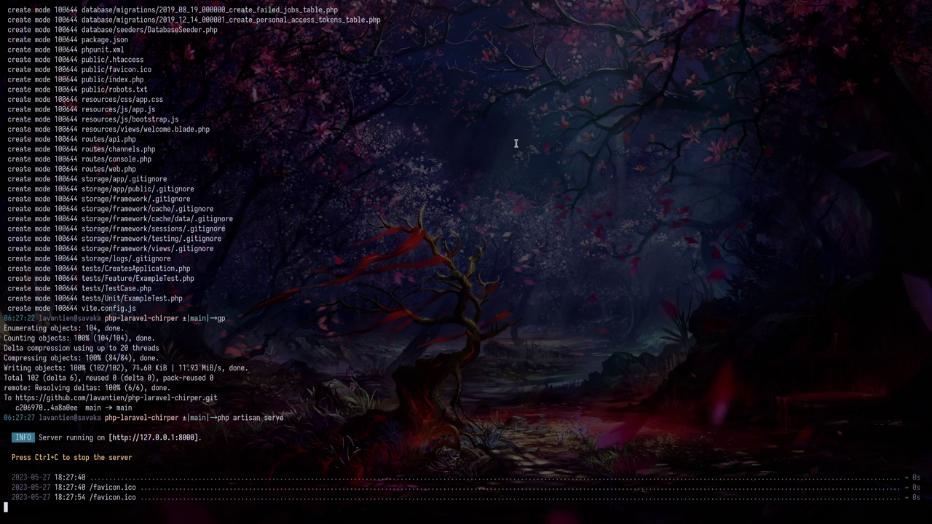
{"action": "key", "text": "ctrl+c"}
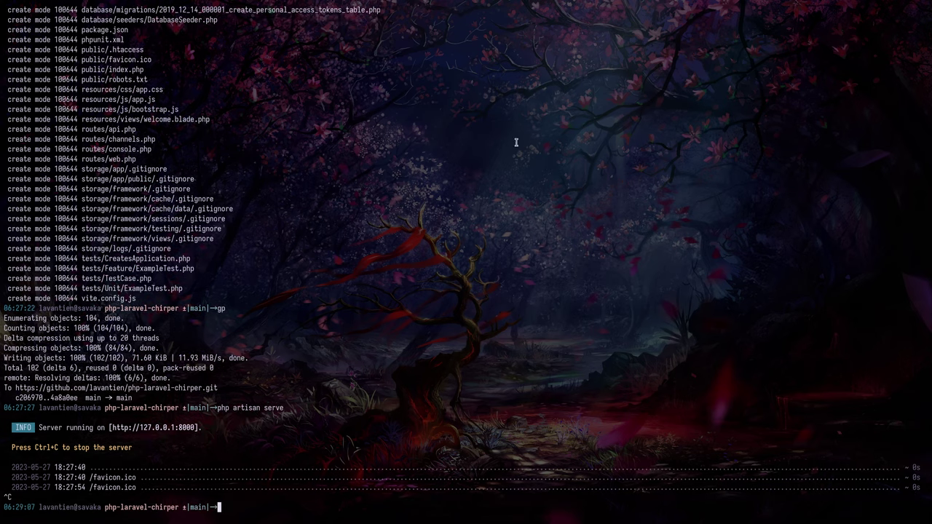
{"action": "type", "text": "s"}
{"action": "key", "text": "BackSpace"}
{"action": "key", "text": "ctrl+l"}
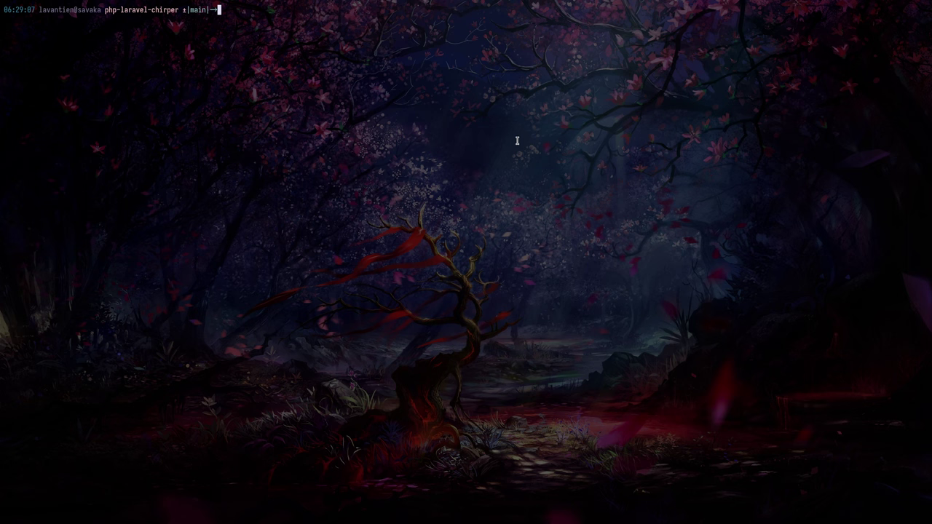
{"action": "key", "text": "alt+Tab"}
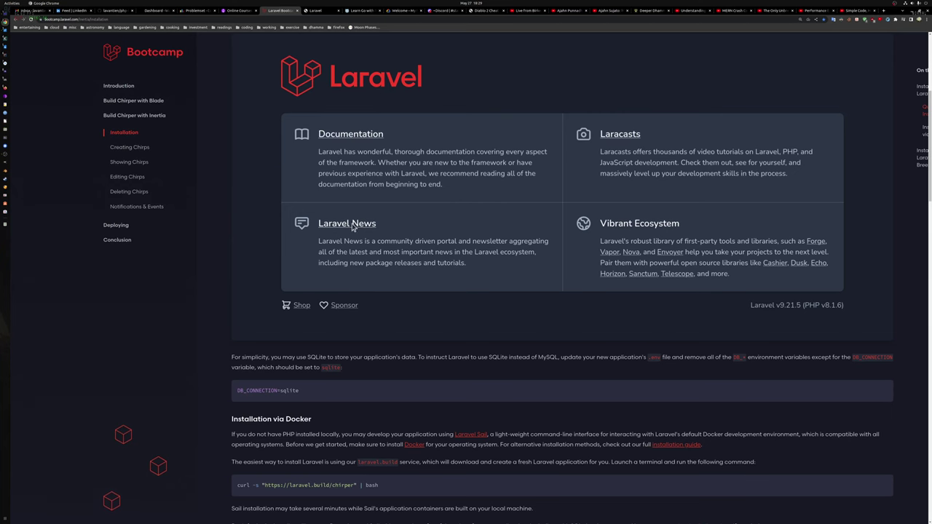
- Launch Neovim with nv . and open .env from the netrw listing after abandoning a file search
{"action": "key", "text": "alt+Tab"}
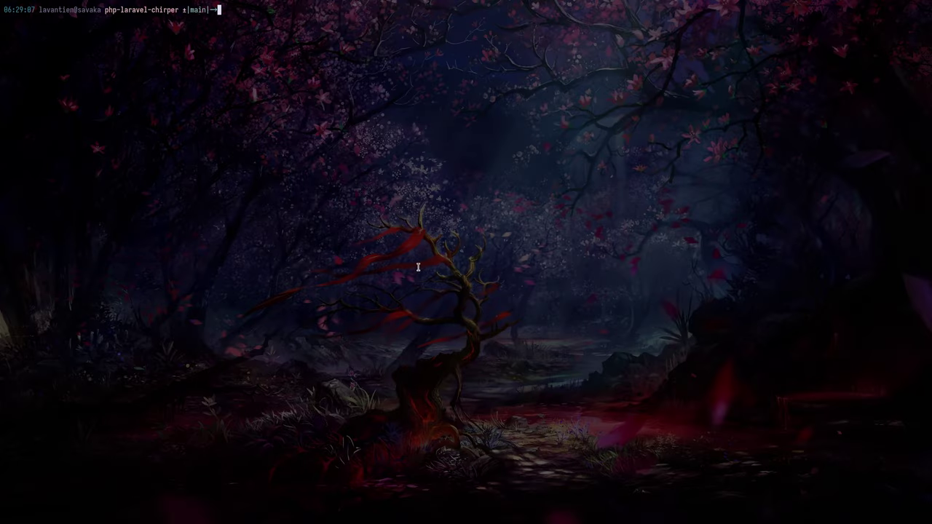
{"action": "type", "text": "nv ."}
{"action": "key", "text": "Return"}
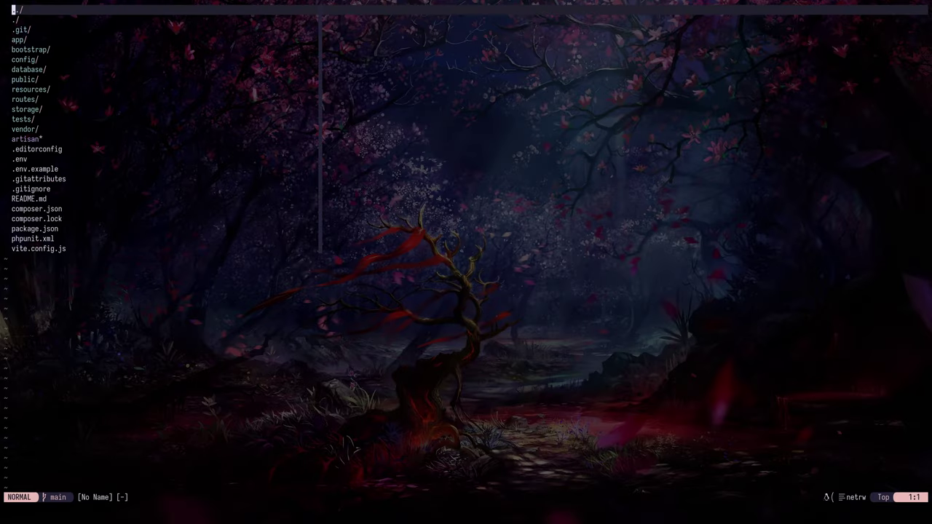
{"action": "key", "text": "ctrl+p"}
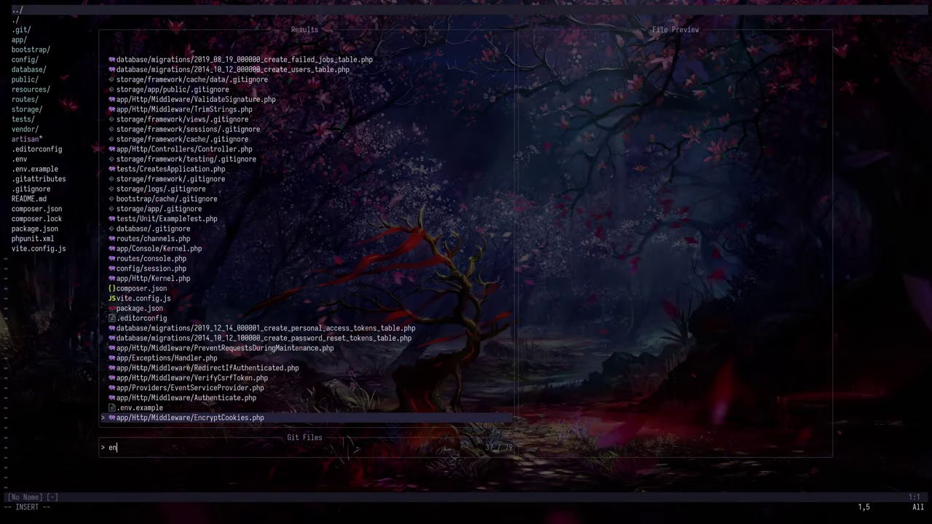
{"action": "type", "text": ".env"}
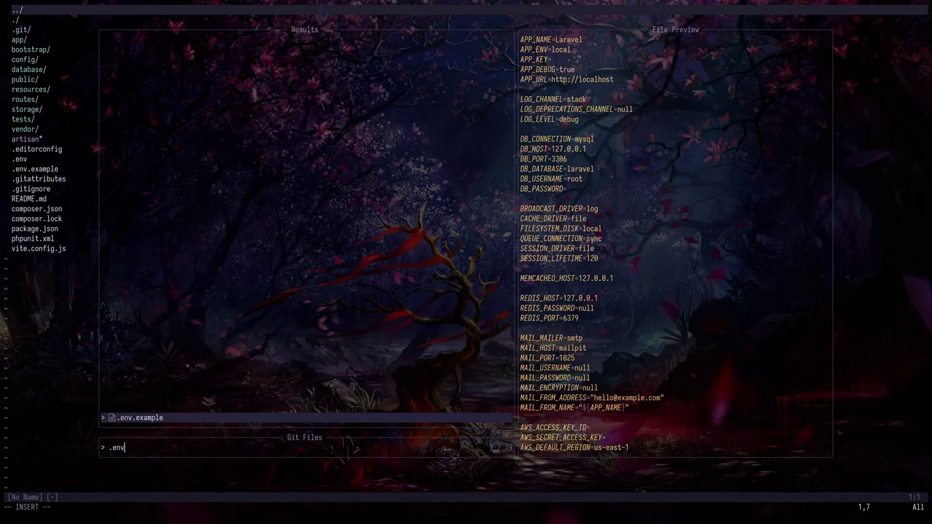
{"action": "key", "text": "BackSpace"}
{"action": "type", "text": "v"}
{"action": "key", "text": "Escape"}
{"action": "key", "text": "Escape"}
{"action": "key", "text": "j"}
{"action": "key", "text": "j"}
{"action": "key", "text": "j"}
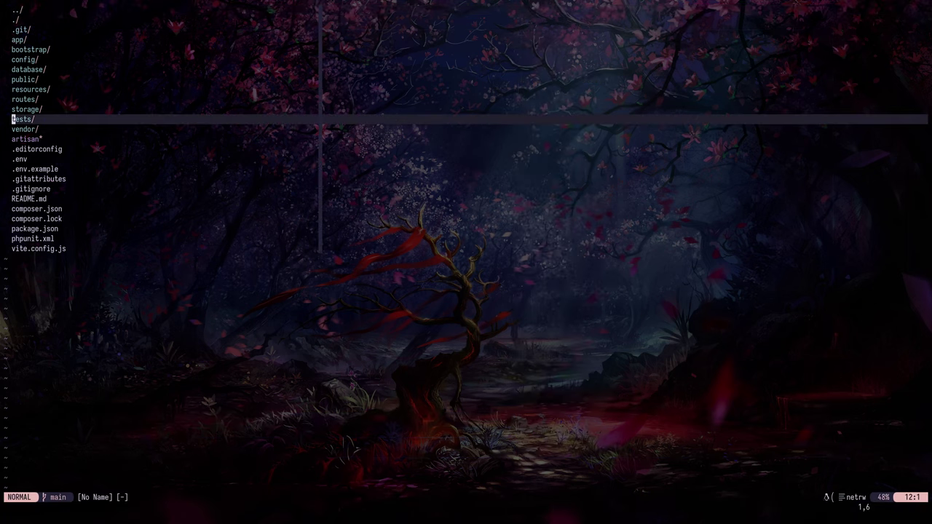
{"action": "key", "text": "j"}
{"action": "key", "text": "j"}
{"action": "key", "text": "j"}
{"action": "key", "text": "j"}
{"action": "key", "text": "Return"}
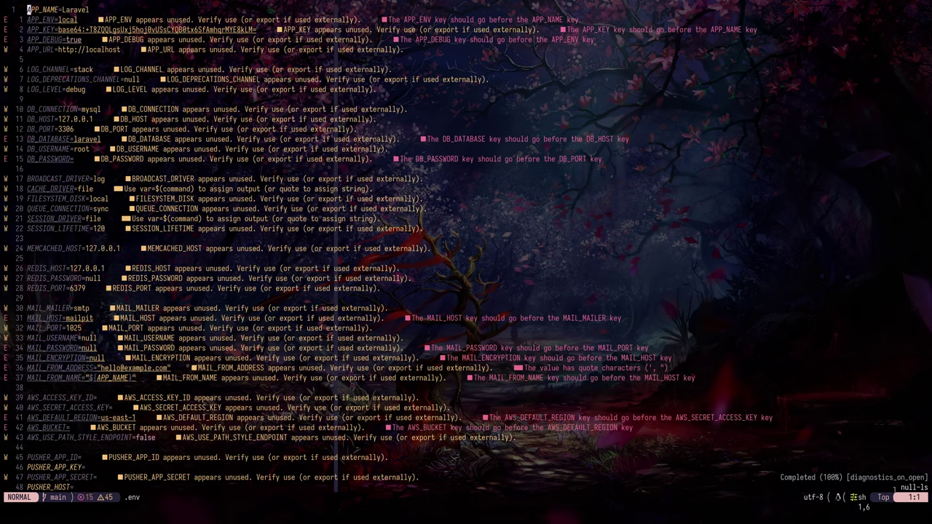
- Delete the DB_HOST through DB_PASSWORD lines from .env
{"action": "key", "text": "alt+Tab"}
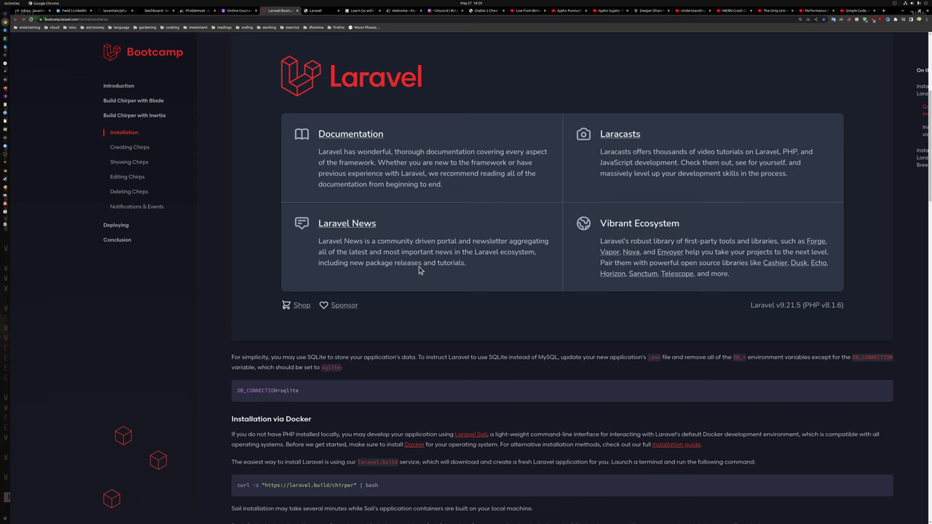
{"action": "key", "text": "alt+Tab"}
{"action": "type", "text": "/D"}
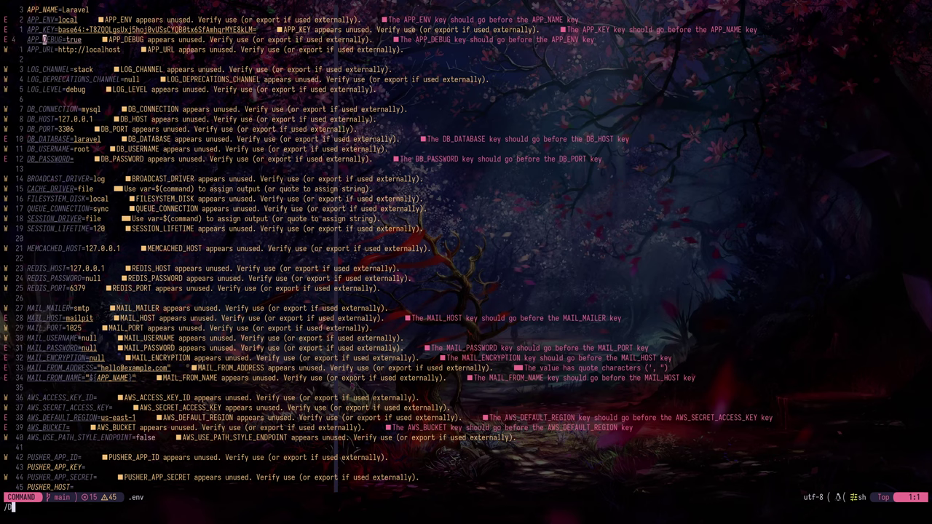
{"action": "type", "text": "B_"}
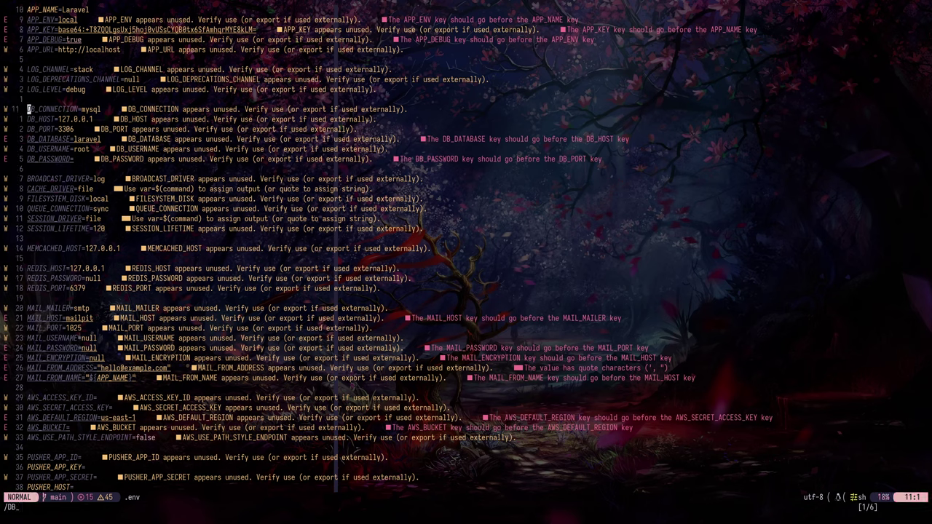
{"action": "type", "text": "j"}
{"action": "key", "text": "shift+v"}
{"action": "key", "text": "j"}
{"action": "key", "text": "j"}
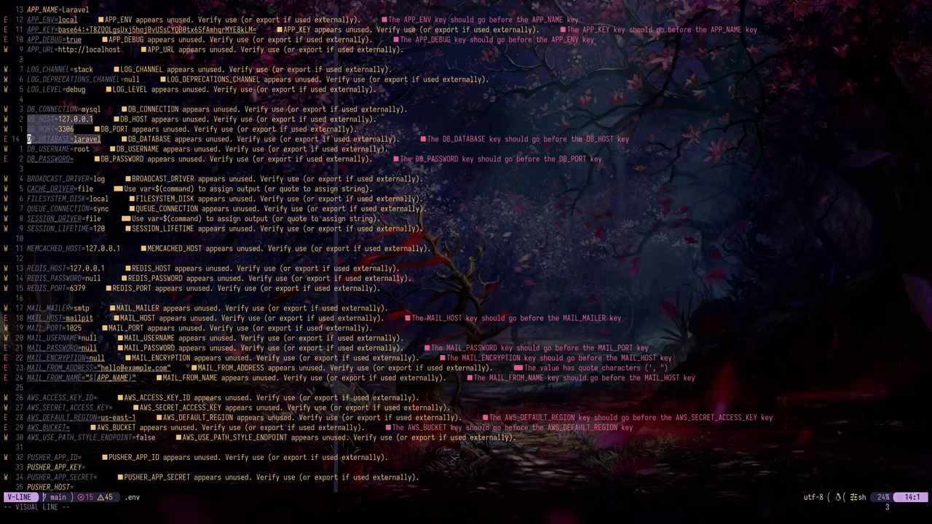
{"action": "key", "text": "j"}
{"action": "key", "text": "j"}
{"action": "key", "text": "d"}
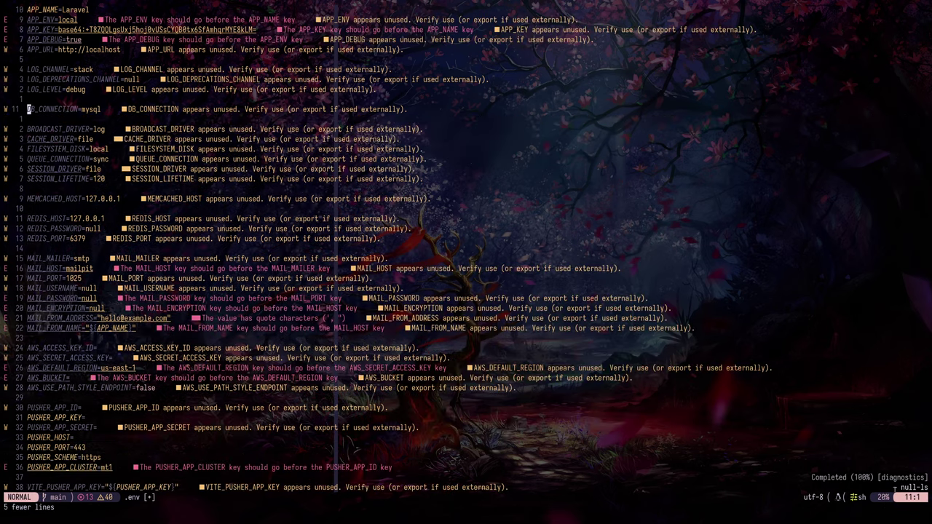
- Change DB_CONNECTION from mysql to sqlite and save .env with :w
{"action": "key", "text": "alt+Tab"}
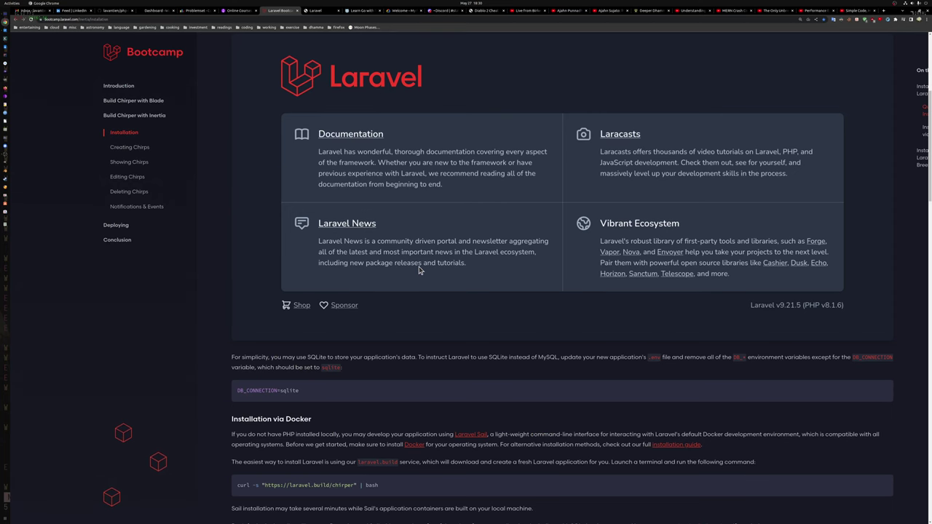
{"action": "key", "text": "alt+Tab"}
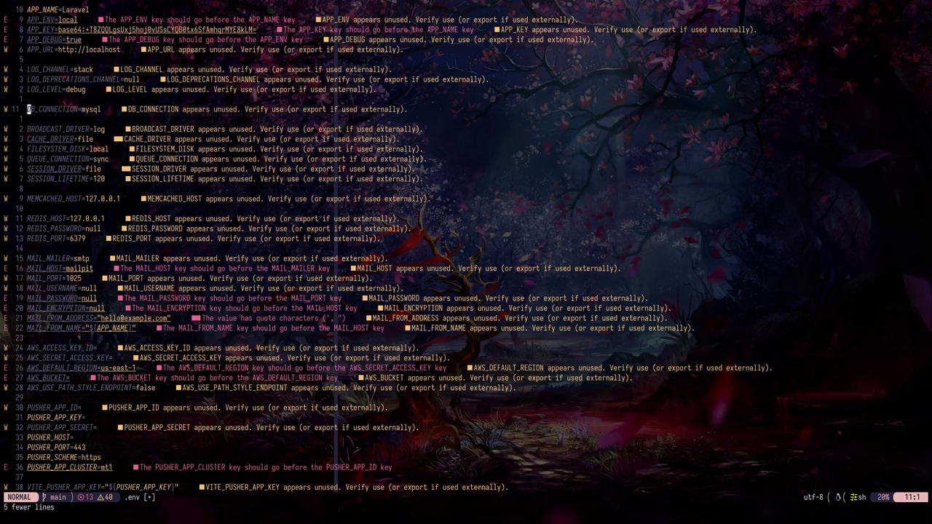
{"action": "key", "text": "w"}
{"action": "key", "text": "w"}
{"action": "type", "text": "cwsq"}
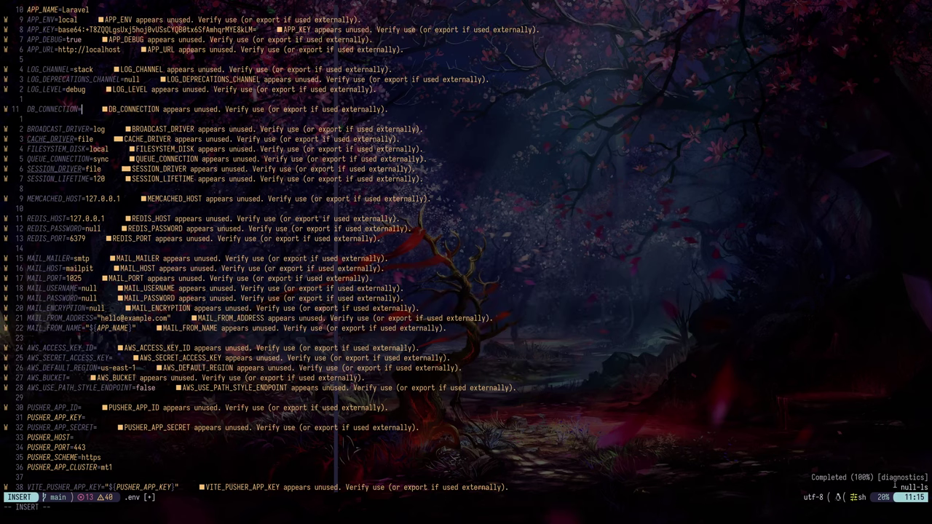
{"action": "type", "text": "lite"}
{"action": "key", "text": "Escape"}
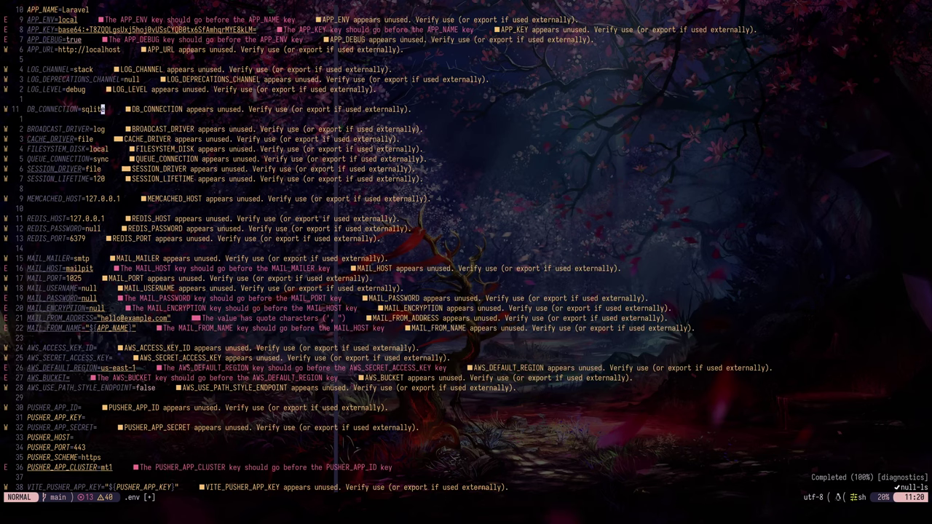
{"action": "type", "text": ":w"}
{"action": "key", "text": "Return"}
{"action": "key", "text": "k"}
{"action": "key", "text": "k"}
{"action": "key", "text": "k"}
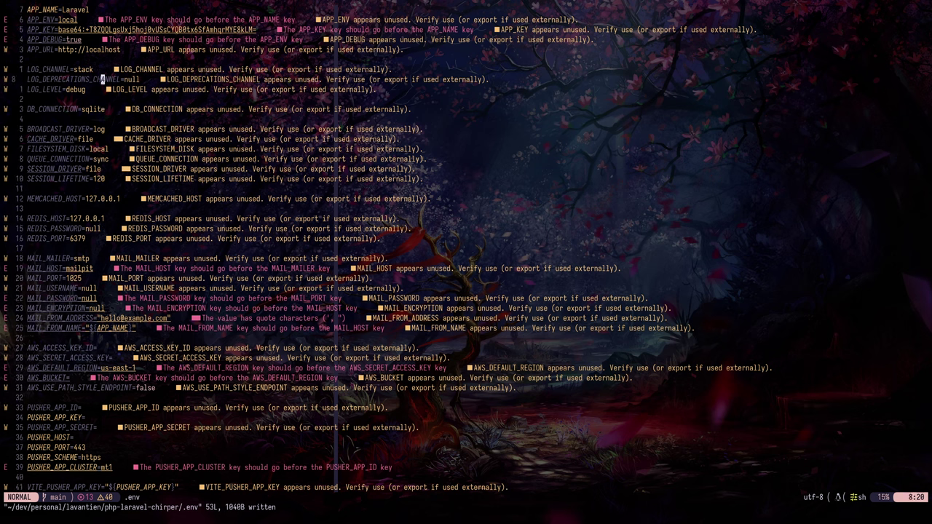
{"action": "key", "text": "k"}
{"action": "key", "text": "k"}
{"action": "key", "text": "k"}
{"action": "key", "text": "k"}
{"action": "key", "text": "k"}
{"action": "key", "text": "k"}
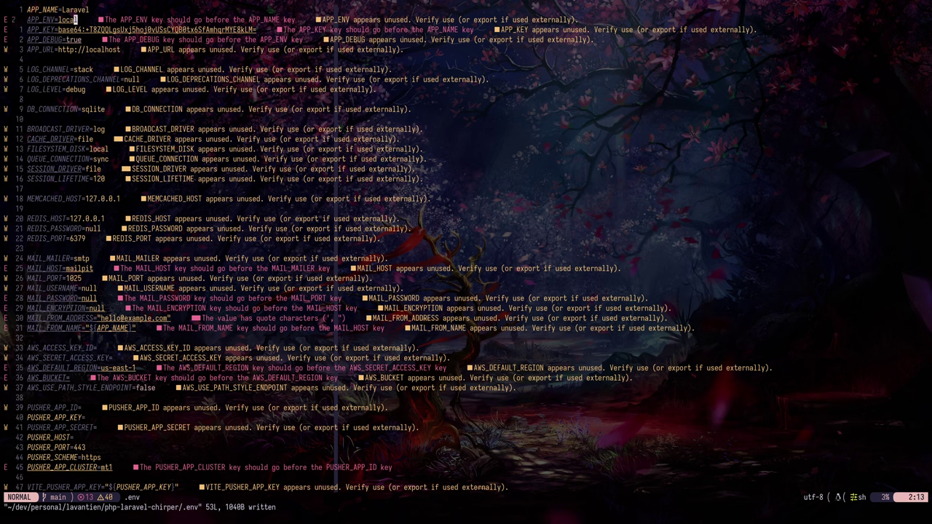
{"action": "key", "text": "j"}
{"action": "key", "text": "j"}
{"action": "key", "text": "j"}
{"action": "key", "text": "j"}
{"action": "key", "text": "j"}
{"action": "key", "text": "j"}
{"action": "key", "text": "j"}
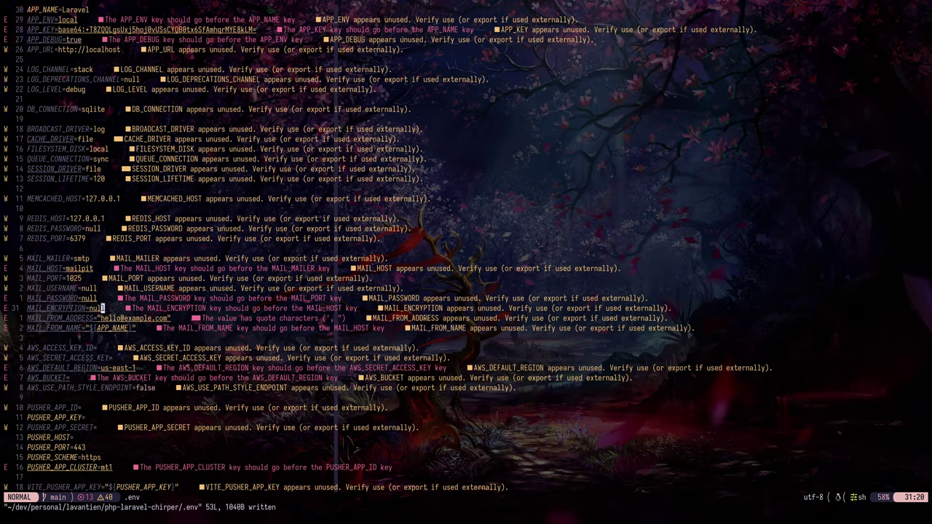
{"action": "key", "text": "alt+Tab"}
{"action": "scroll", "coordinate": [418, 270], "scroll_direction": "down", "scroll_amount": 2}
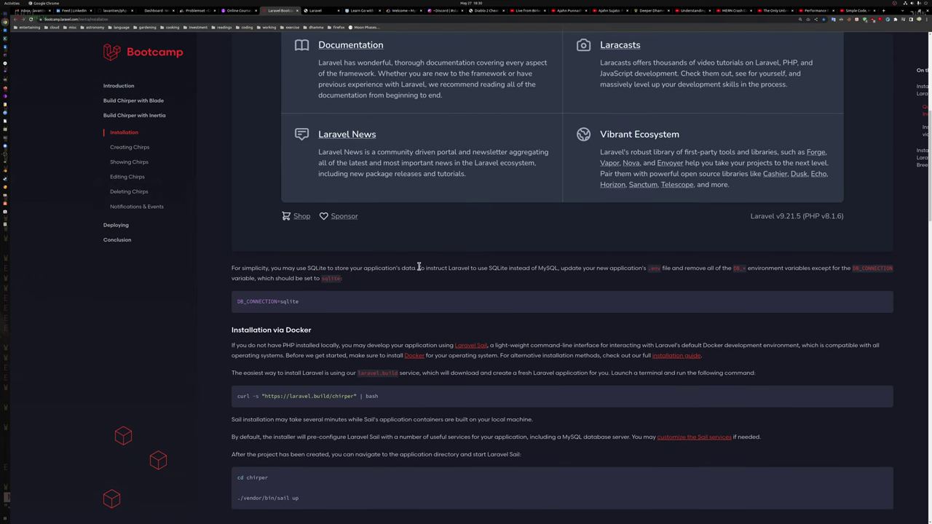
{"action": "key", "text": "alt+Tab"}
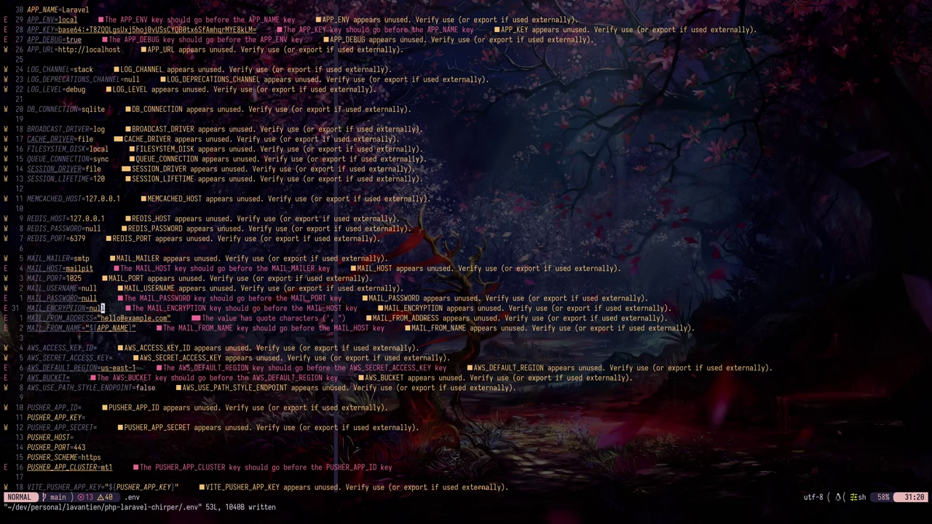
{"action": "key", "text": "alt+Tab"}
{"action": "scroll", "coordinate": [418, 268], "scroll_direction": "down", "scroll_amount": 1}
{"action": "scroll", "coordinate": [419, 270], "scroll_direction": "down", "scroll_amount": 1}
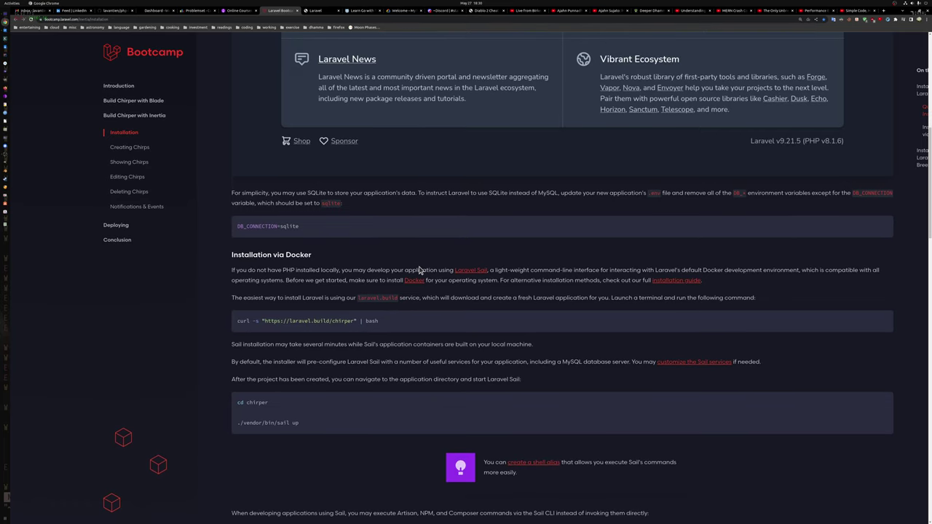
{"action": "scroll", "coordinate": [419, 270], "scroll_direction": "down", "scroll_amount": 1}
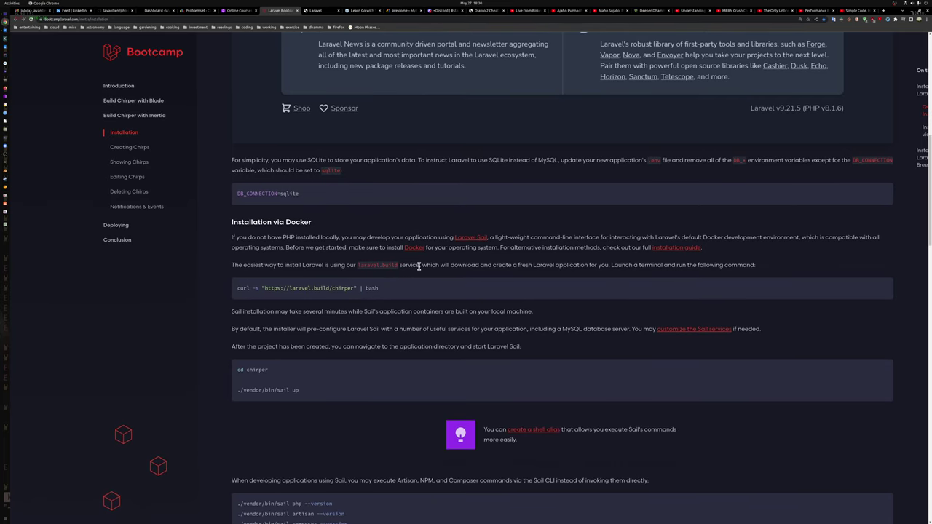
{"action": "scroll", "coordinate": [418, 268], "scroll_direction": "down", "scroll_amount": 1}
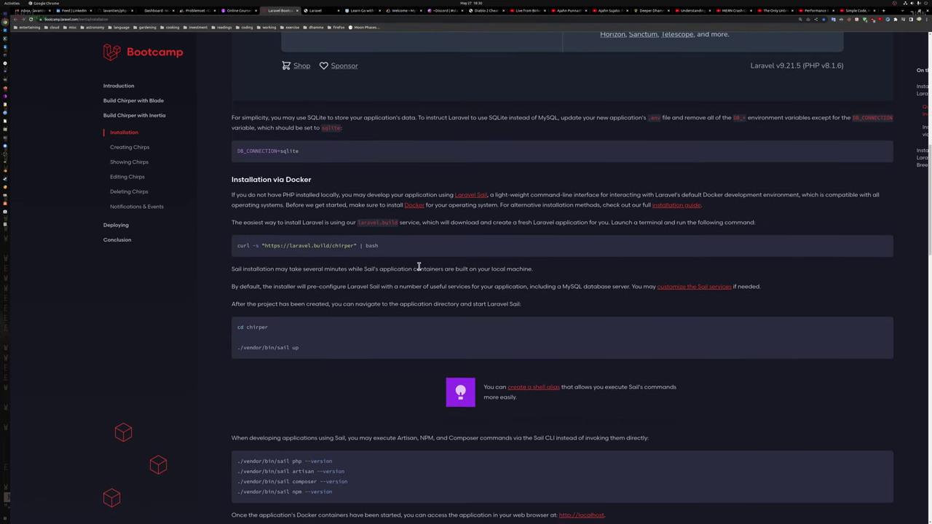
{"action": "scroll", "coordinate": [419, 270], "scroll_direction": "down", "scroll_amount": 2}
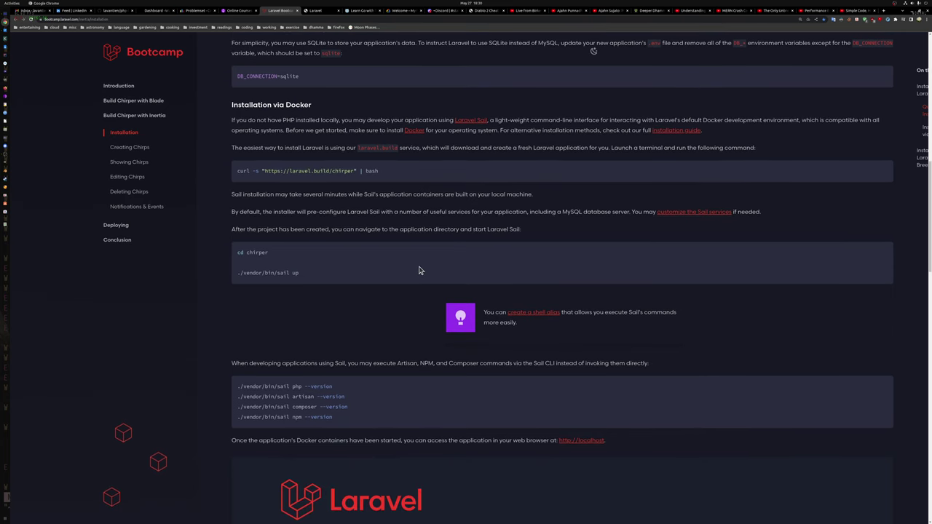
{"action": "scroll", "coordinate": [419, 270], "scroll_direction": "down", "scroll_amount": 1}
{"action": "scroll", "coordinate": [418, 271], "scroll_direction": "down", "scroll_amount": 2}
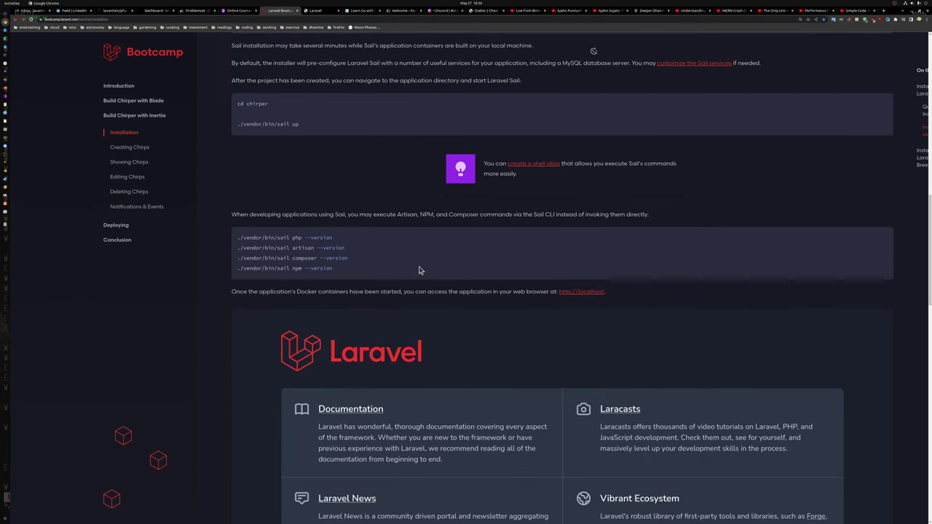
{"action": "scroll", "coordinate": [419, 270], "scroll_direction": "down", "scroll_amount": 1}
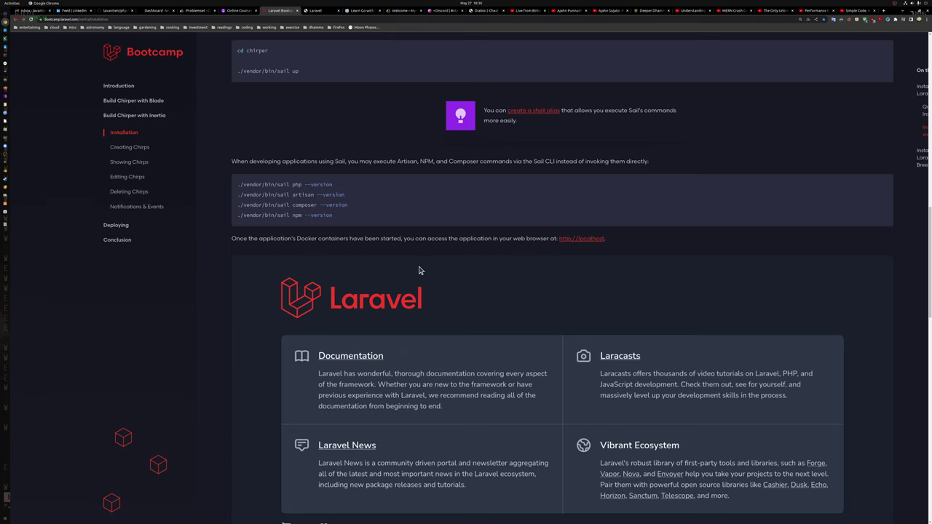
{"action": "scroll", "coordinate": [418, 270], "scroll_direction": "down", "scroll_amount": 2}
{"action": "scroll", "coordinate": [419, 270], "scroll_direction": "down", "scroll_amount": 1}
{"action": "scroll", "coordinate": [418, 270], "scroll_direction": "down", "scroll_amount": 3}
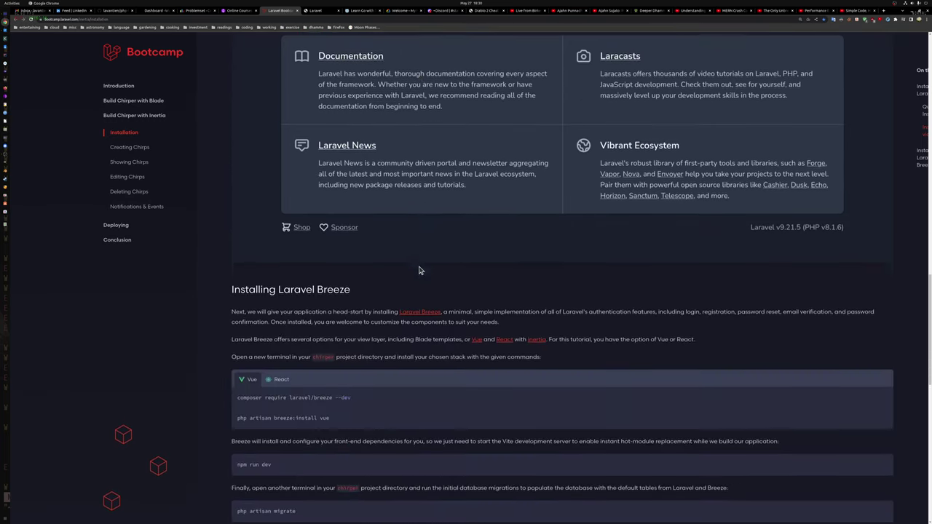
{"action": "scroll", "coordinate": [419, 270], "scroll_direction": "down", "scroll_amount": 3}
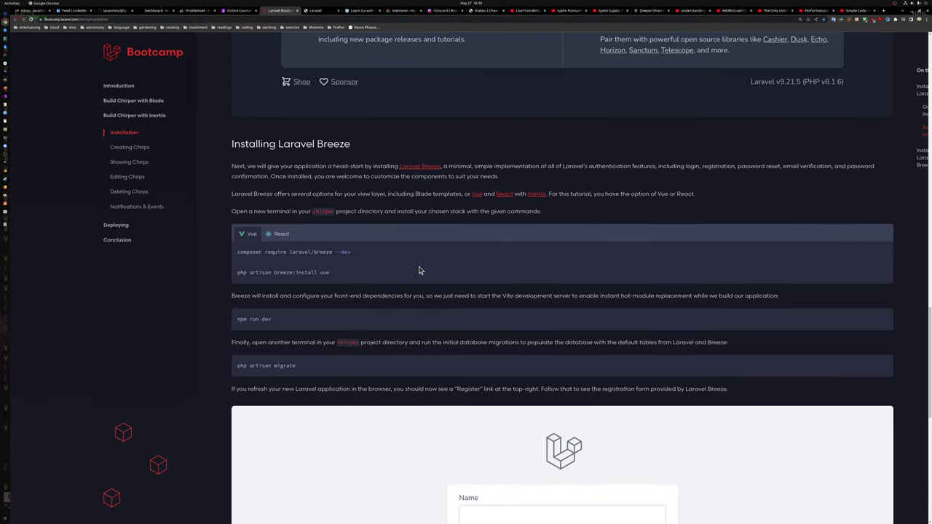
{"action": "scroll", "coordinate": [418, 270], "scroll_direction": "up", "scroll_amount": 1}
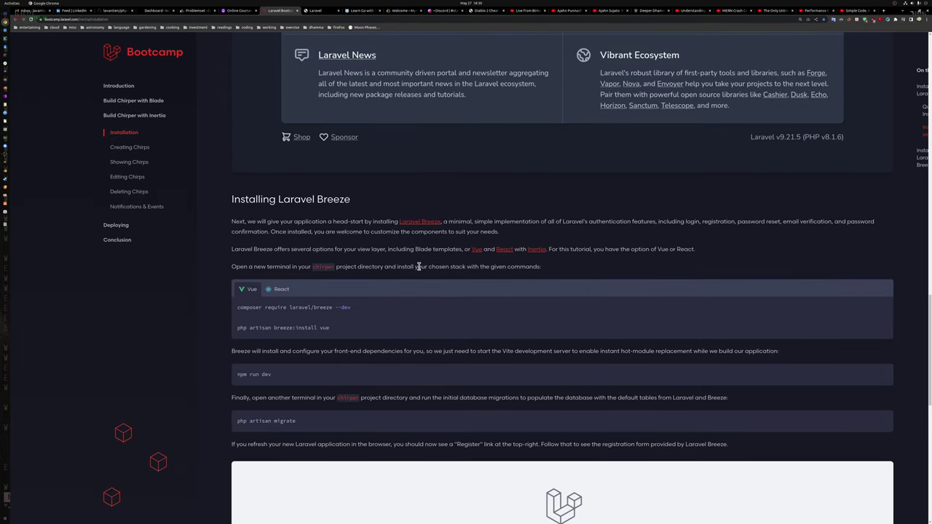
{"action": "scroll", "coordinate": [418, 266], "scroll_direction": "down", "scroll_amount": 1}
- Quit Neovim and glance at the repository status in lazygit
{"action": "key", "text": "alt+Tab"}
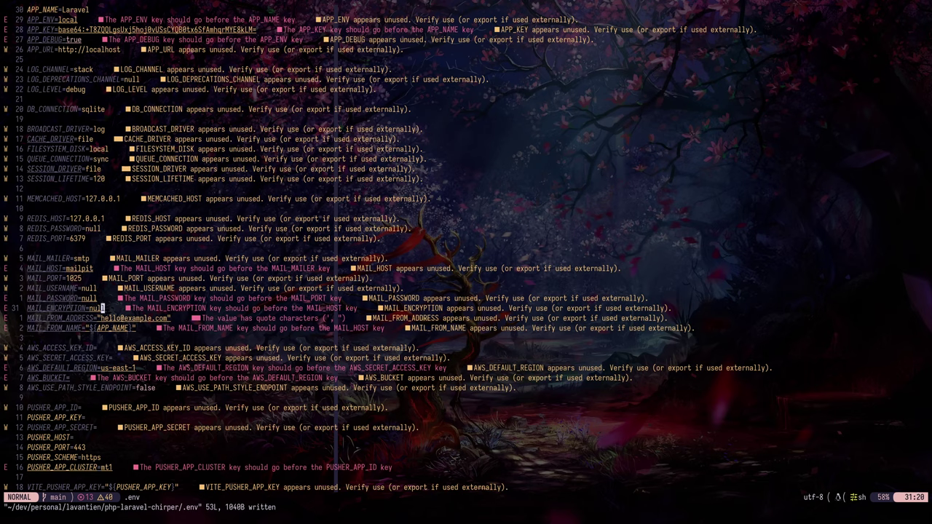
{"action": "type", "text": ":q"}
{"action": "key", "text": "Return"}
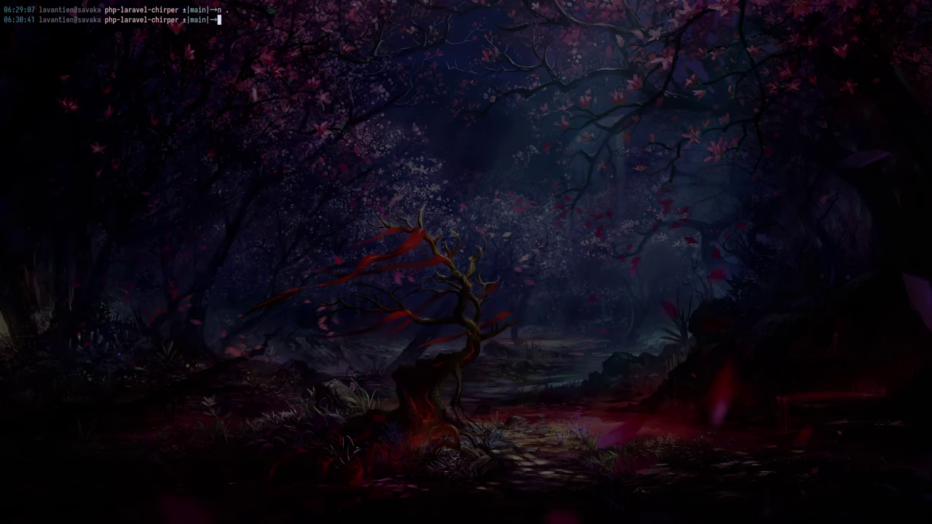
{"action": "type", "text": "lg"}
{"action": "key", "text": "Return"}
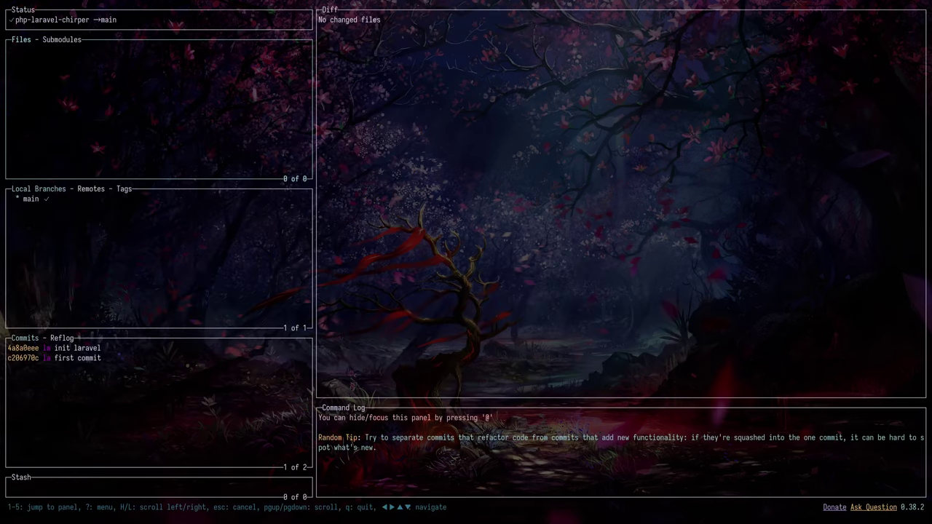
{"action": "type", "text": "q"}
{"action": "type", "text": "n"}
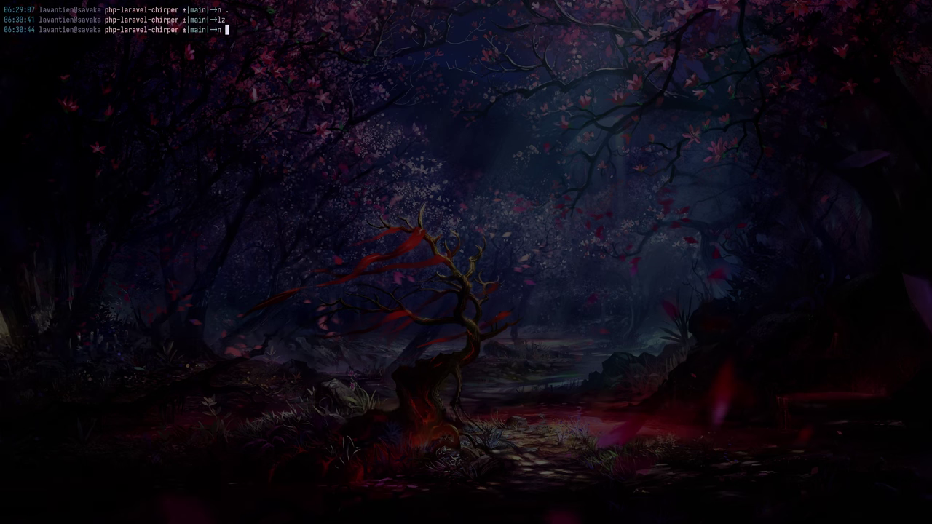
{"action": "key", "text": "BackSpace"}
{"action": "key", "text": "BackSpace"}
- List the project files with ls, then with ls -a to include hidden ones
{"action": "type", "text": "ls"}
{"action": "key", "text": "Return"}
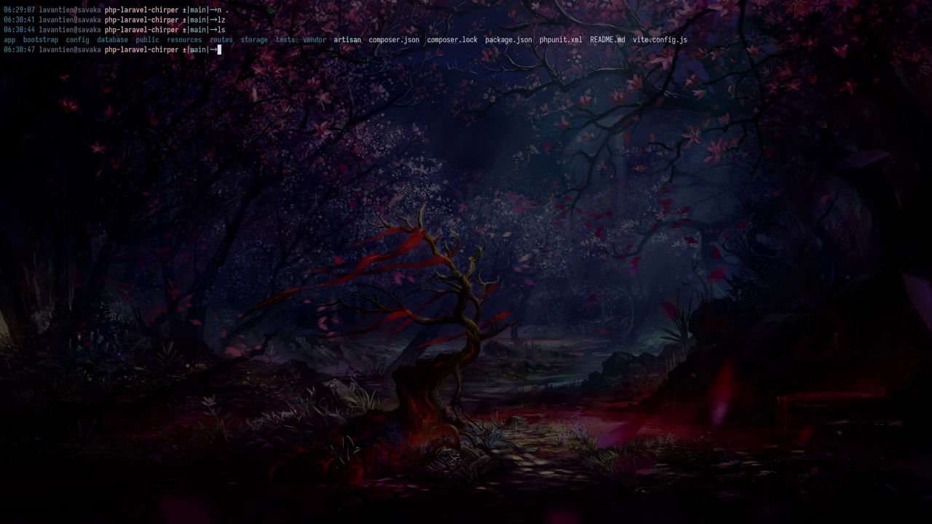
{"action": "type", "text": "ls -"}
{"action": "type", "text": "a"}
{"action": "key", "text": "Return"}
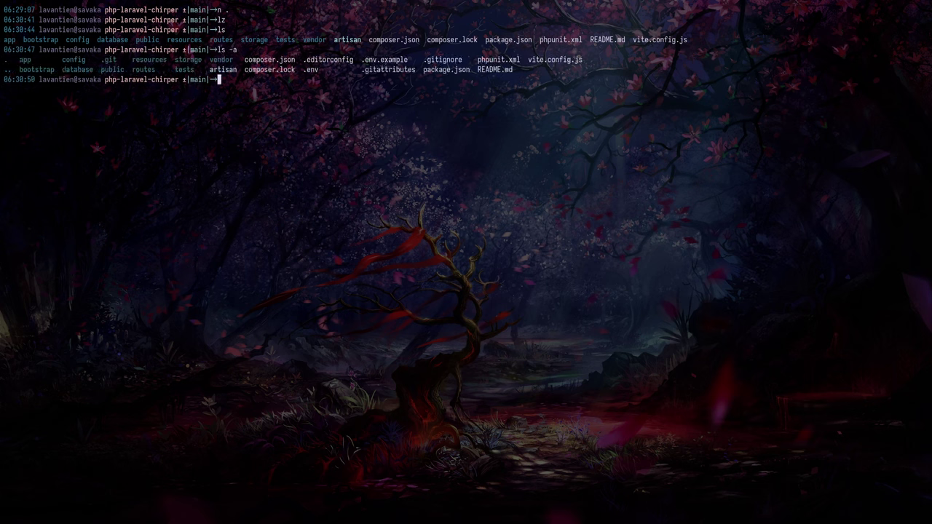
- Check .gitignore down to its .env.production entry, then scroll Bootcamp to Installing Laravel Breeze
{"action": "type", "text": "n .git"}
{"action": "key", "text": "Tab"}
{"action": "type", "text": "ig"}
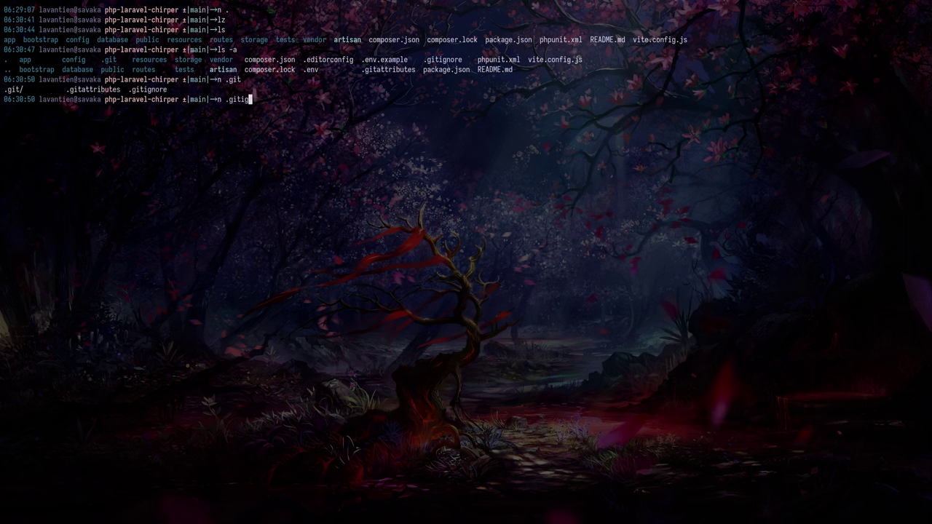
{"action": "key", "text": "Tab"}
{"action": "key", "text": "Return"}
{"action": "key", "text": "j"}
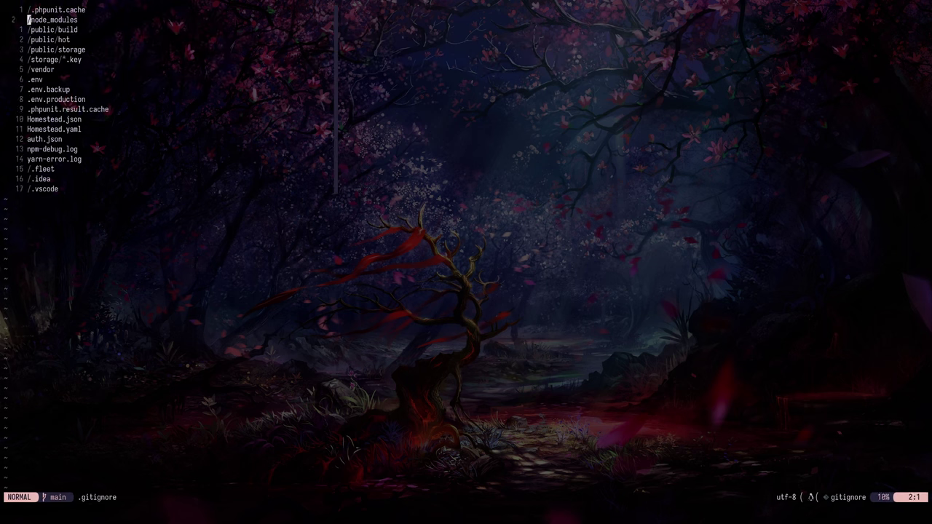
{"action": "key", "text": "3"}
{"action": "key", "text": "j"}
{"action": "key", "text": "5"}
{"action": "key", "text": "j"}
{"action": "type", "text": "k"}
{"action": "type", "text": "j:q"}
{"action": "key", "text": "Return"}
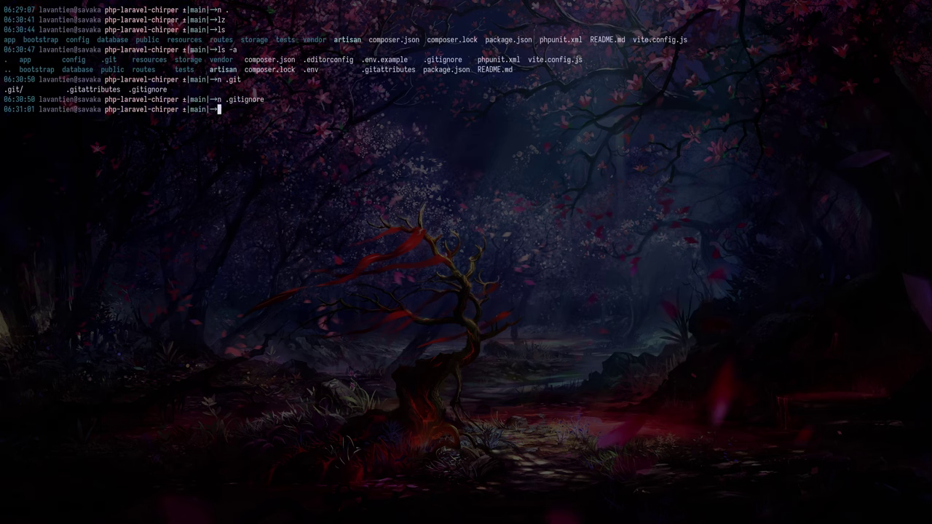
{"action": "key", "text": "alt+Tab"}
{"action": "scroll", "coordinate": [419, 270], "scroll_direction": "down", "scroll_amount": 1}
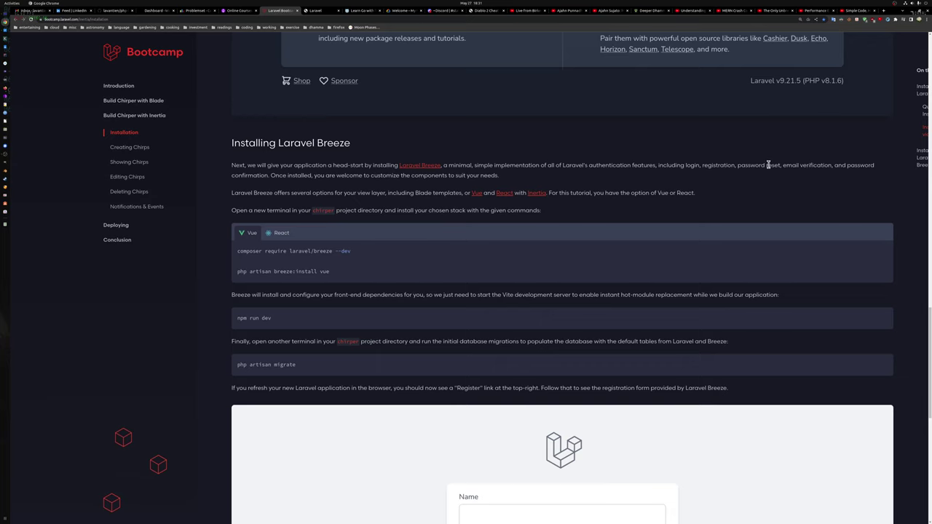
- Open the Laravel Breeze docs link in a new tab and view it
{"action": "right_click", "coordinate": [415, 173]}
{"action": "left_click", "coordinate": [422, 172]}
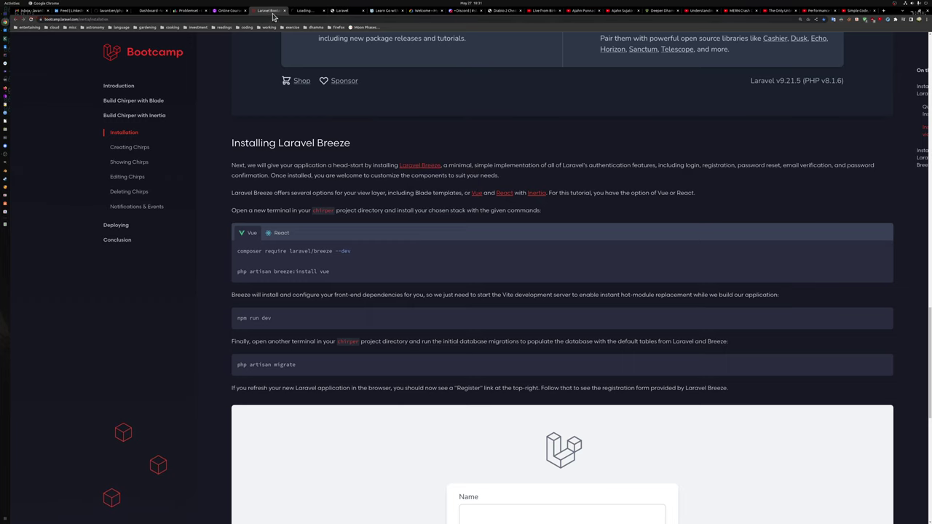
{"action": "left_click", "coordinate": [298, 15]}
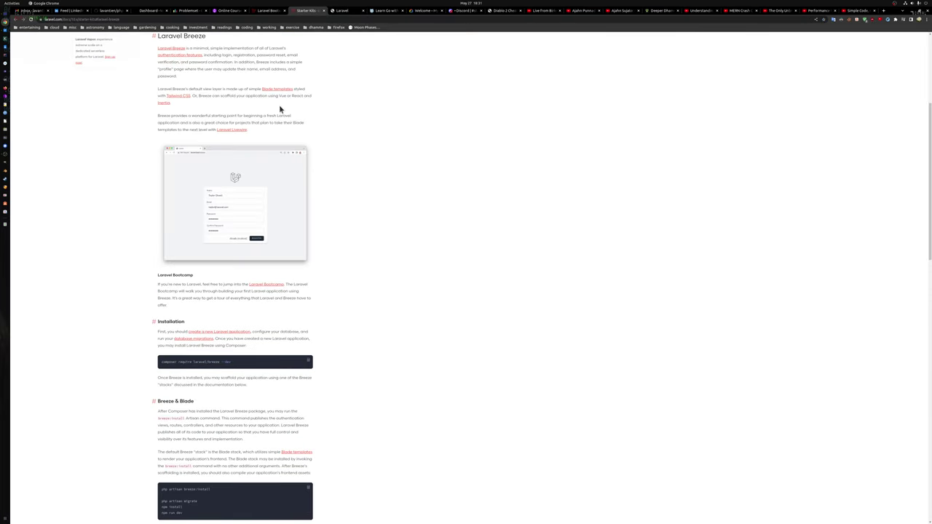
{"action": "scroll", "coordinate": [648, 100], "scroll_direction": "up", "scroll_amount": 3}
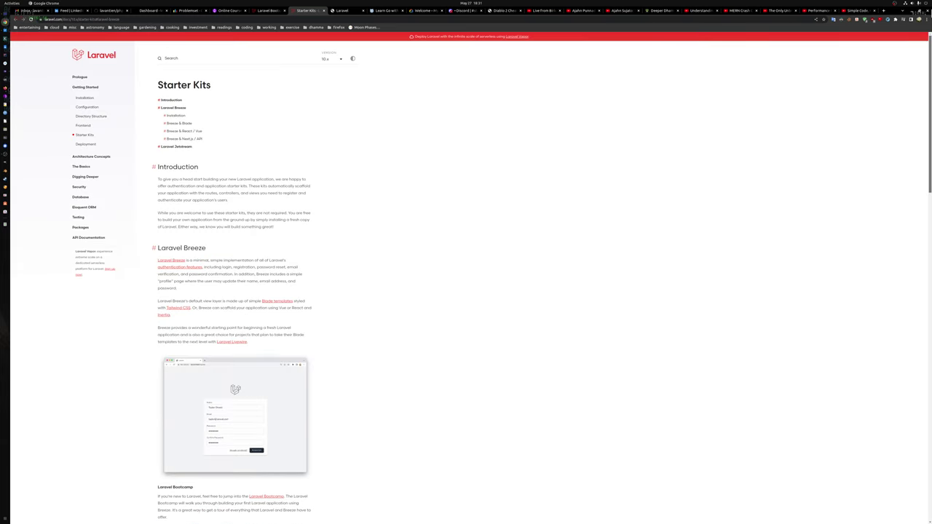
- Turn off Dark Reader for the docs and use the site's own dark theme instead
{"action": "left_click", "coordinate": [841, 20]}
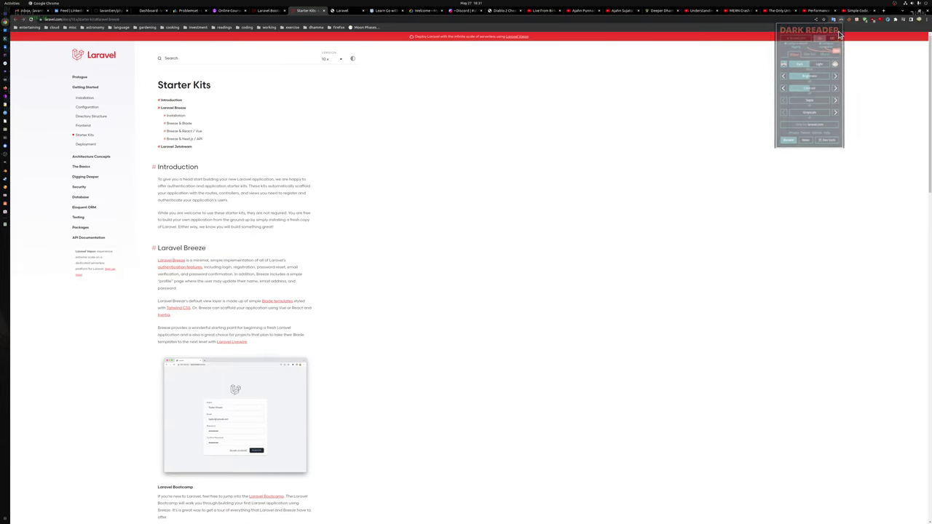
{"action": "left_click", "coordinate": [806, 39]}
{"action": "double_click", "coordinate": [548, 145]}
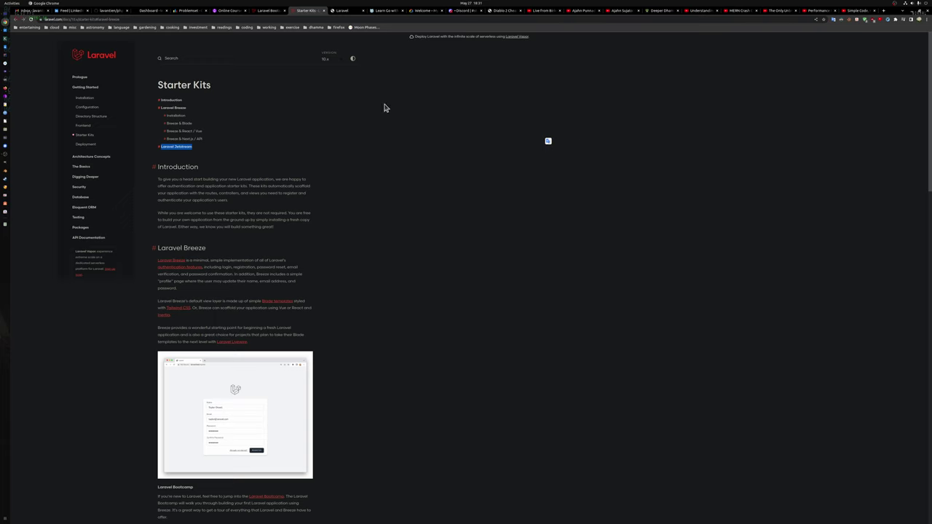
{"action": "left_click", "coordinate": [842, 19]}
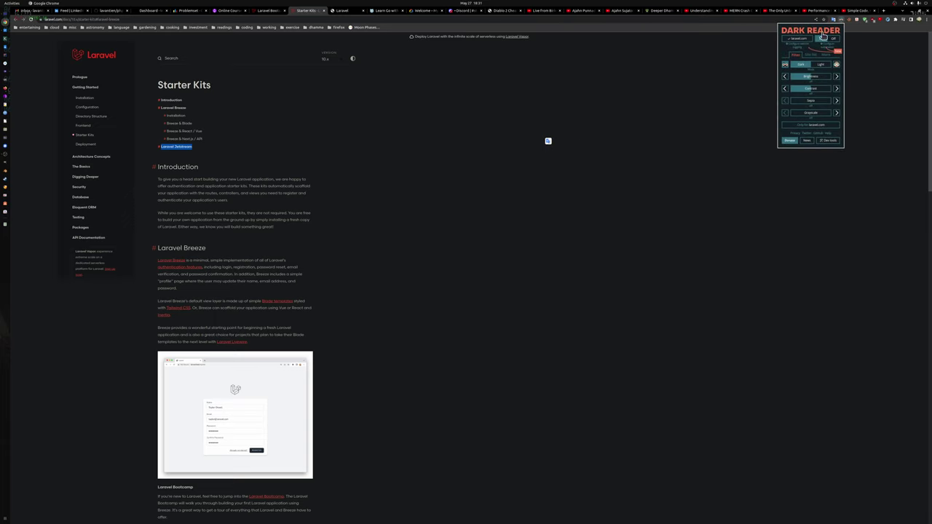
{"action": "left_click", "coordinate": [804, 41]}
{"action": "left_click", "coordinate": [352, 58]}
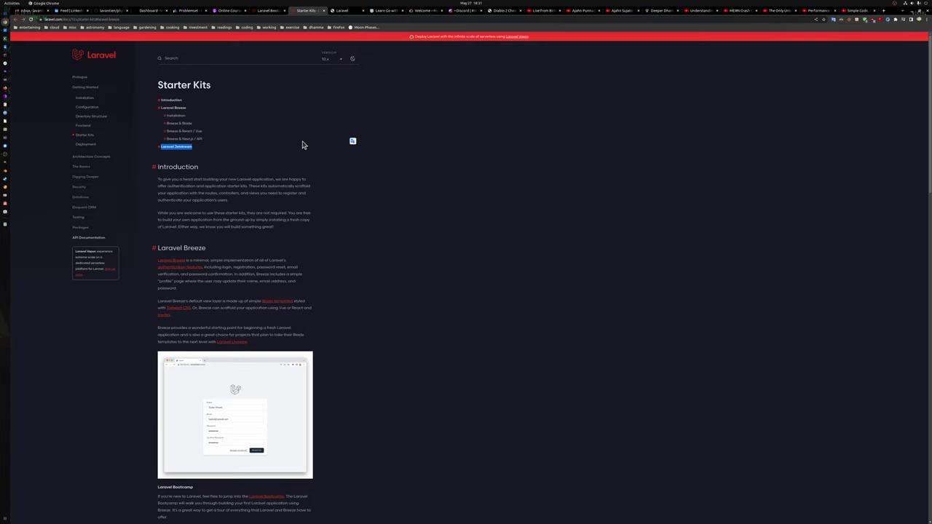
- Scroll to the Breeze Installation notes, then close the Starter Kits tab
{"action": "left_click", "coordinate": [336, 189]}
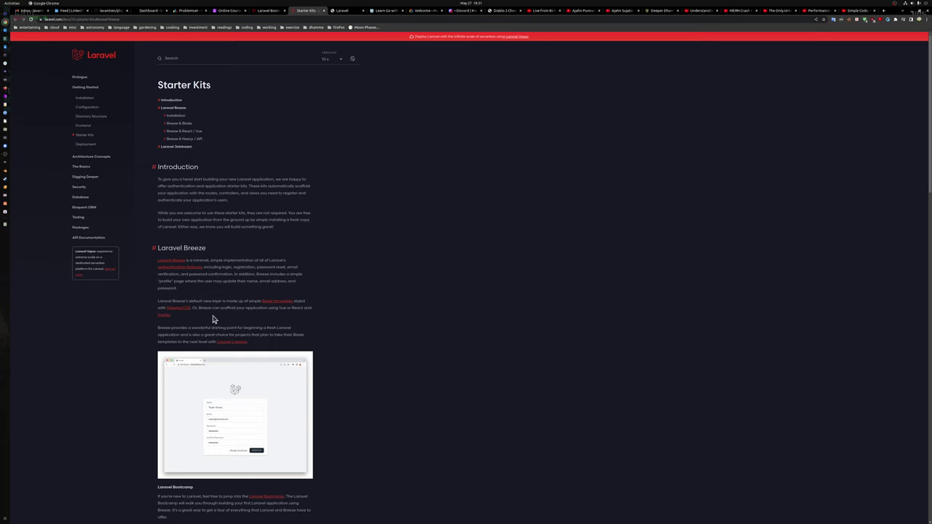
{"action": "scroll", "coordinate": [213, 320], "scroll_direction": "down", "scroll_amount": 3}
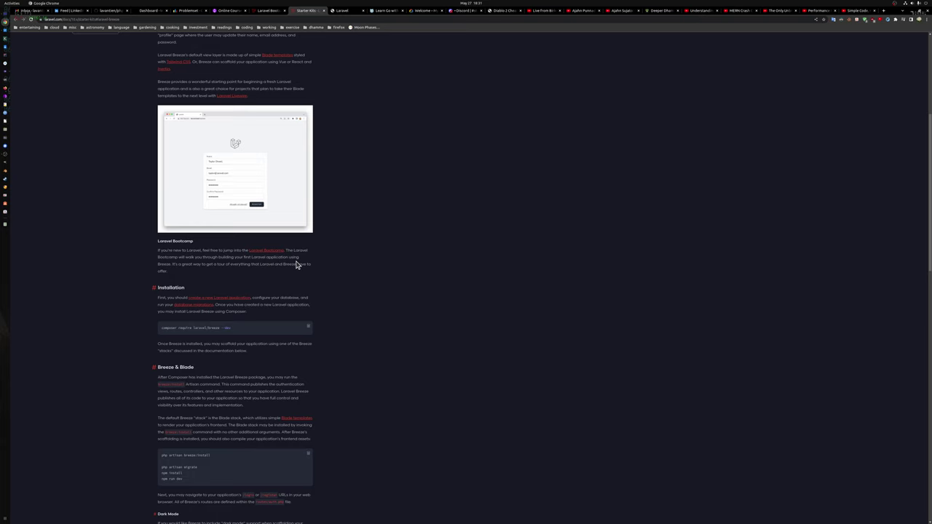
{"action": "key", "text": "ctrl+w"}
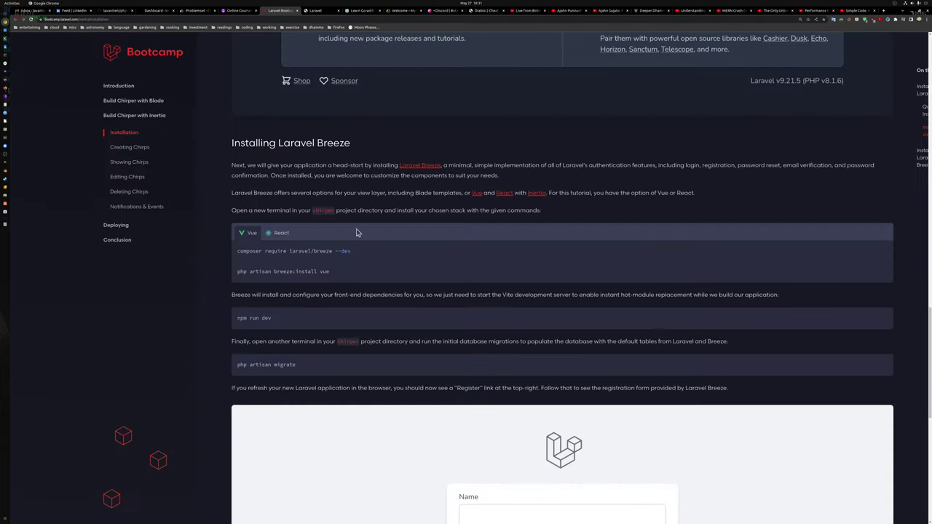
- Switch the Bootcamp Breeze instructions to React and select the composer require laravel/breeze --dev line
{"action": "left_click", "coordinate": [281, 233]}
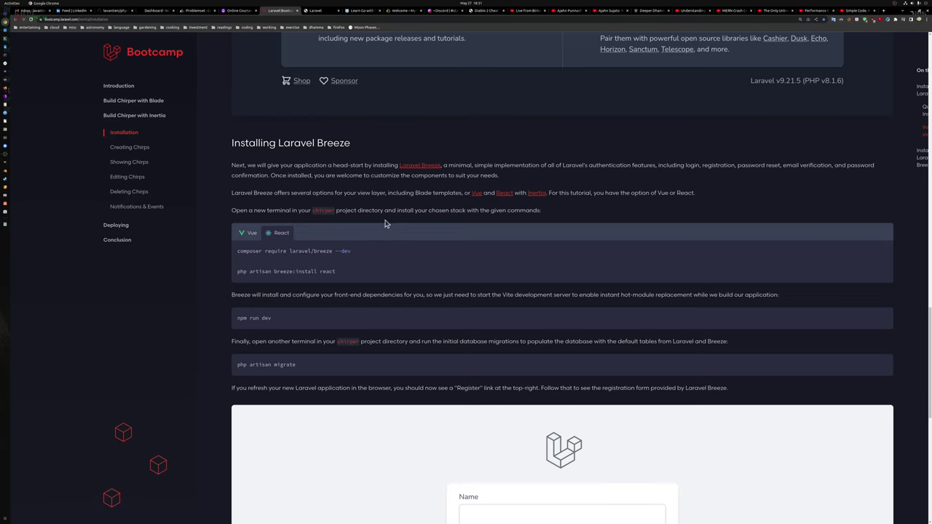
{"action": "left_click_drag", "start_coordinate": [351, 251], "coordinate": [237, 253]}
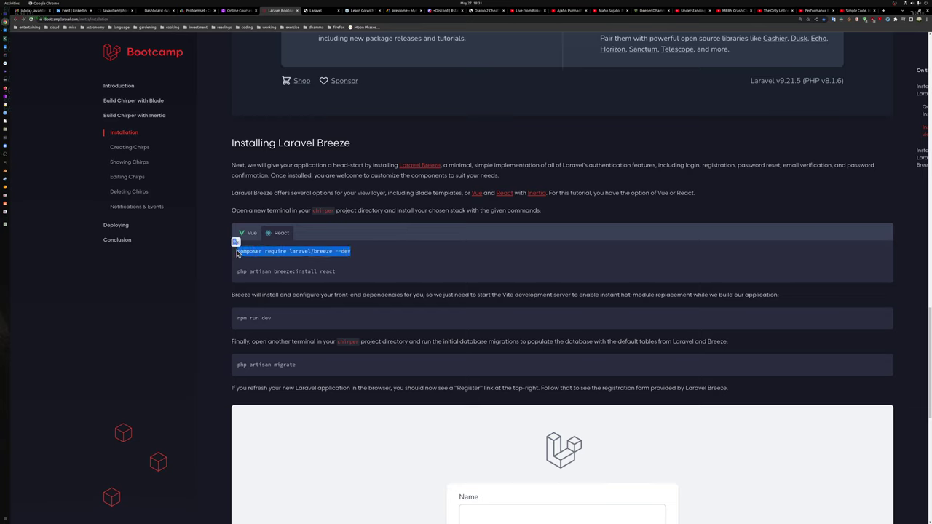
- Run composer require laravel/breeze --dev in the terminal to install Breeze
{"action": "key", "text": "ctrl+c"}
{"action": "key", "text": "alt+Tab"}
{"action": "key", "text": "ctrl+shift+v"}
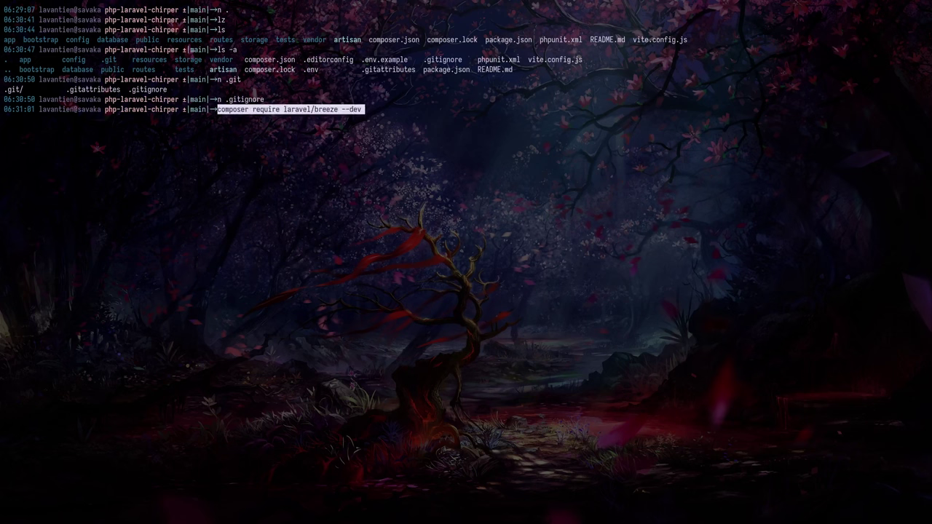
{"action": "key", "text": "Return"}
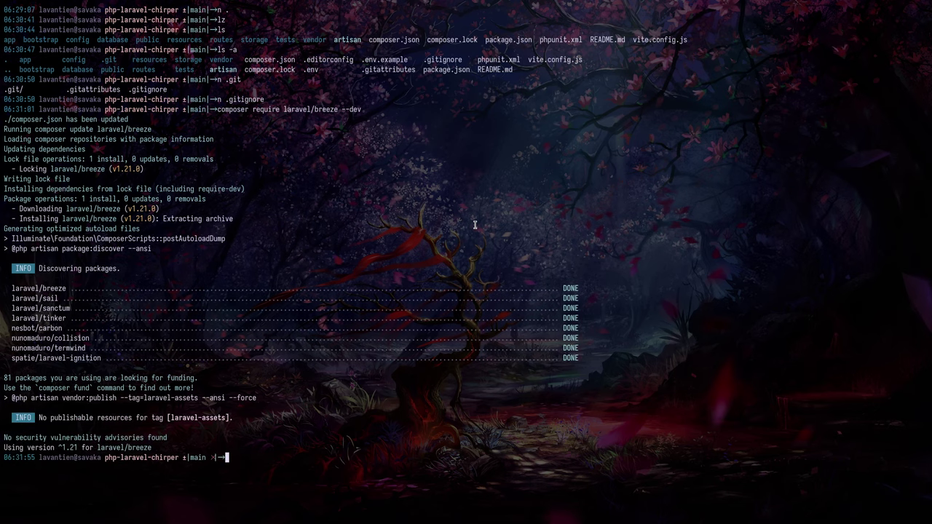
- Copy php artisan breeze:install react from Bootcamp and run it in the terminal
{"action": "key", "text": "alt+Tab"}
{"action": "left_click_drag", "start_coordinate": [362, 275], "coordinate": [235, 275]}
{"action": "key", "text": "ctrl+c"}
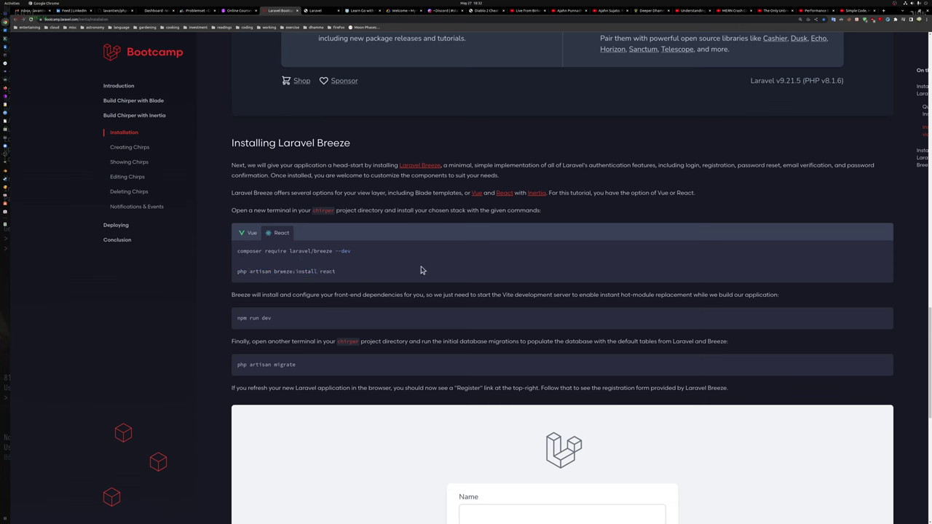
{"action": "key", "text": "alt+Tab"}
{"action": "key", "text": "ctrl+shift+v"}
{"action": "key", "text": "Return"}
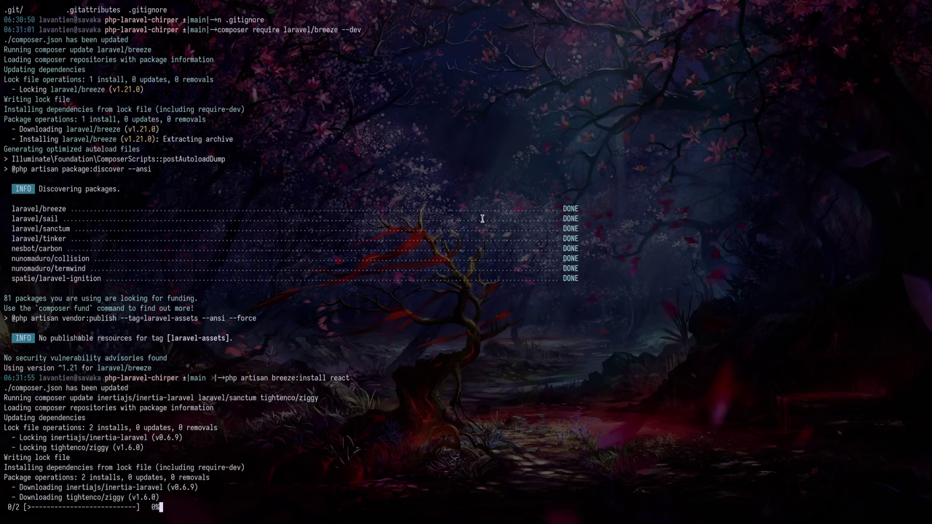
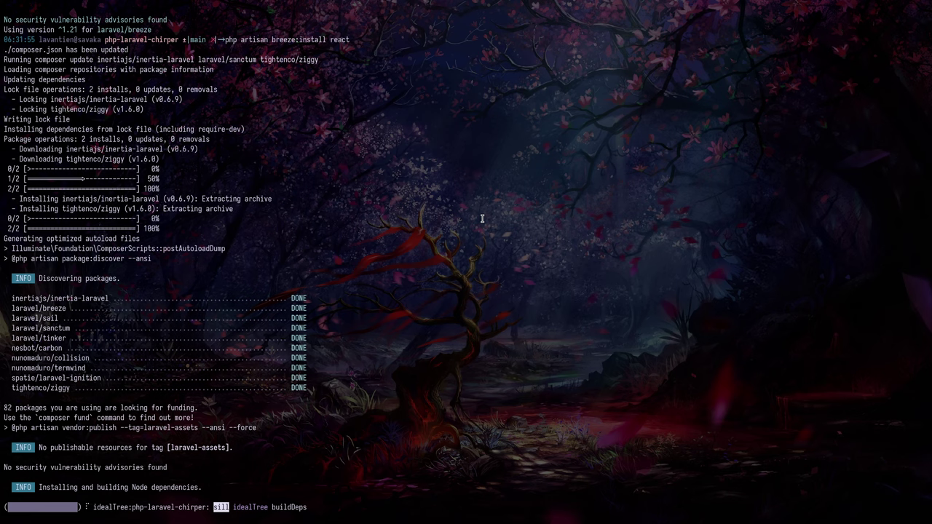
- Check the Breeze docs and the terminal until the breeze:install react scaffolding finishes
{"action": "key", "text": "alt+Tab"}
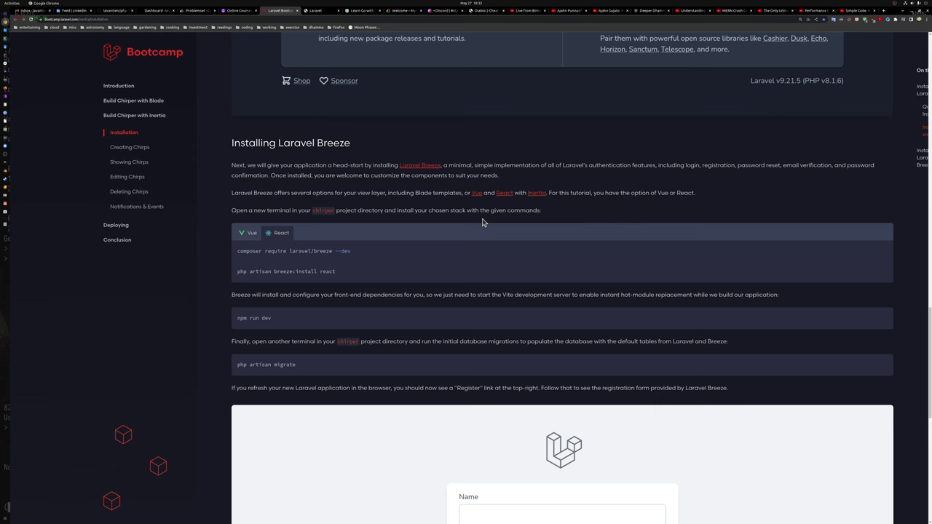
{"action": "key", "text": "alt+Tab"}
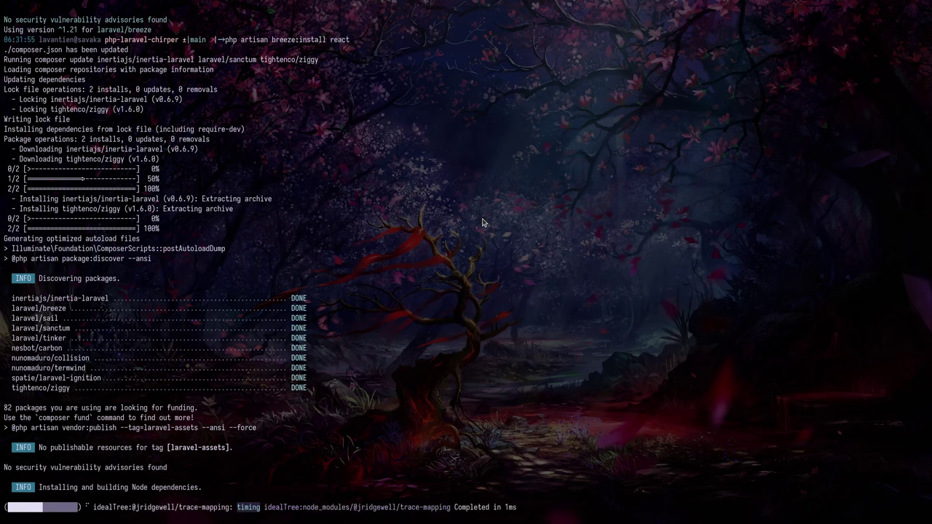
{"action": "key", "text": "alt+Tab"}
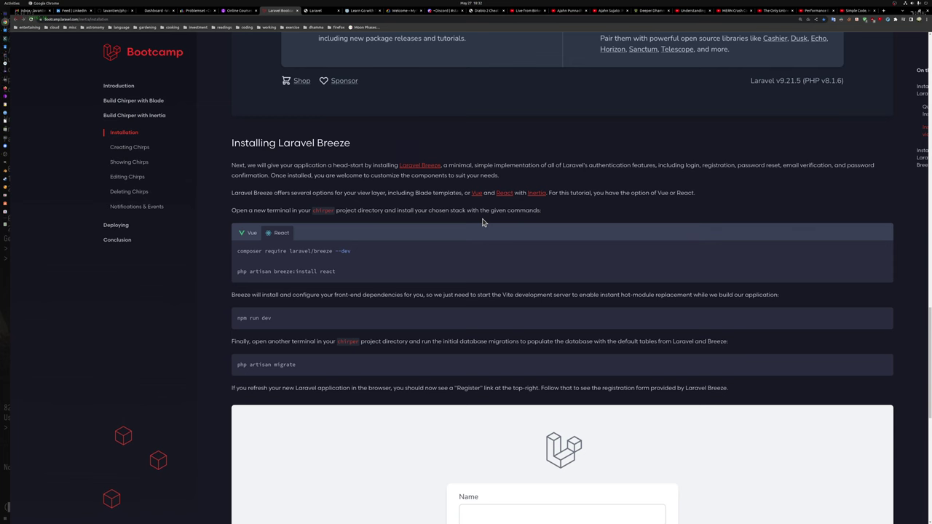
{"action": "key", "text": "alt+Tab"}
{"action": "key", "text": "alt+Tab"}
{"action": "key", "text": "alt+Tab"}
{"action": "key", "text": "alt+Tab"}
{"action": "key", "text": "alt+Tab"}
{"action": "key", "text": "alt+Tab"}
{"action": "key", "text": "alt+Tab"}
{"action": "key", "text": "alt+Tab"}
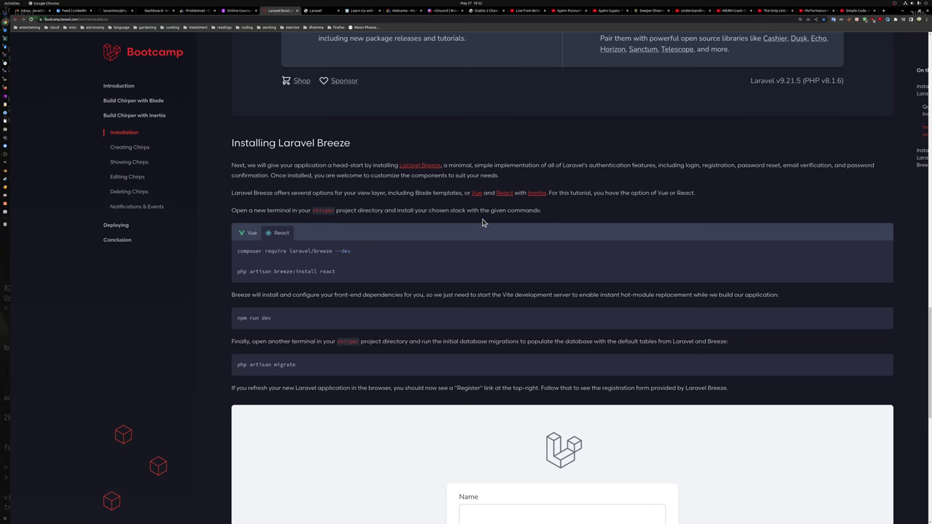
{"action": "scroll", "coordinate": [482, 222], "scroll_direction": "down", "scroll_amount": 1}
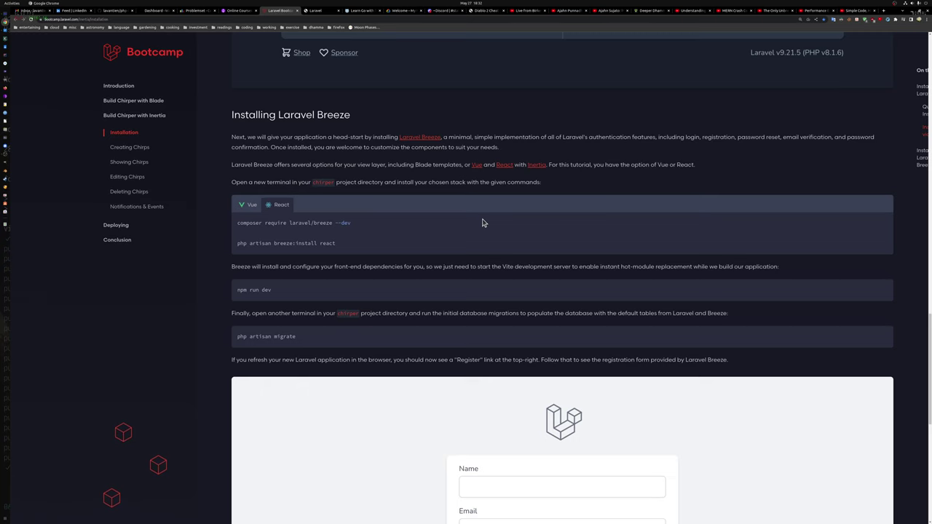
{"action": "scroll", "coordinate": [483, 219], "scroll_direction": "down", "scroll_amount": 1}
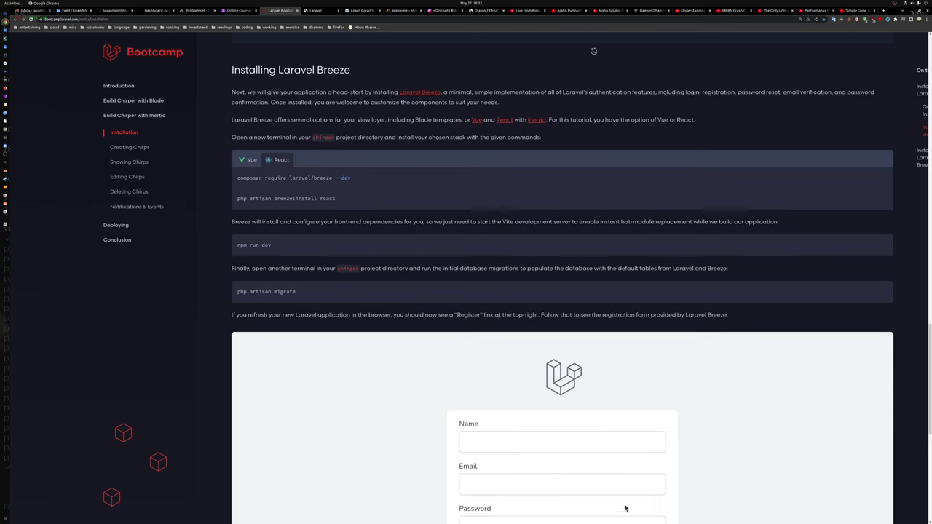
- Copy 'php artisan migrate' from the Bootcamp docs into the terminal prompt
{"action": "left_click_drag", "start_coordinate": [312, 295], "coordinate": [216, 294]}
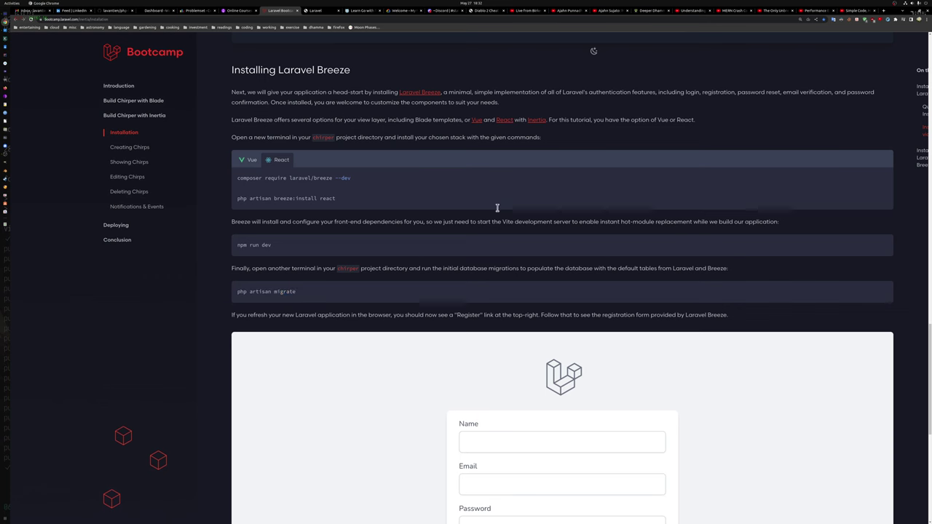
{"action": "key", "text": "alt+Tab"}
{"action": "type", "text": "php artisan migrate"}
- Run the migrations, answering y to create the missing database.sqlite file
{"action": "key", "text": "Return"}
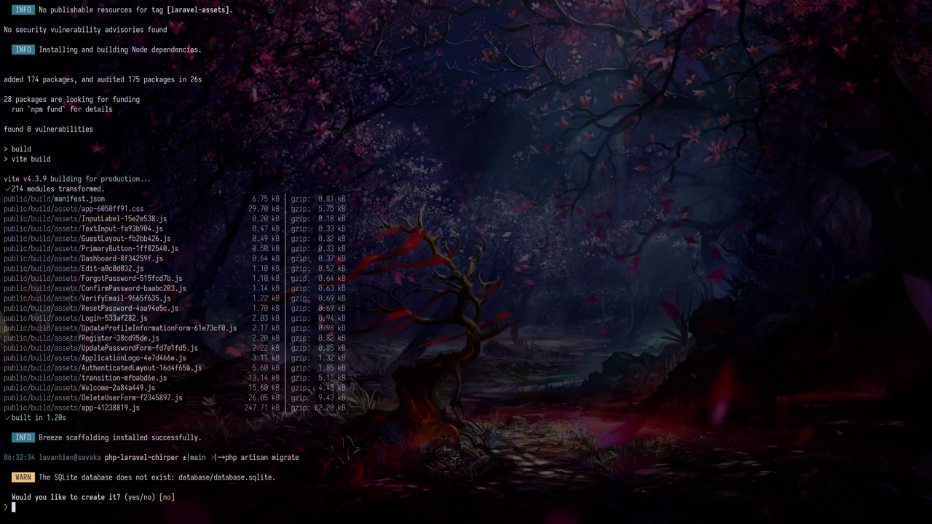
{"action": "type", "text": "y"}
{"action": "key", "text": "Return"}
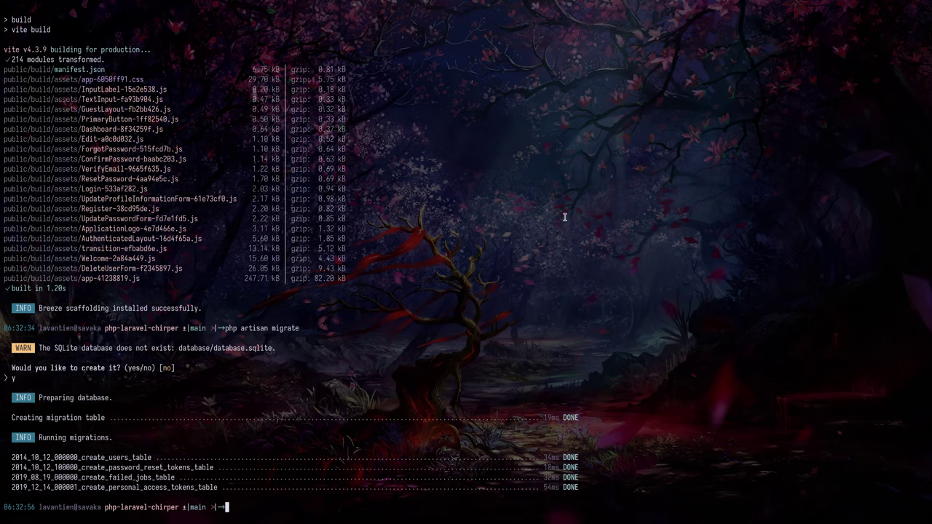
- Copy 'npm run dev' from the Bootcamp docs and run it to start the Vite dev server
{"action": "key", "text": "alt+Tab"}
{"action": "key", "text": "alt+Tab"}
{"action": "key", "text": "alt+Tab"}
{"action": "left_click_drag", "start_coordinate": [271, 246], "coordinate": [219, 251]}
{"action": "key", "text": "alt+Tab"}
{"action": "type", "text": "npm run dev"}
{"action": "key", "text": "Return"}
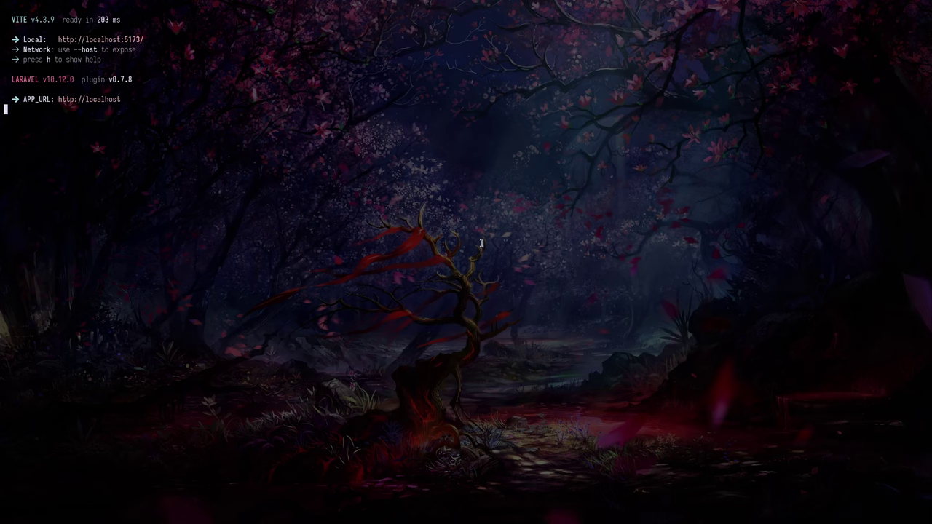
{"action": "key", "text": "alt+Tab"}
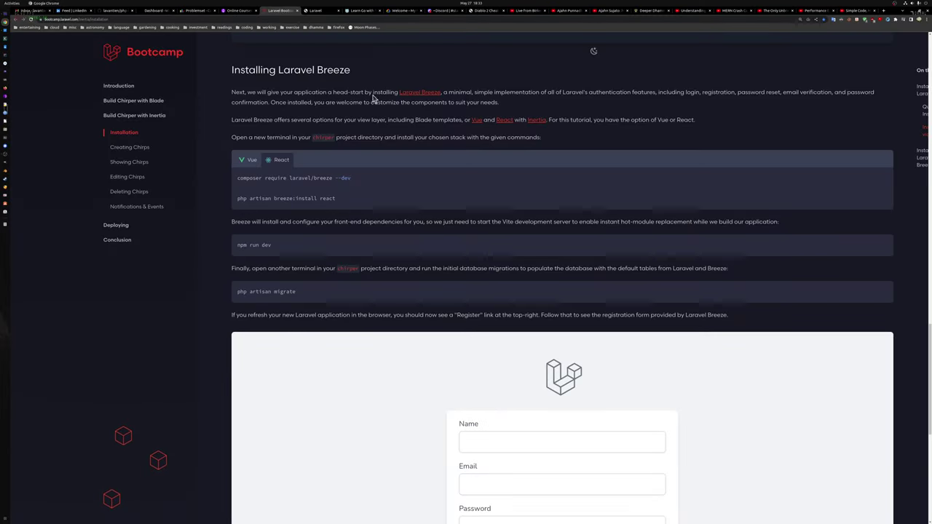
- Open the localhost:5173 Vite page beside the Bootcamp tab and close the stale 127.0.0.1 tab
{"action": "left_click", "coordinate": [314, 11]}
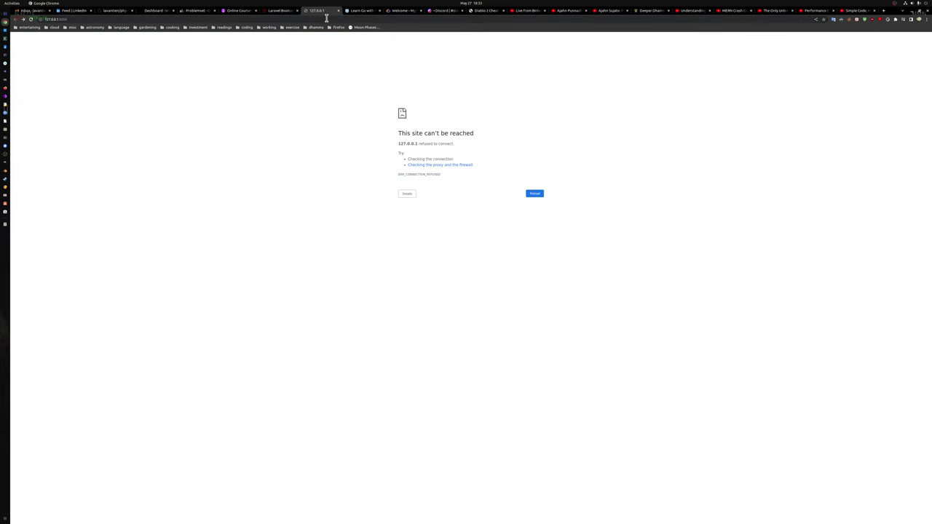
{"action": "left_click", "coordinate": [285, 12]}
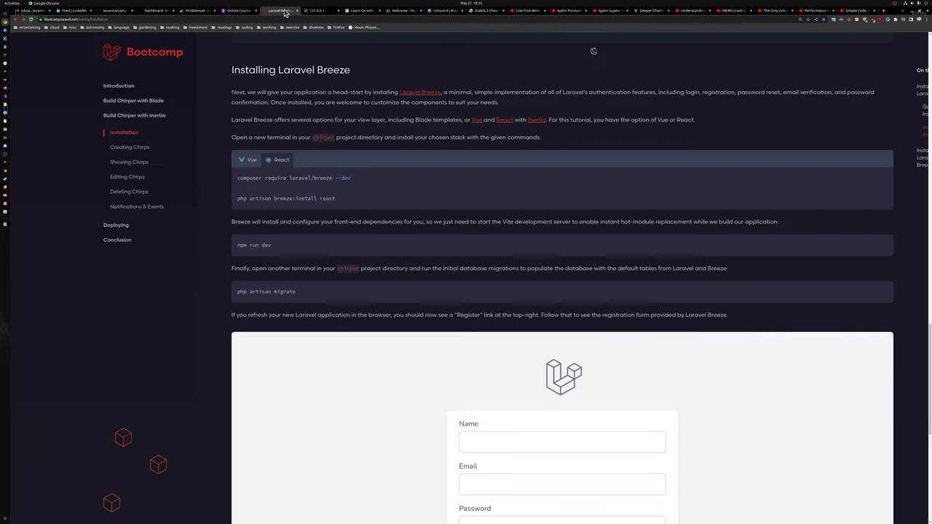
{"action": "key", "text": "alt+Tab"}
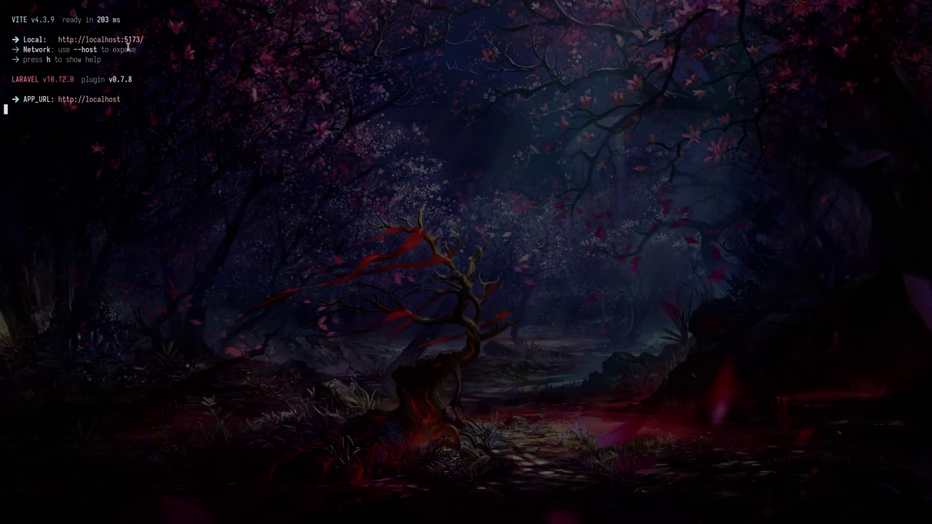
{"action": "left_click", "coordinate": [125, 42], "text": "ctrl"}
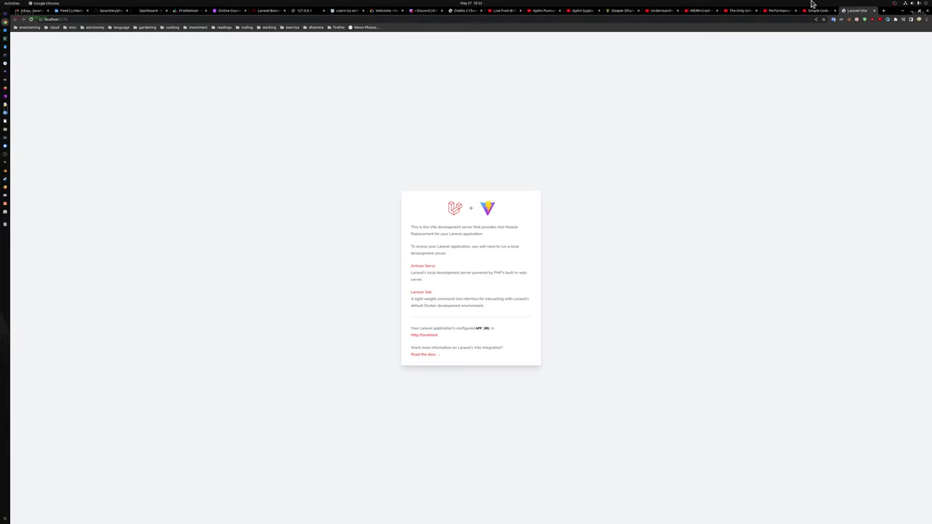
{"action": "left_click_drag", "start_coordinate": [860, 16], "coordinate": [362, 13]}
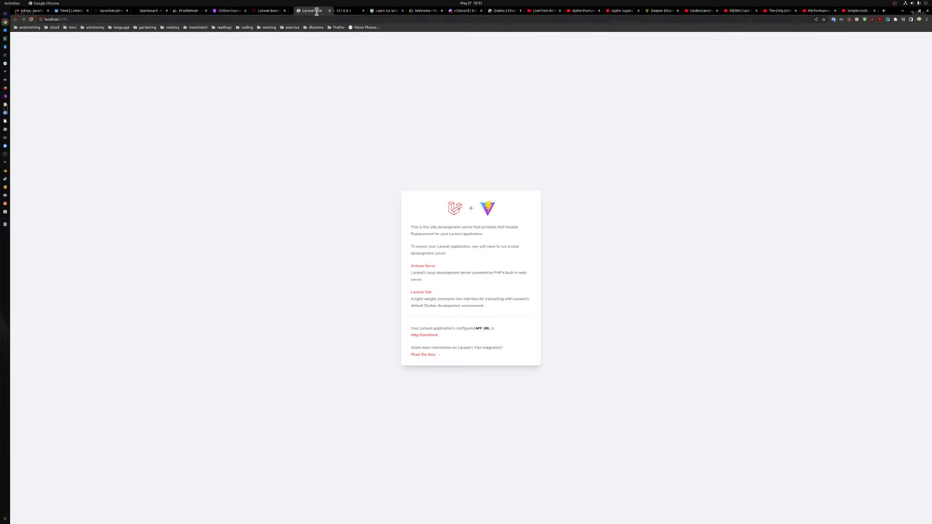
{"action": "left_click", "coordinate": [361, 11]}
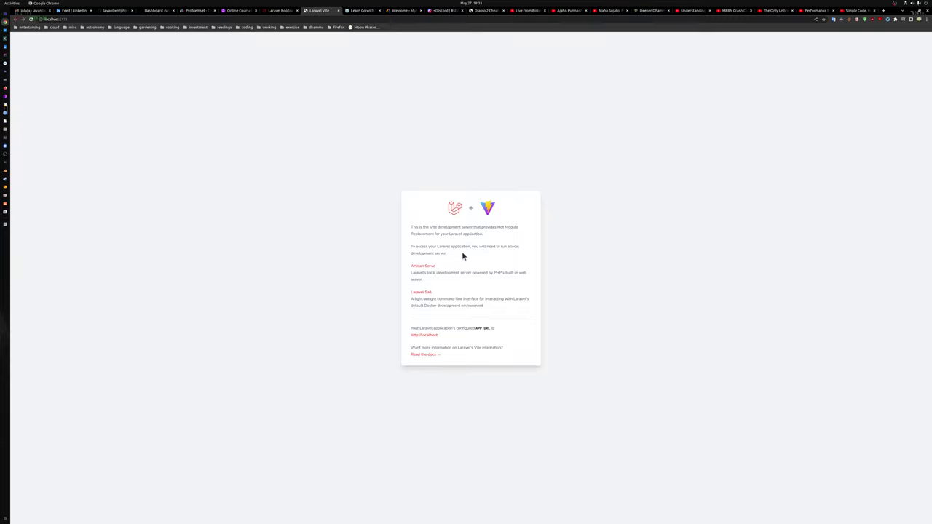
- Follow the app's localhost link, which refuses to connect, then return to Bootcamp
{"action": "left_click", "coordinate": [432, 337]}
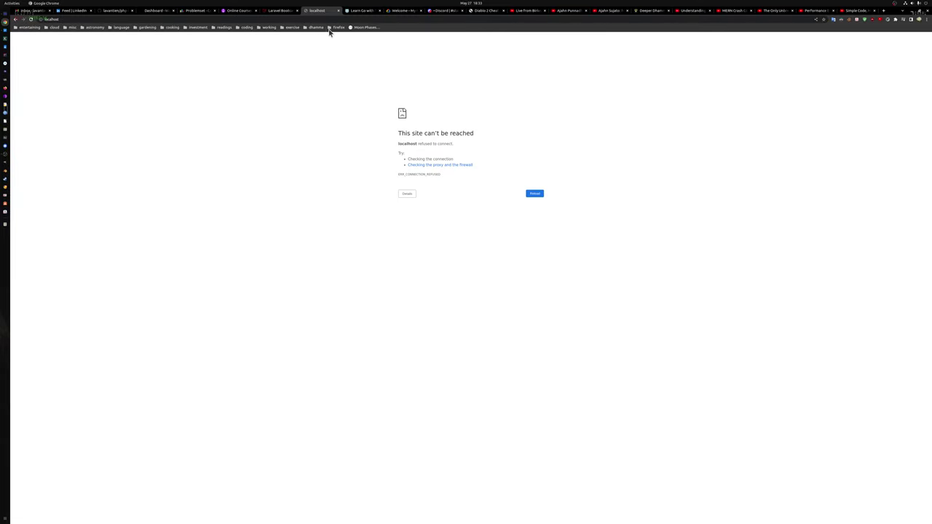
{"action": "key", "text": "alt+Tab"}
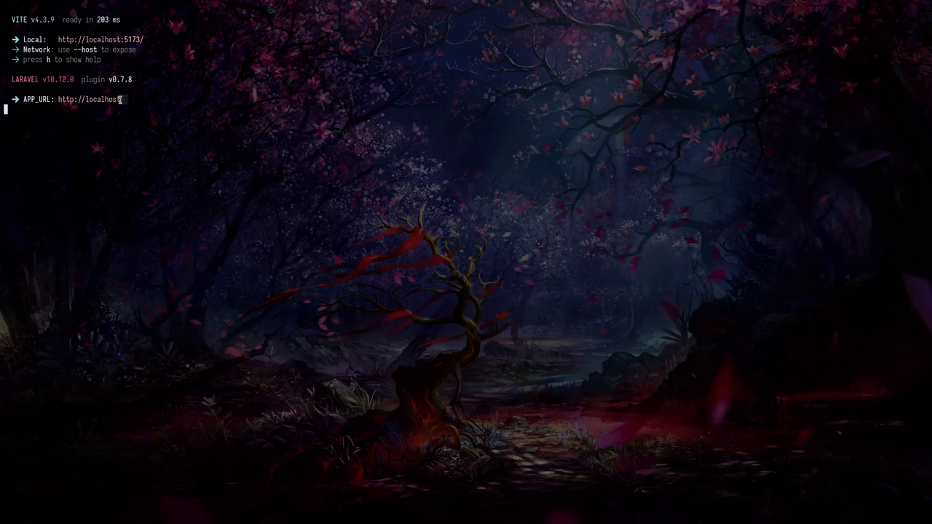
{"action": "key", "text": "alt+Tab"}
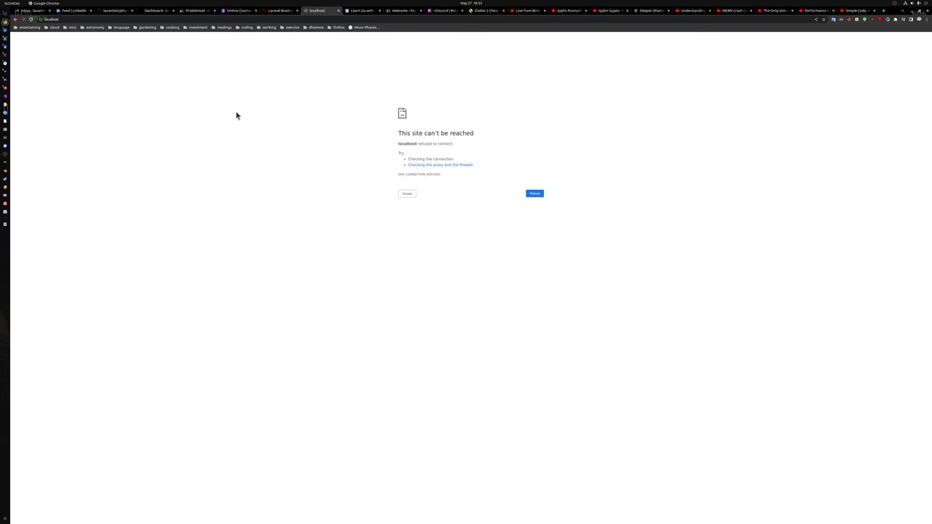
{"action": "left_click", "coordinate": [281, 10]}
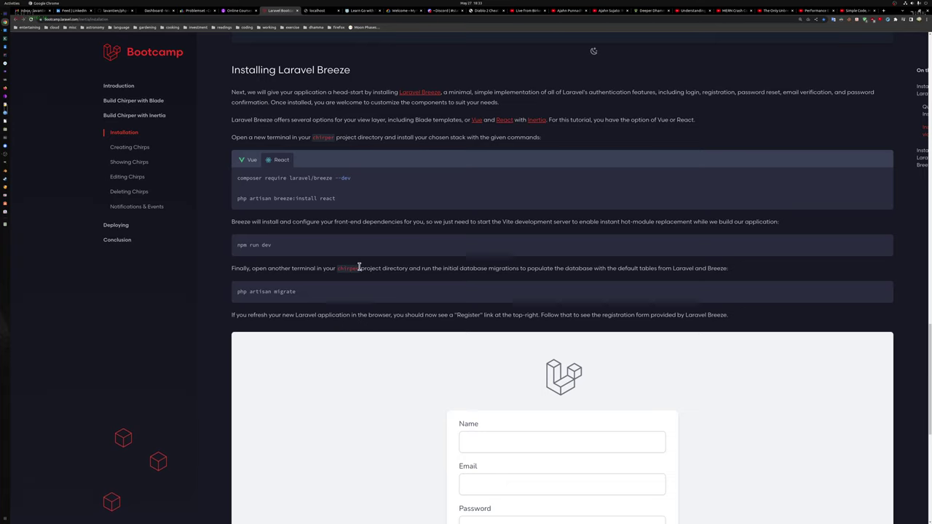
{"action": "left_click", "coordinate": [326, 12]}
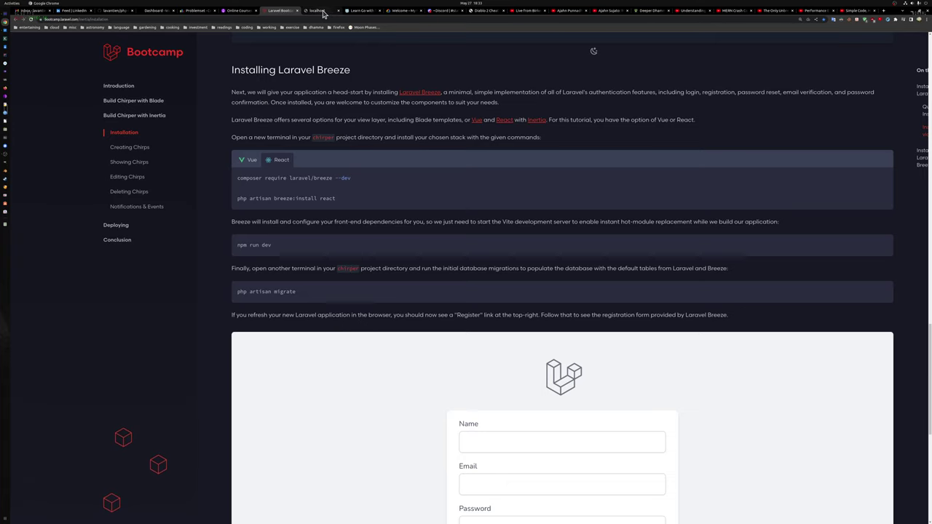
{"action": "left_click", "coordinate": [198, 19]}
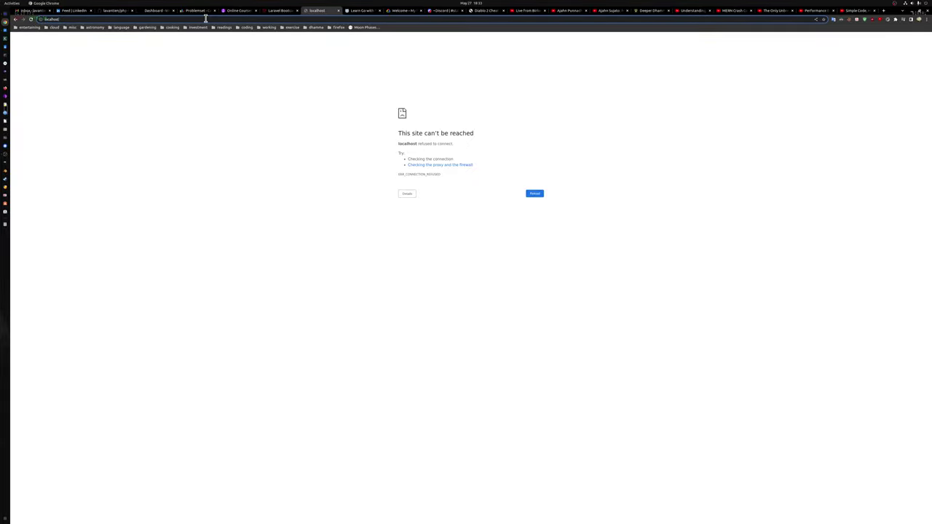
{"action": "type", "text": ":8080"}
{"action": "key", "text": "Return"}
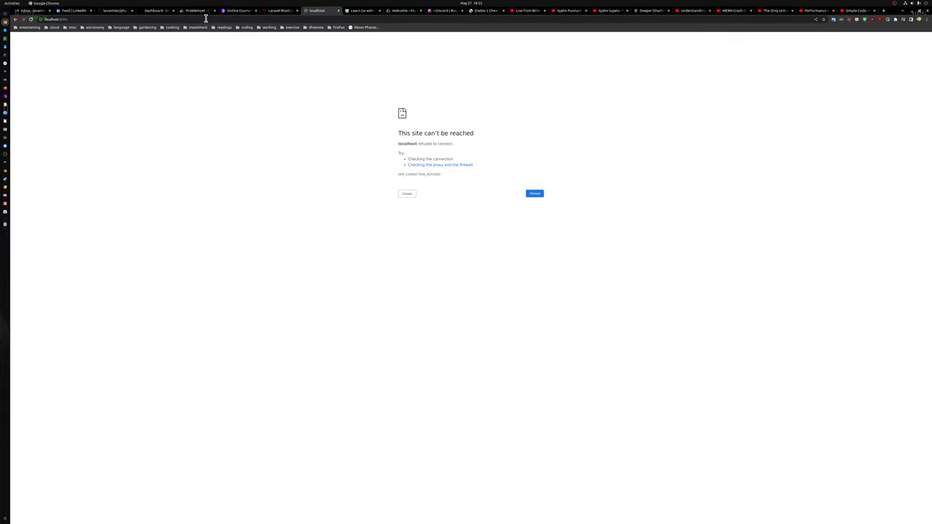
{"action": "left_click", "coordinate": [63, 19]}
{"action": "left_click", "coordinate": [63, 20]}
{"action": "key", "text": "BackSpace"}
{"action": "key", "text": "BackSpace"}
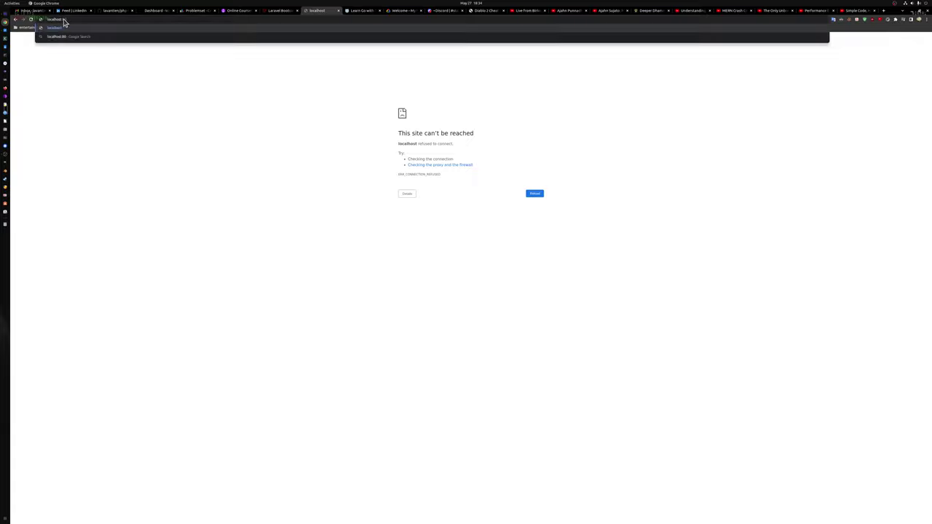
{"action": "type", "text": "00"}
{"action": "key", "text": "Return"}
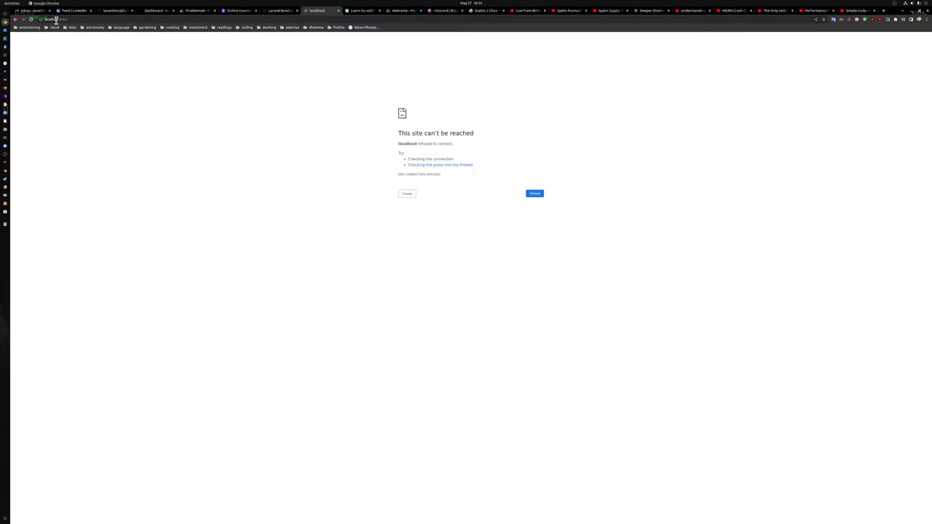
{"action": "left_click", "coordinate": [84, 19]}
{"action": "type", "text": "localhost"}
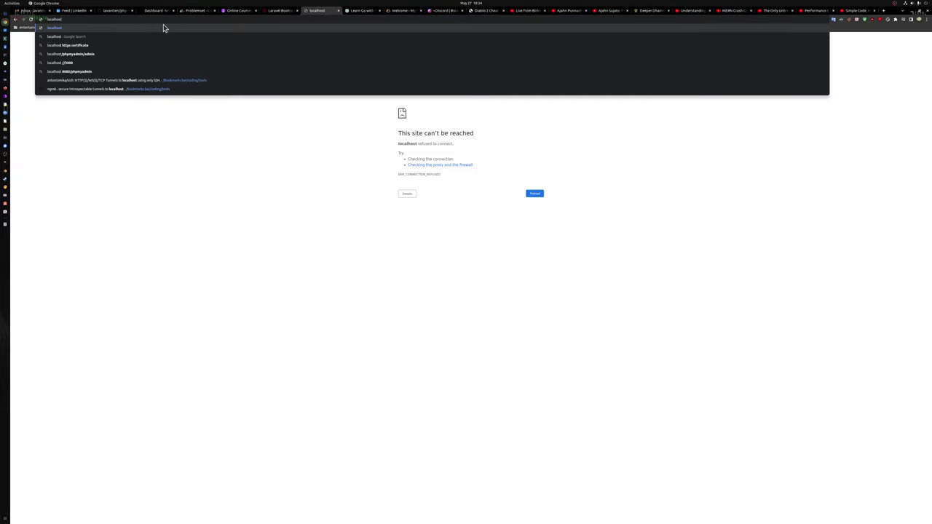
{"action": "key", "text": "Return"}
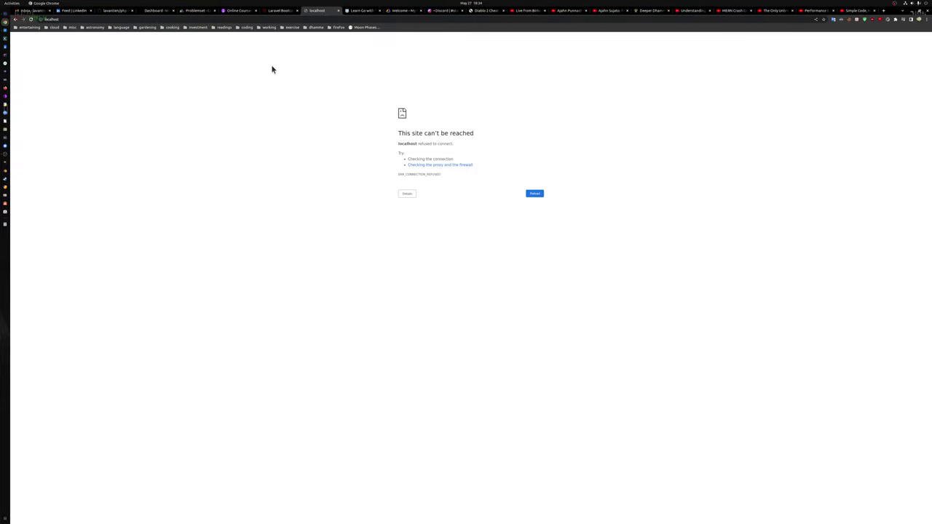
{"action": "left_click", "coordinate": [279, 11]}
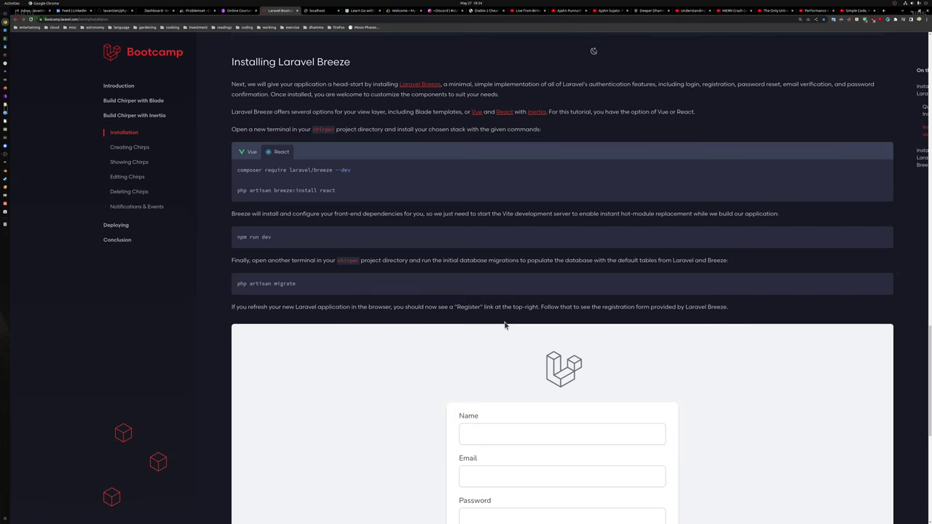
{"action": "scroll", "coordinate": [505, 326], "scroll_direction": "down", "scroll_amount": 1}
{"action": "scroll", "coordinate": [505, 326], "scroll_direction": "down", "scroll_amount": 4}
{"action": "scroll", "coordinate": [504, 326], "scroll_direction": "down", "scroll_amount": 3}
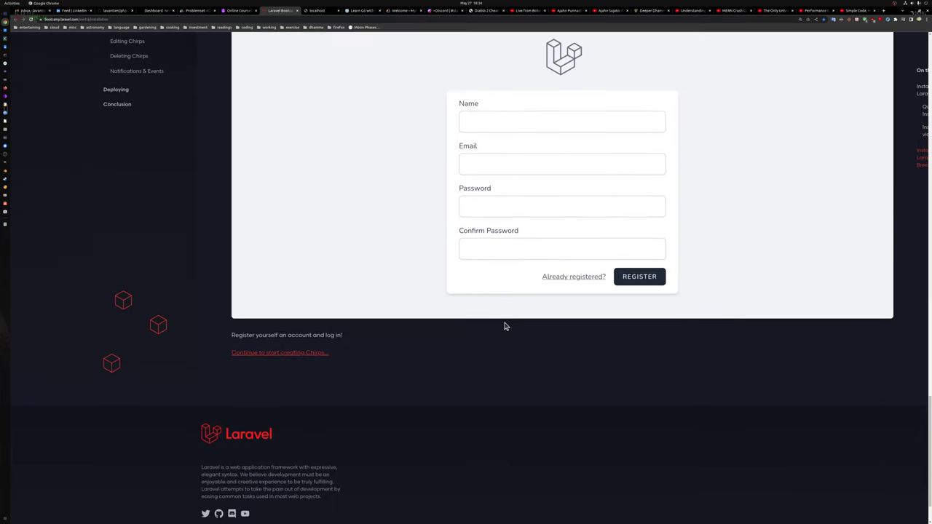
{"action": "scroll", "coordinate": [505, 325], "scroll_direction": "up", "scroll_amount": 1}
{"action": "scroll", "coordinate": [504, 326], "scroll_direction": "up", "scroll_amount": 1}
{"action": "scroll", "coordinate": [505, 325], "scroll_direction": "up", "scroll_amount": 3}
{"action": "key", "text": "alt+Tab"}
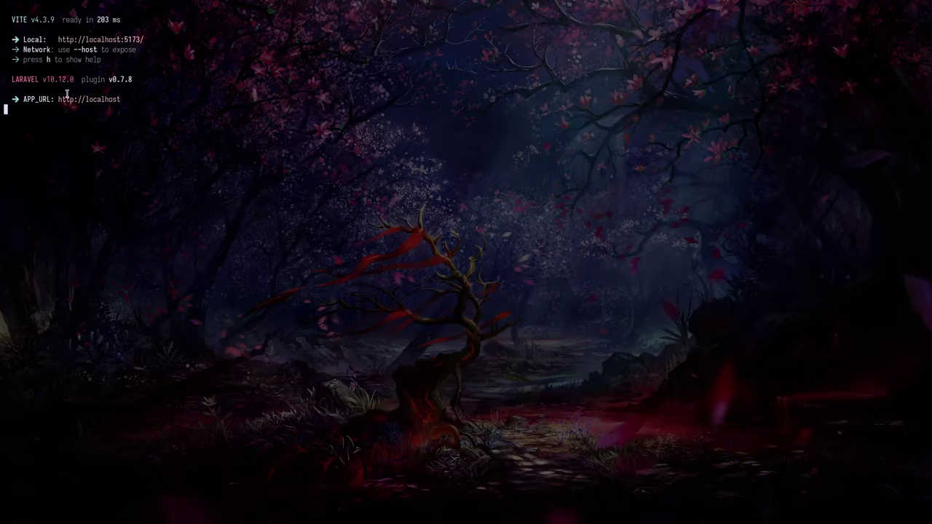
{"action": "key", "text": "alt+Tab"}
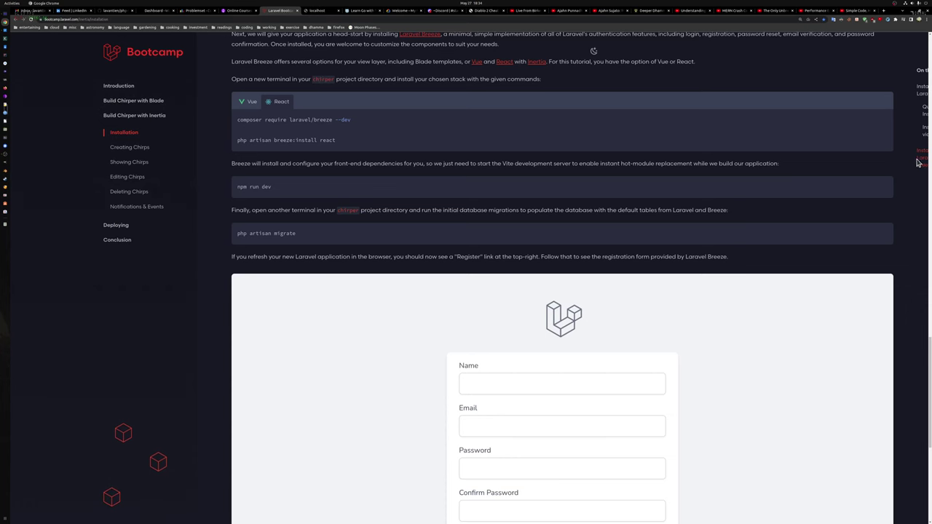
{"action": "key", "text": "alt+Tab"}
{"action": "key", "text": "alt+Tab"}
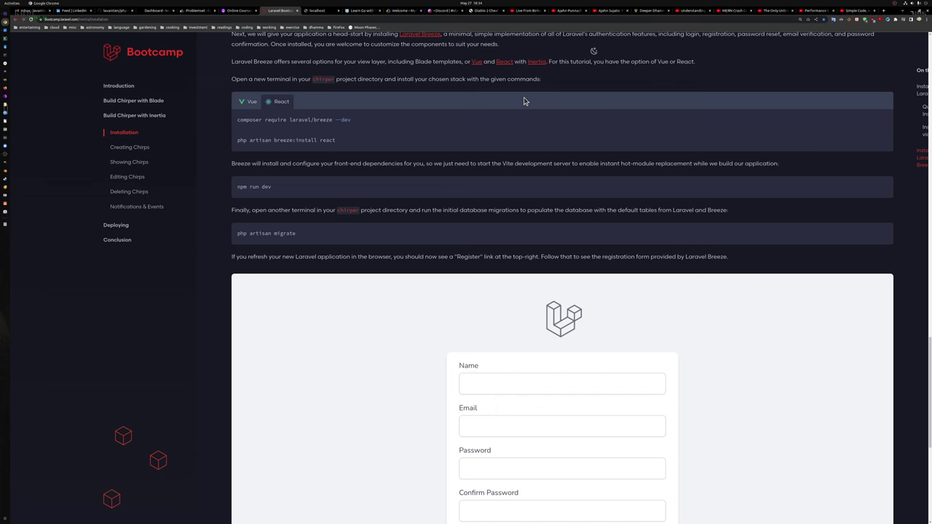
- Search the web for 'laravel breeze app url not working' in a new tab
{"action": "key", "text": "ctrl+t"}
{"action": "type", "text": "lara"}
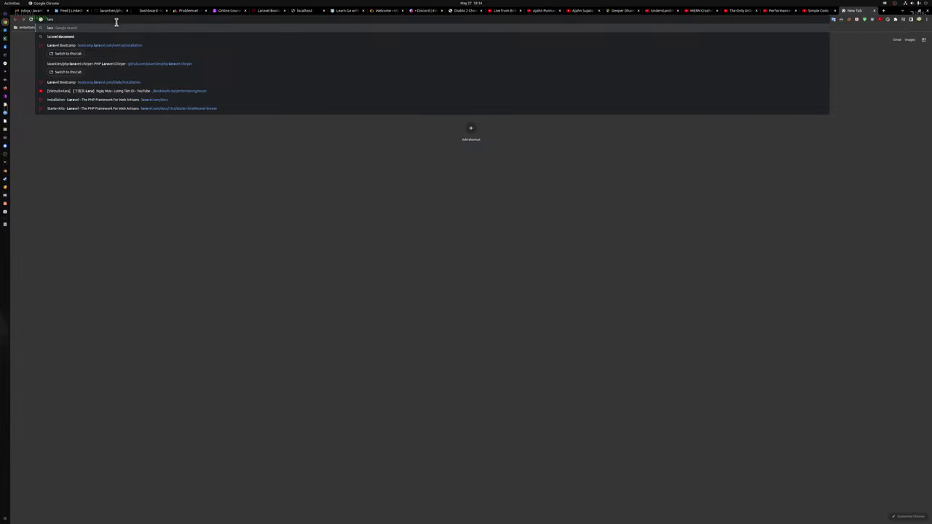
{"action": "type", "text": "ve"}
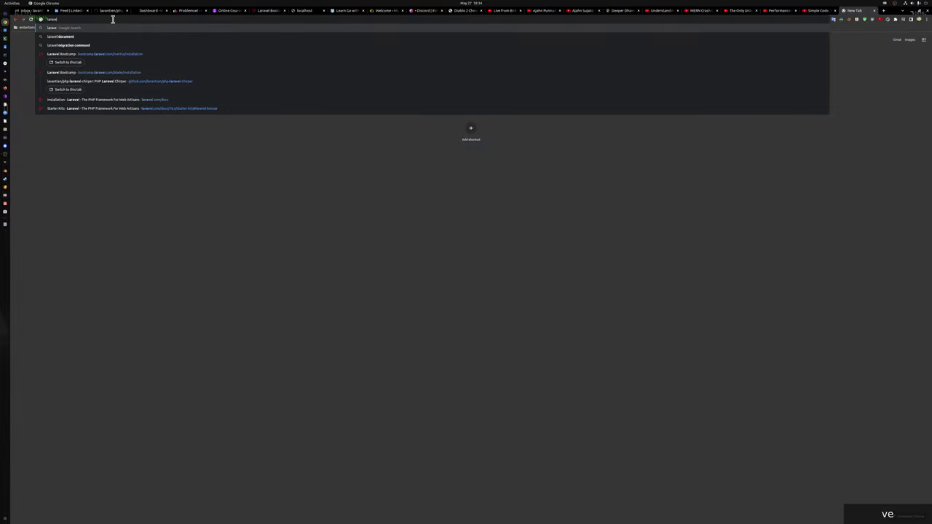
{"action": "type", "text": "l "}
{"action": "type", "text": "b"}
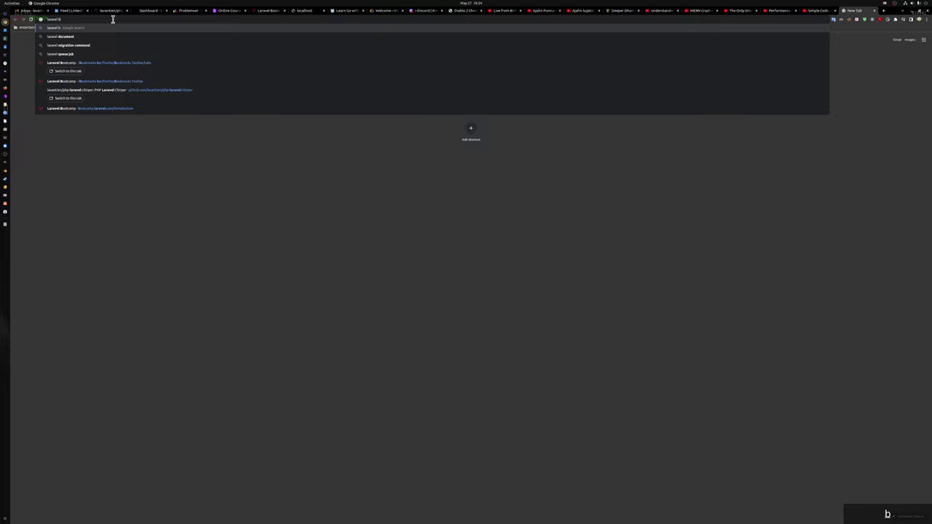
{"action": "type", "text": "reeze"}
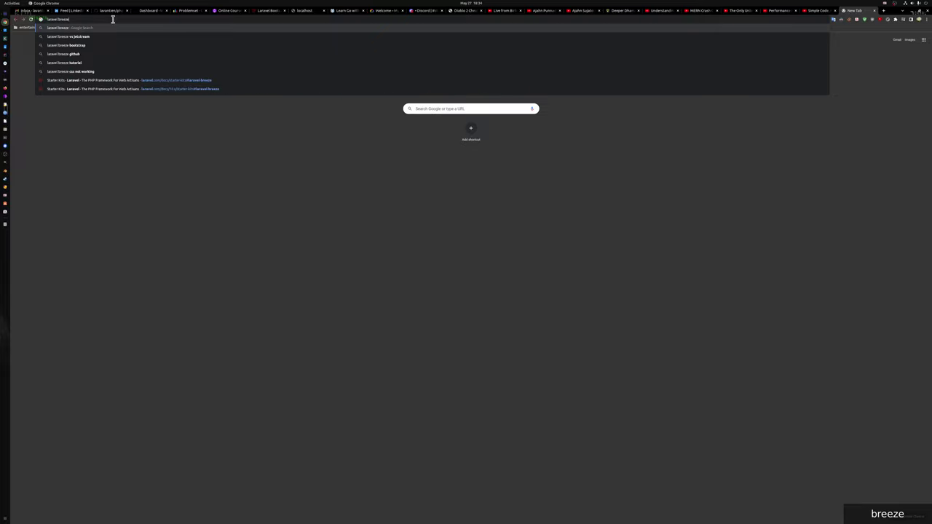
{"action": "type", "text": " app"}
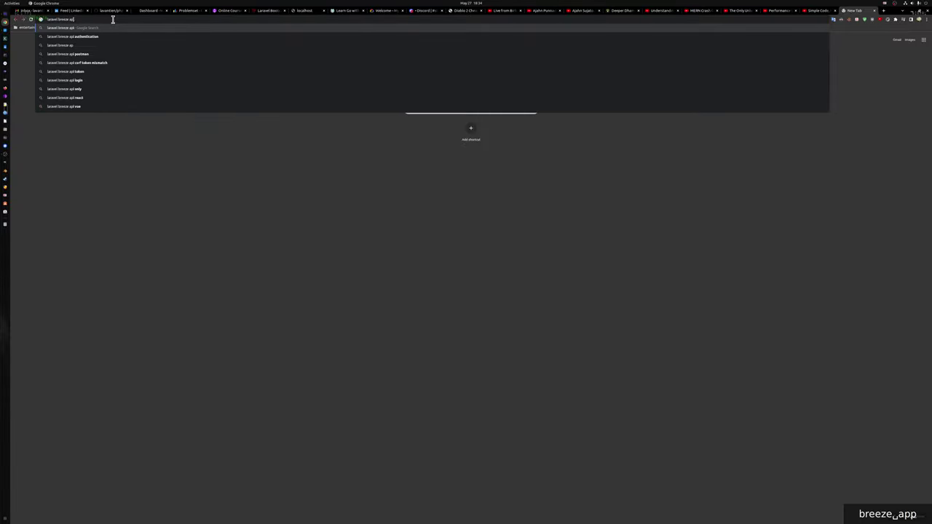
{"action": "type", "text": " url no"}
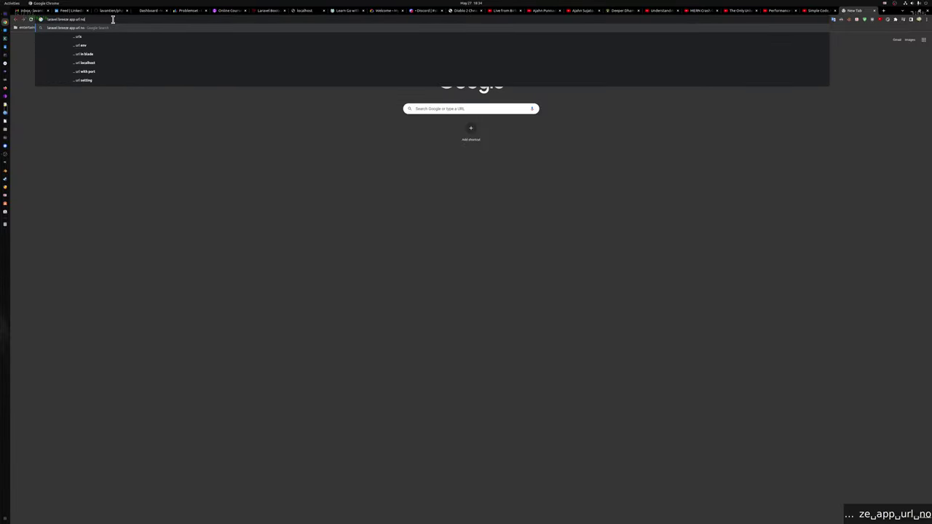
{"action": "type", "text": "t working"}
{"action": "key", "text": "Return"}
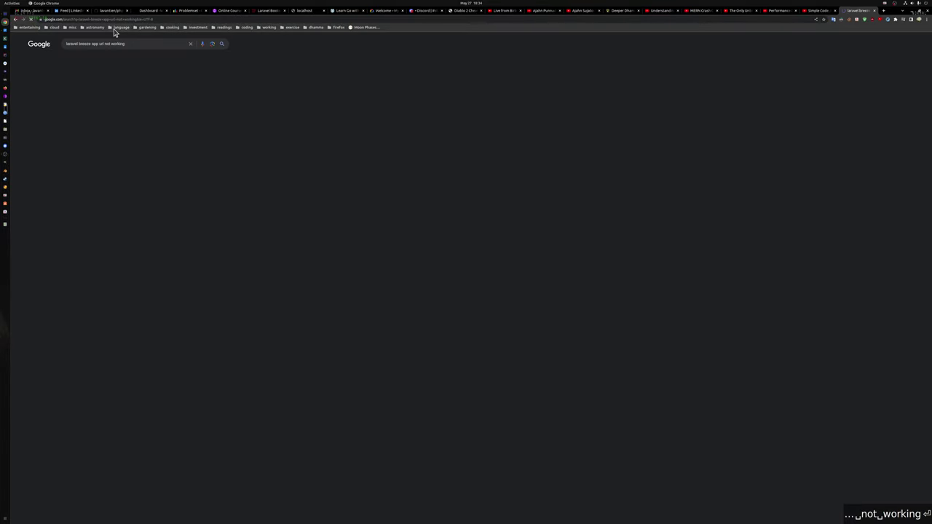
- Read the Stack Overflow answers about APP_URL, then return to the Bootcamp tab
{"action": "left_click", "coordinate": [225, 109]}
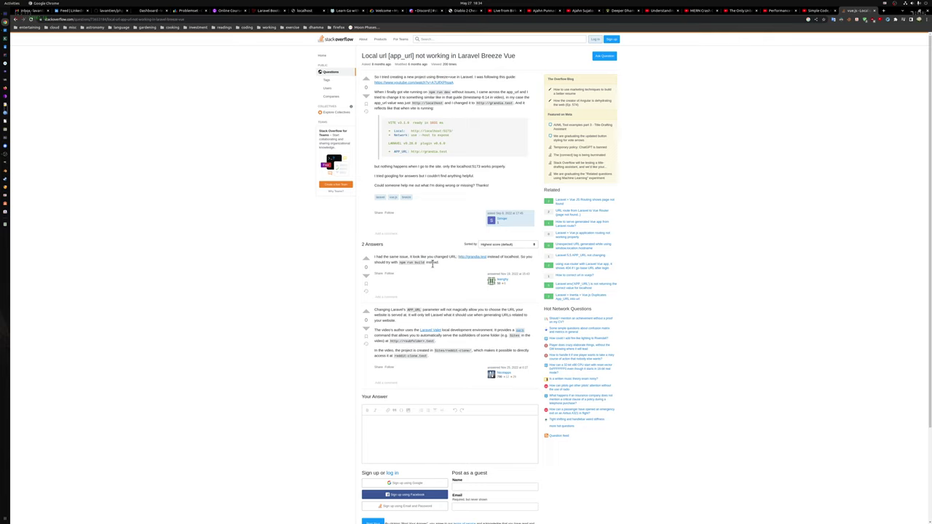
{"action": "double_click", "coordinate": [412, 311]}
{"action": "triple_click", "coordinate": [444, 323]}
{"action": "triple_click", "coordinate": [385, 331]}
{"action": "left_click", "coordinate": [459, 350]}
{"action": "left_click", "coordinate": [304, 10]}
{"action": "left_click", "coordinate": [266, 11]}
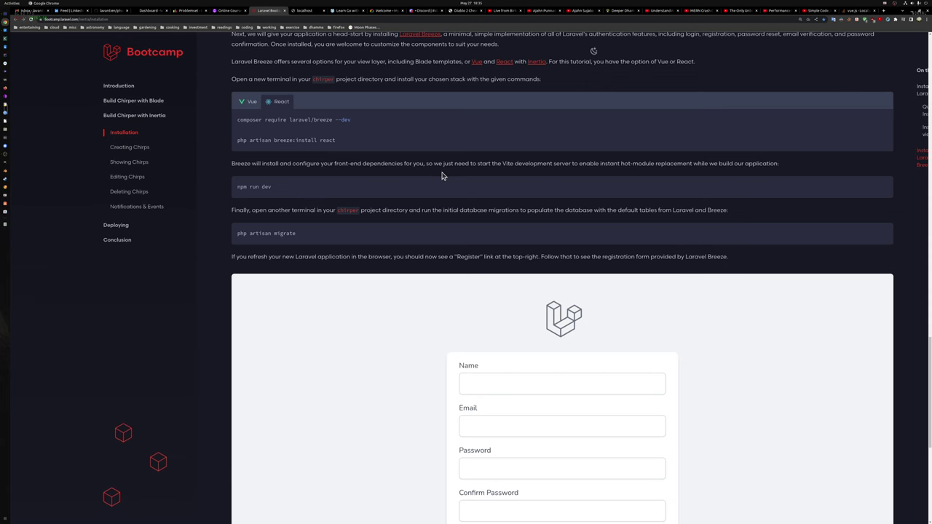
- Reread the Bootcamp Breeze install commands, then split the terminal into a new php-laravel-chirper pane
{"action": "key", "text": "k"}
{"action": "key", "text": "k"}
{"action": "key", "text": "k"}
{"action": "key", "text": "k"}
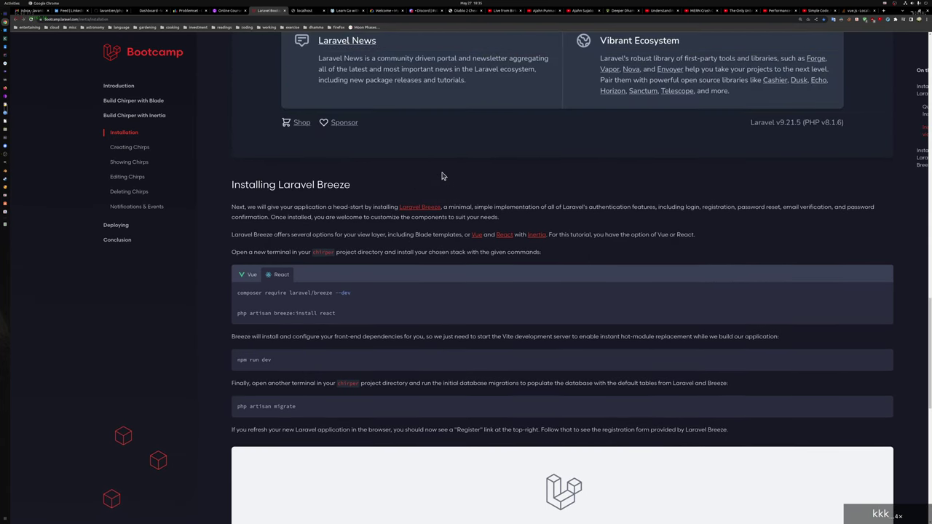
{"action": "key", "text": "k"}
{"action": "key", "text": "j"}
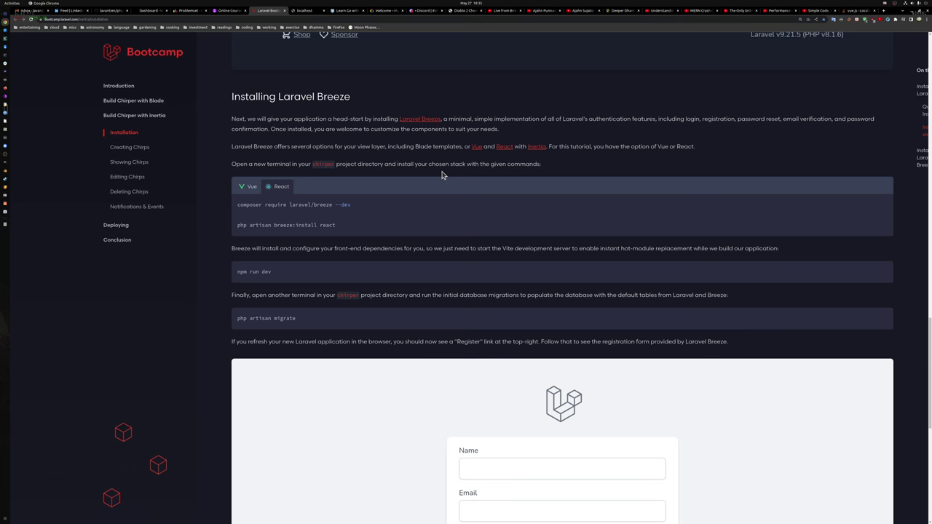
{"action": "key", "text": "j"}
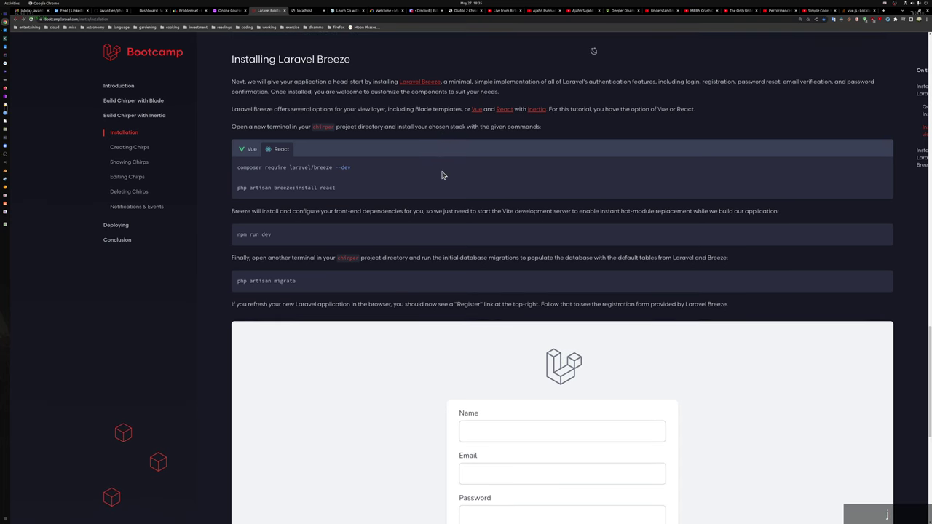
{"action": "key", "text": "super+1"}
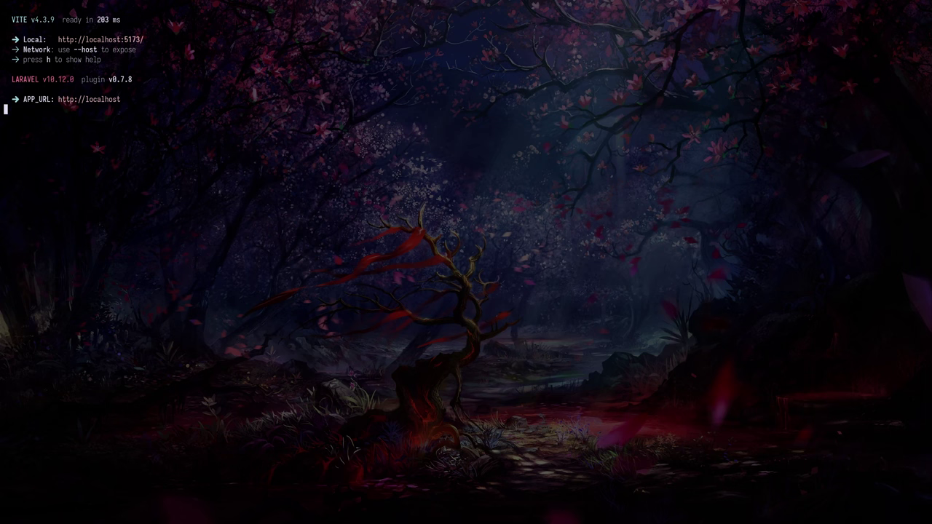
{"action": "key", "text": "ctrl+alt+quotedbl"}
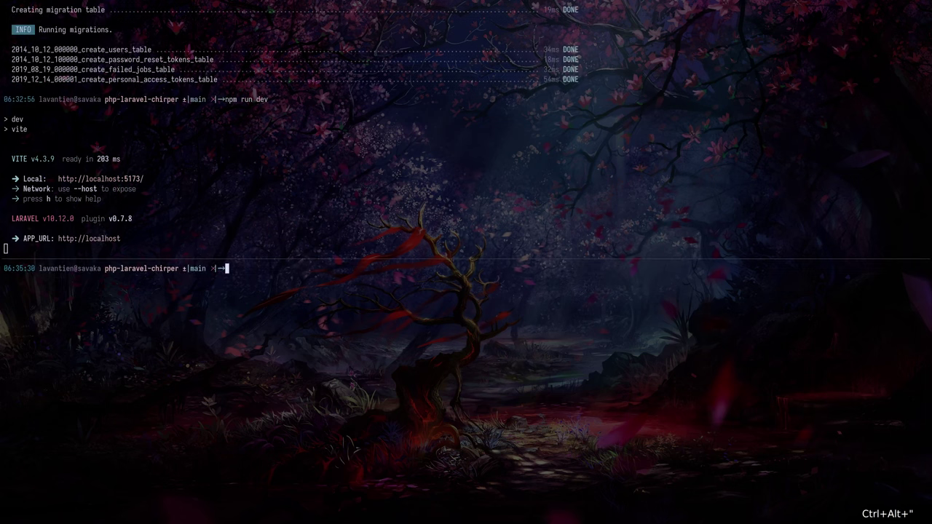
- Copy 'php artisan migrate' from Bootcamp and run it in the new pane, getting 'Nothing to migrate'
{"action": "key", "text": "super+2"}
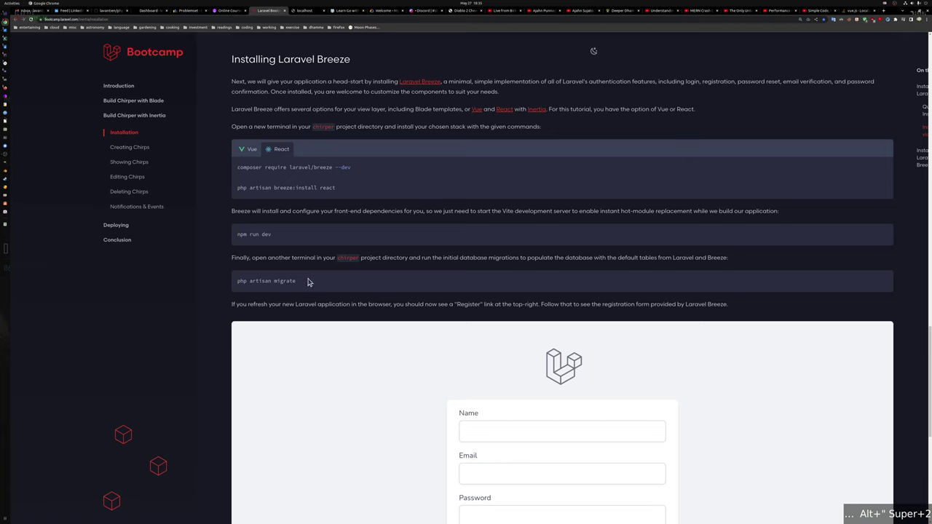
{"action": "left_click_drag", "start_coordinate": [309, 283], "coordinate": [236, 283]}
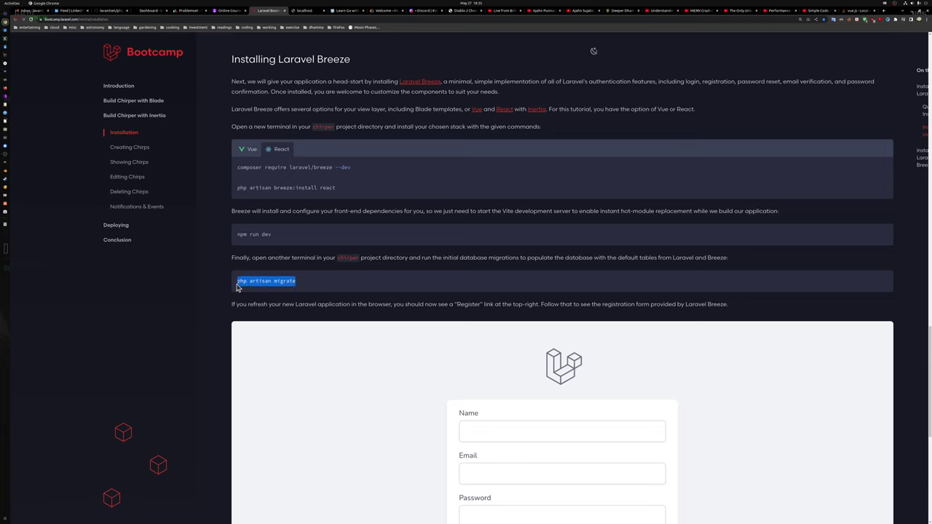
{"action": "left_click", "coordinate": [291, 244]}
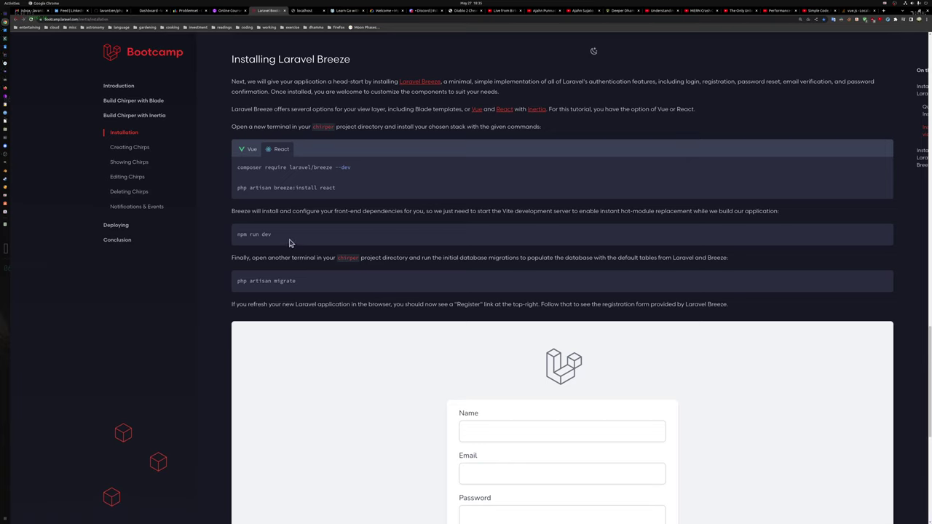
{"action": "triple_click", "coordinate": [289, 243]}
{"action": "left_click", "coordinate": [305, 236]}
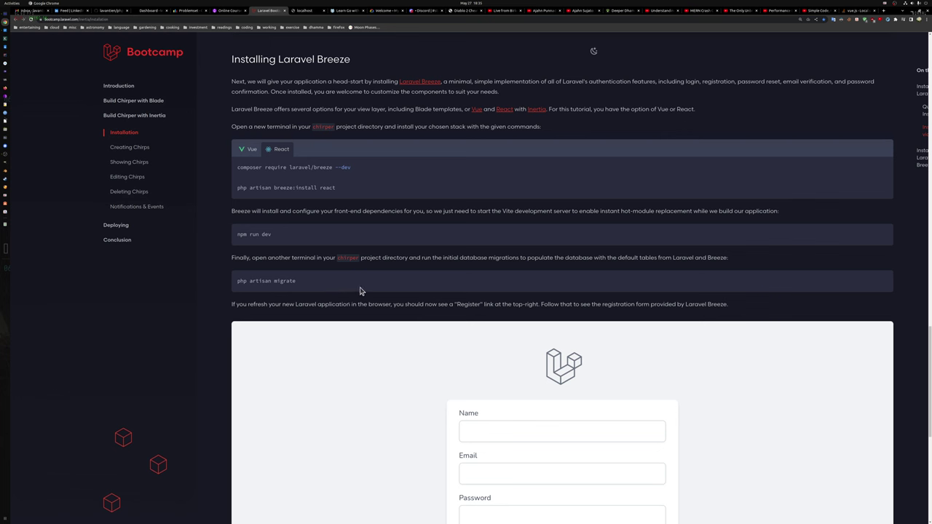
{"action": "left_click_drag", "start_coordinate": [310, 283], "coordinate": [208, 285]}
{"action": "key", "text": "ctrl+c"}
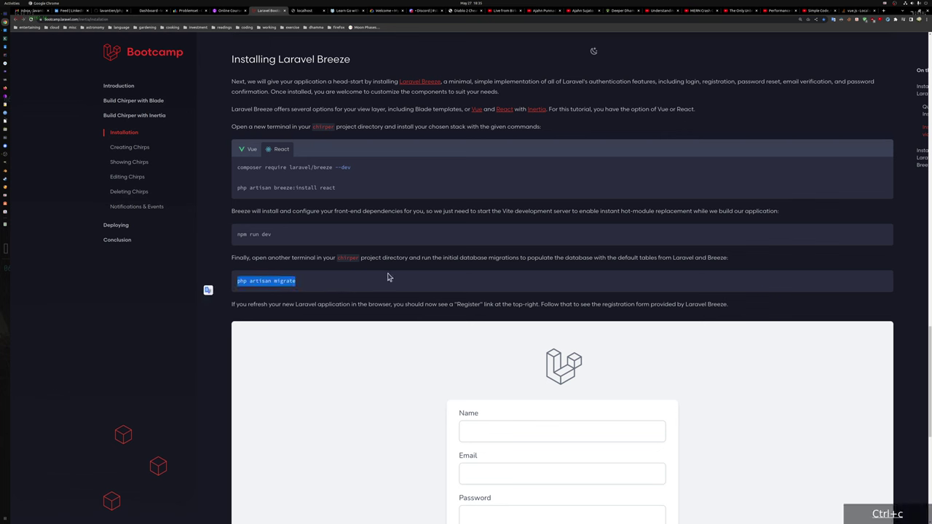
{"action": "key", "text": "super+1"}
{"action": "key", "text": "ctrl+v"}
{"action": "key", "text": "Return"}
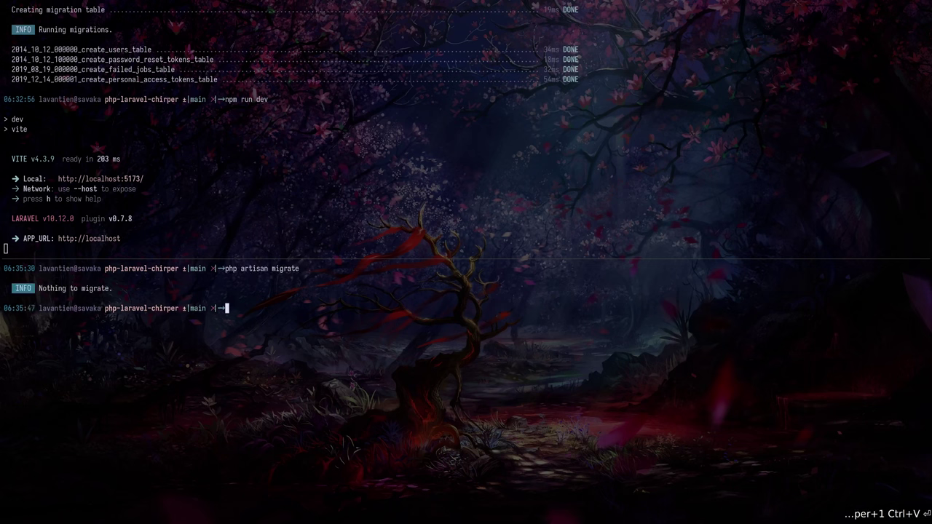
{"action": "key", "text": "alt+Tab"}
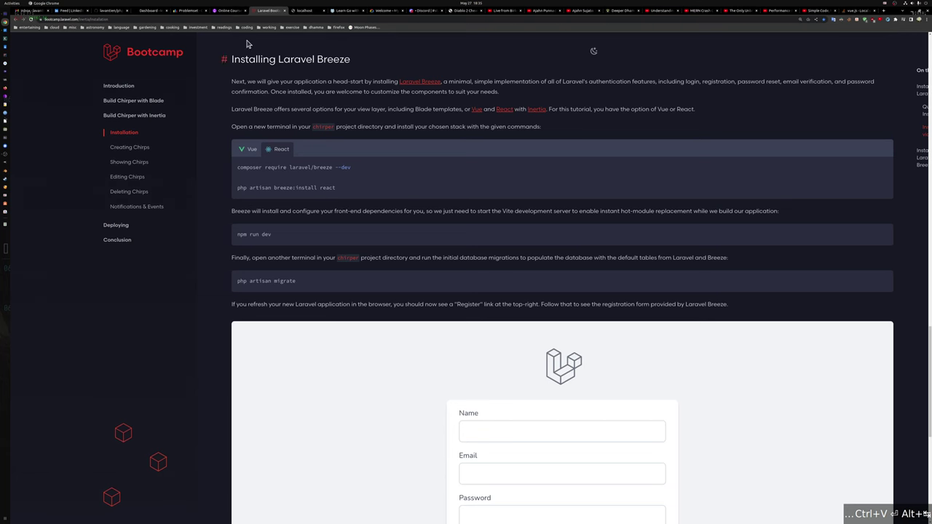
- Reload the localhost tab and compare it with Bootcamp; the app still won't load
{"action": "left_click", "coordinate": [295, 13]}
{"action": "key", "text": "ctrl+r"}
{"action": "key", "text": "ctrl+r"}
{"action": "key", "text": "ctrl+r"}
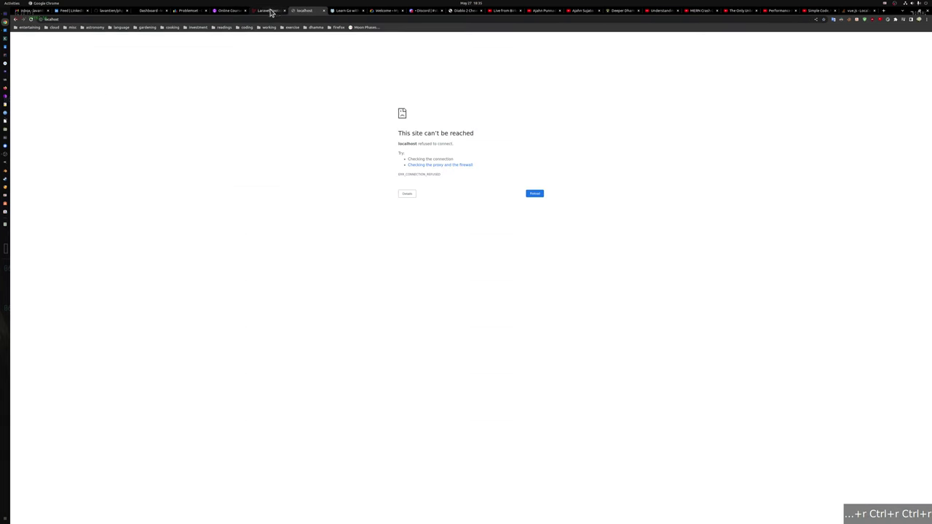
{"action": "left_click", "coordinate": [271, 12]}
{"action": "left_click", "coordinate": [309, 12]}
{"action": "left_click", "coordinate": [323, 11]}
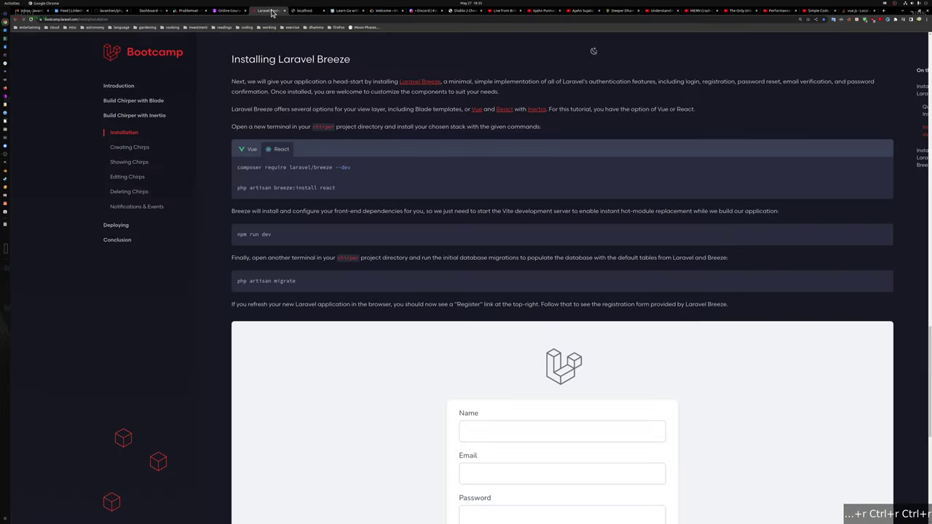
{"action": "key", "text": "alt+Tab"}
{"action": "key", "text": "alt+Tab"}
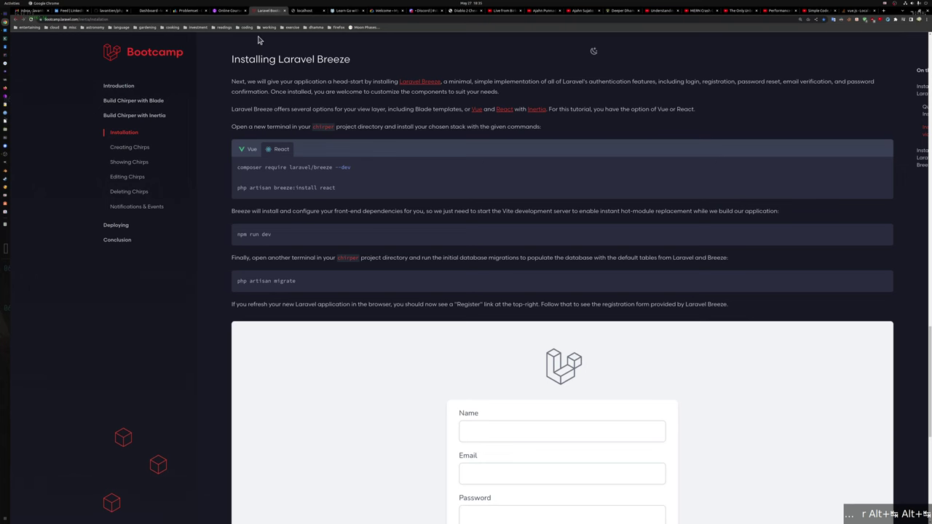
- Change the localhost tab's address to localhost:5173 and load it
{"action": "left_click", "coordinate": [309, 12]}
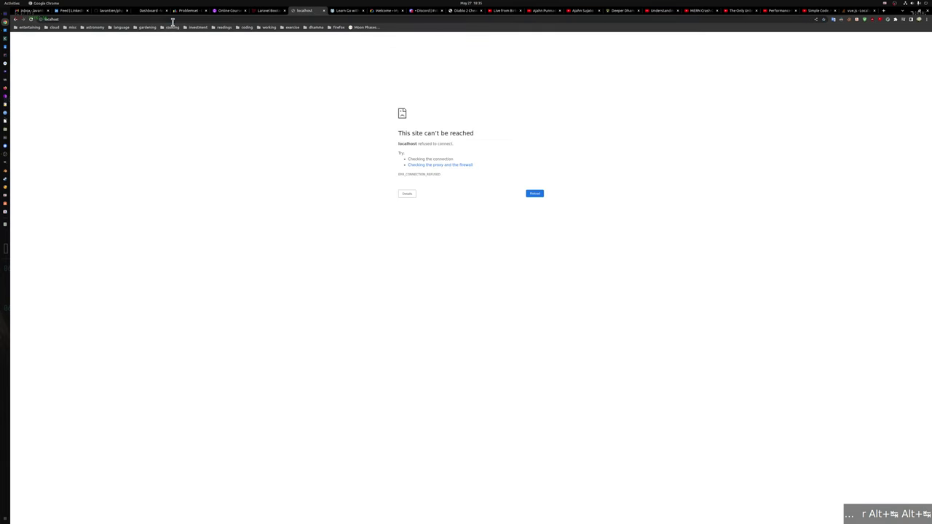
{"action": "left_click", "coordinate": [172, 19]}
{"action": "key", "text": "Right"}
{"action": "type", "text": ":5"}
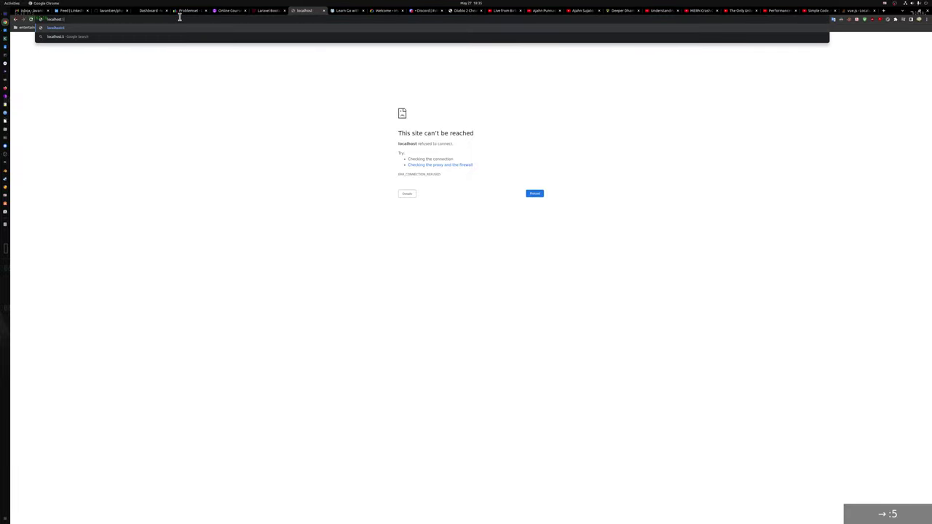
{"action": "type", "text": "1"}
{"action": "type", "text": "73"}
{"action": "key", "text": "Return"}
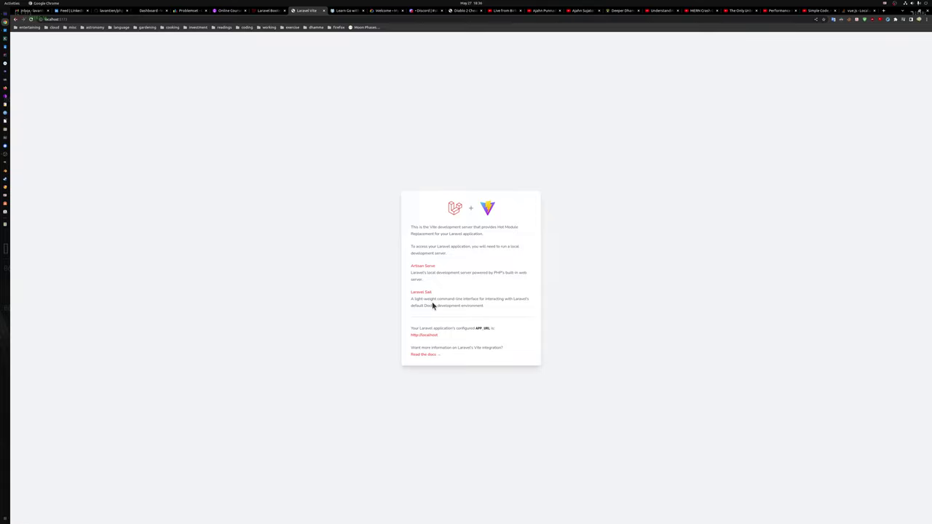
- Search Google for the selected APP_URL sentence and open the Stack Overflow question
{"action": "left_click_drag", "start_coordinate": [445, 337], "coordinate": [395, 325]}
{"action": "right_click", "coordinate": [422, 327]}
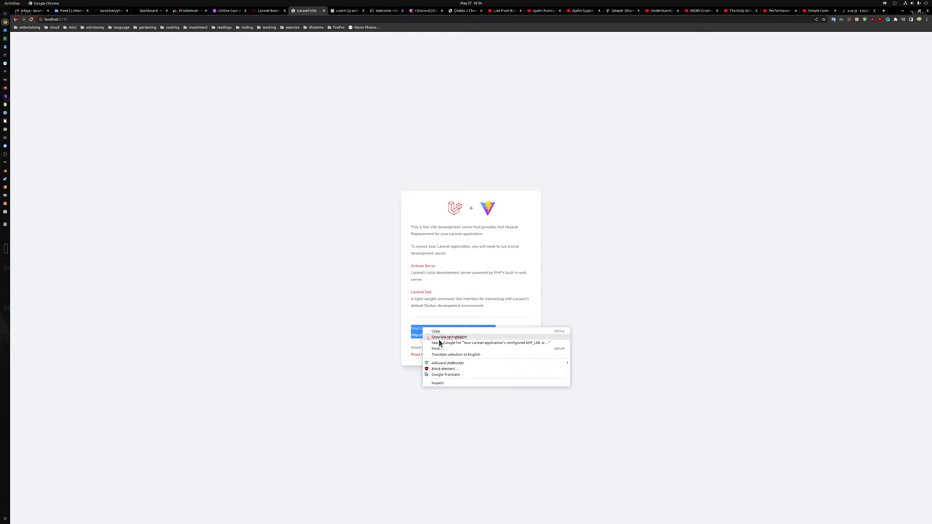
{"action": "left_click", "coordinate": [440, 343]}
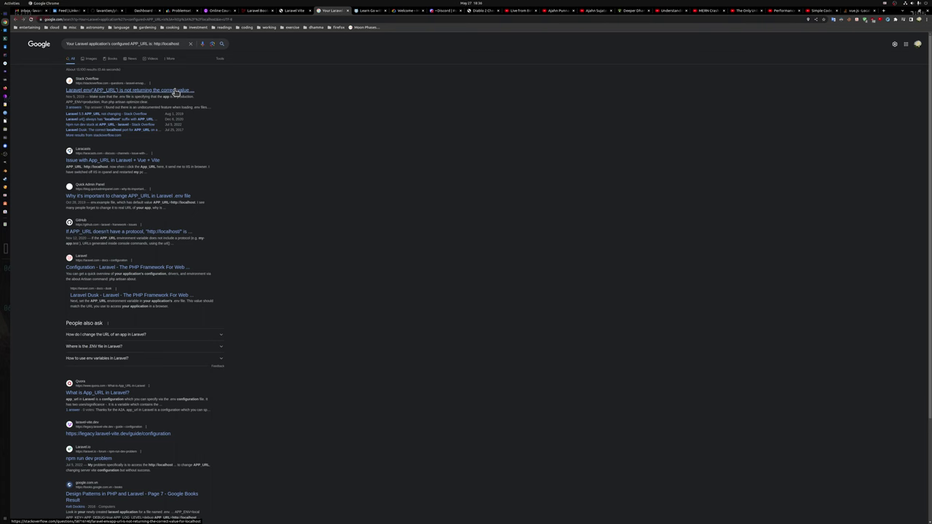
{"action": "left_click", "coordinate": [175, 90]}
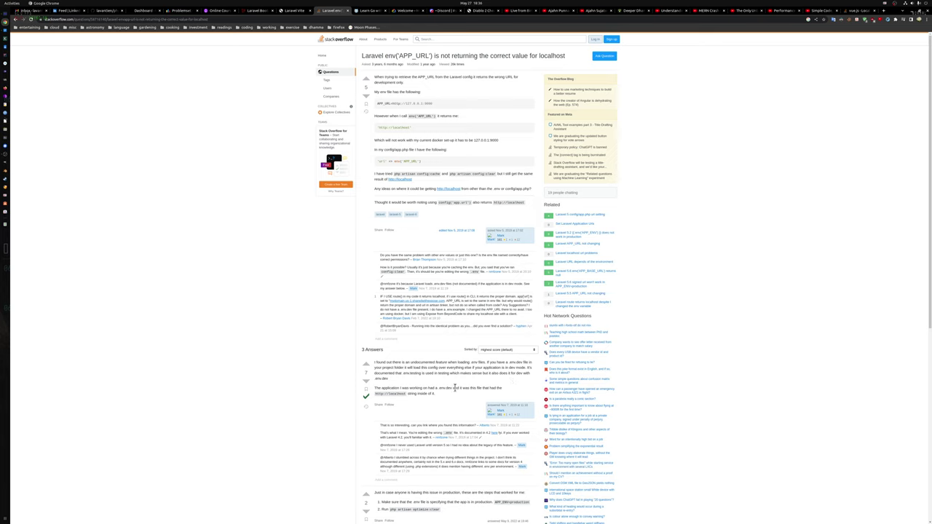
- Switch the Stack Overflow page to dark mode with the Dark Reader extension
{"action": "left_click", "coordinate": [842, 20]}
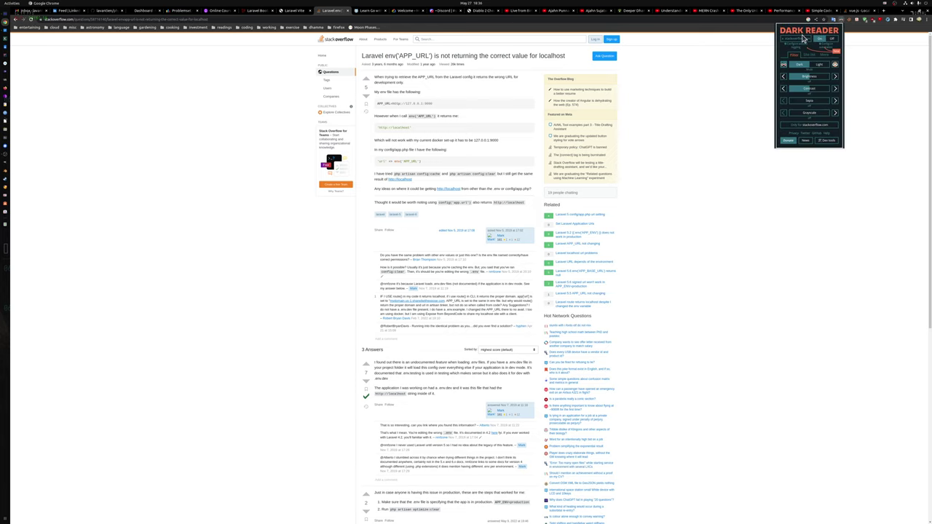
{"action": "left_click", "coordinate": [796, 41]}
{"action": "left_click", "coordinate": [658, 111]}
- Close the Stack Overflow tab, exit the extra shell, and stop the npm dev server
{"action": "key", "text": "ctrl+w"}
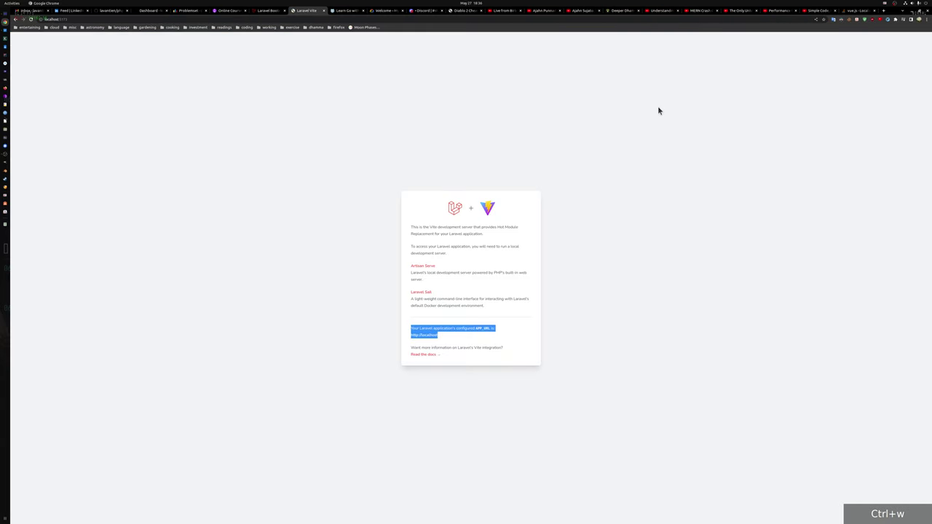
{"action": "key", "text": "alt+Tab"}
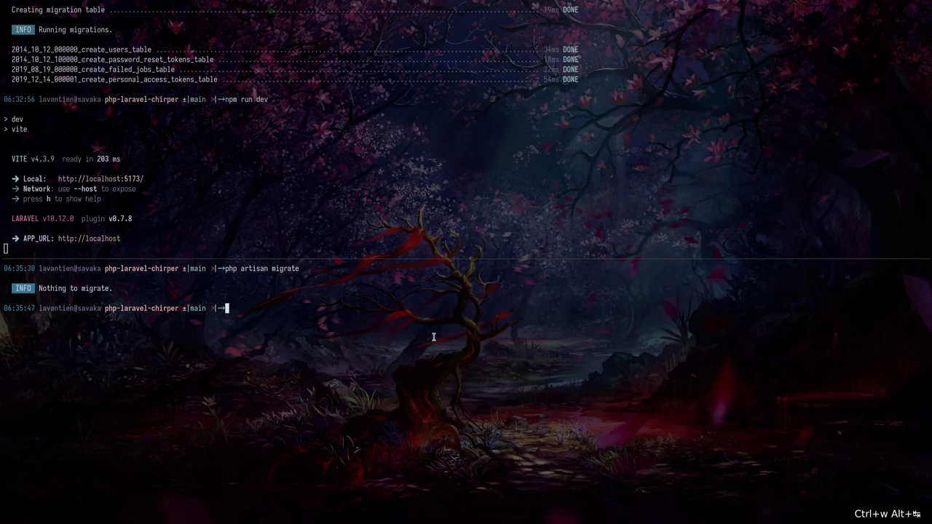
{"action": "type", "text": "exit"}
{"action": "key", "text": "Return"}
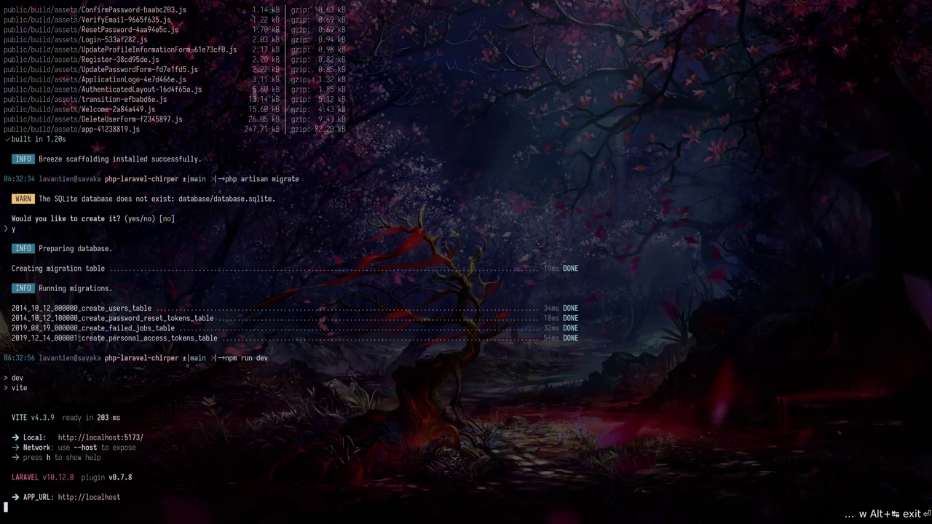
{"action": "key", "text": "ctrl+c"}
- Launch Neovim on the project with 'n .' and try finding .env in the file finder
{"action": "type", "text": "n ."}
{"action": "key", "text": "Return"}
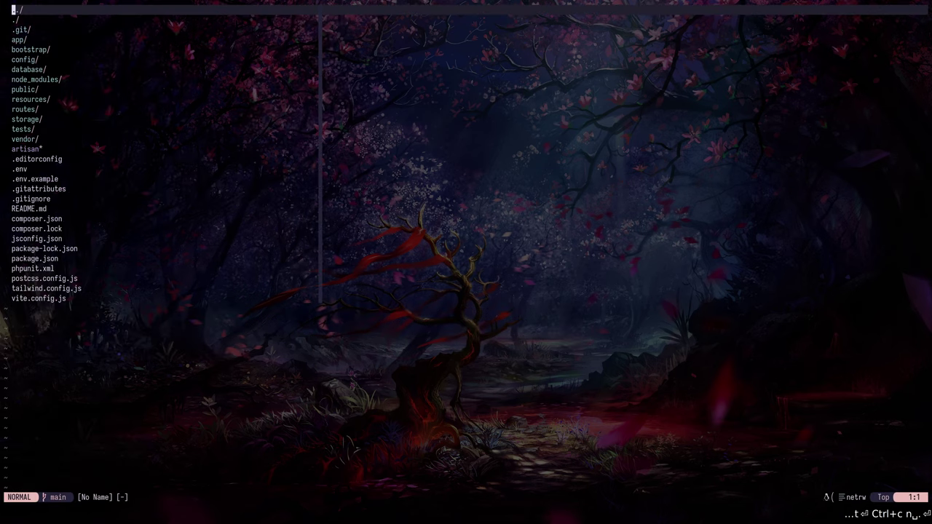
{"action": "key", "text": "ctrl+slash"}
{"action": "key", "text": "BackSpace"}
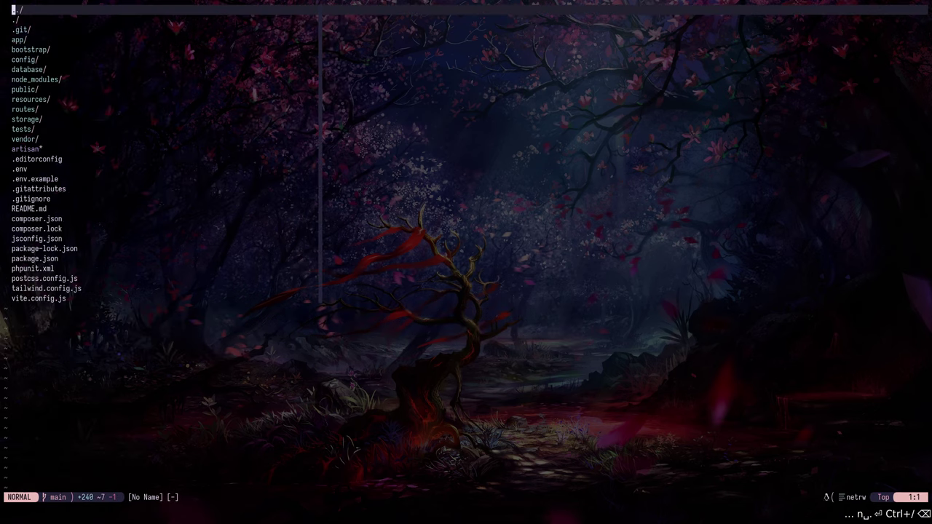
{"action": "key", "text": "ctrl+p"}
{"action": "type", "text": ".env"}
{"action": "key", "text": "BackSpace"}
{"action": "key", "text": "BackSpace"}
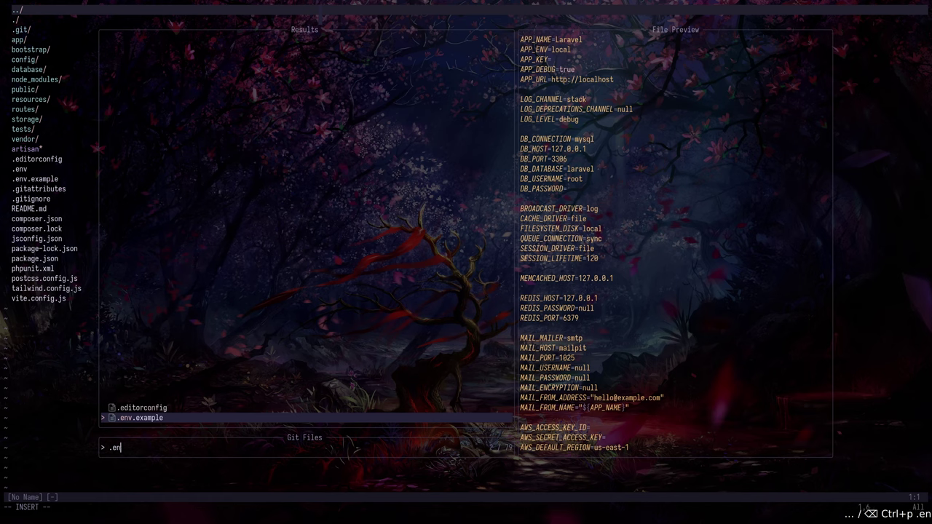
{"action": "key", "text": "BackSpace"}
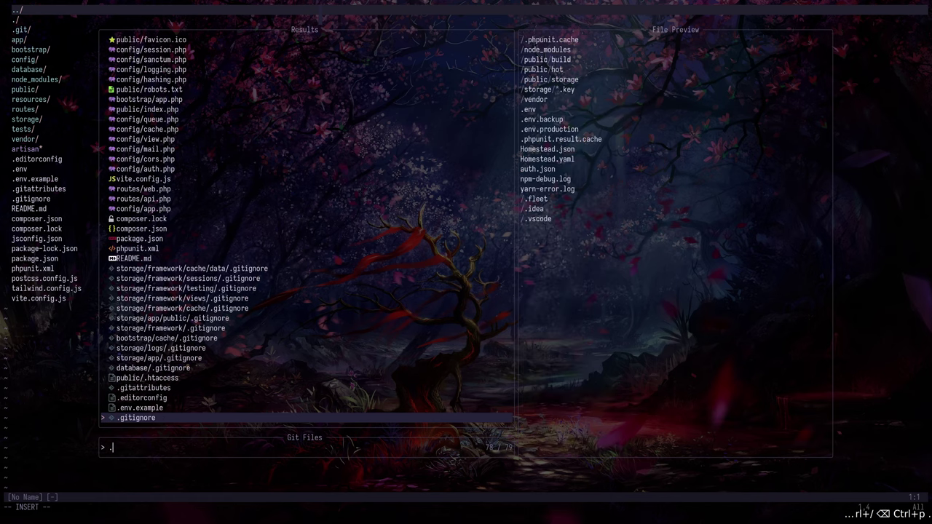
{"action": "type", "text": "en"}
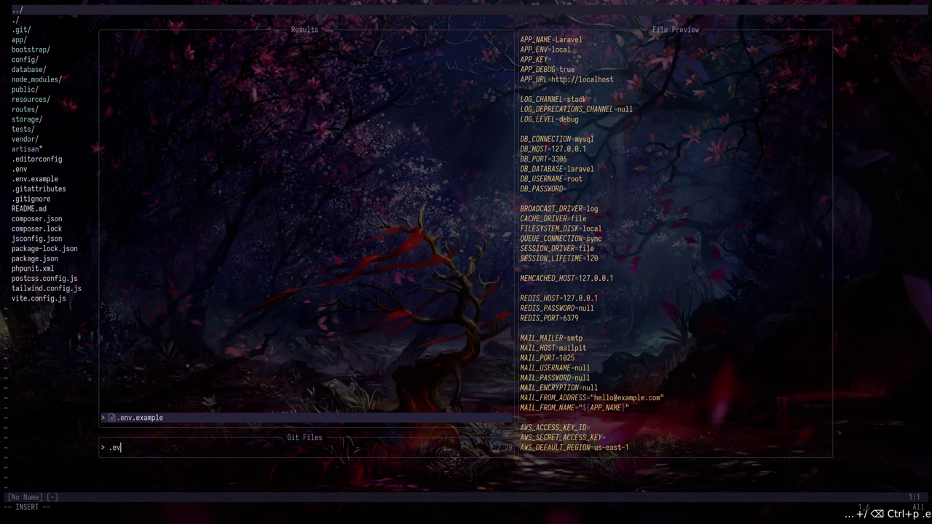
{"action": "type", "text": "v"}
{"action": "key", "text": "ctrl+n"}
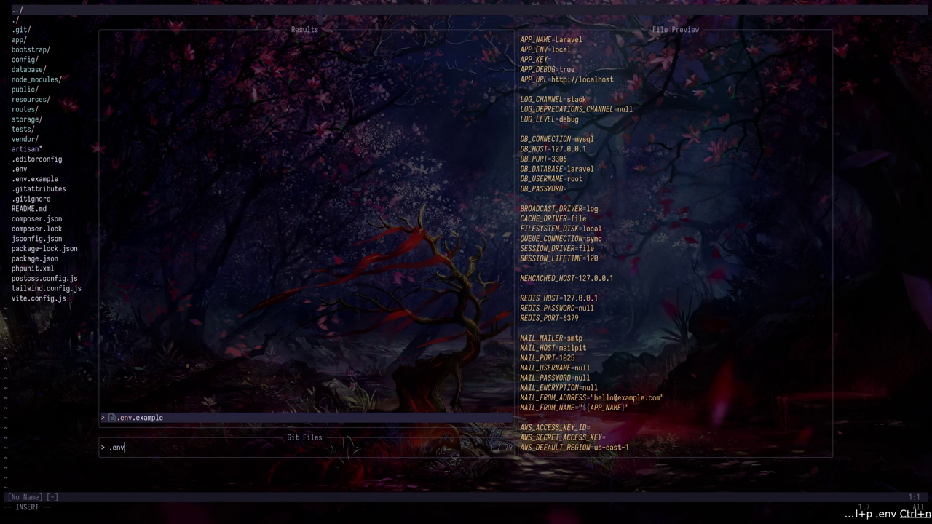
{"action": "key", "text": "ctrl+n"}
{"action": "key", "text": "Escape"}
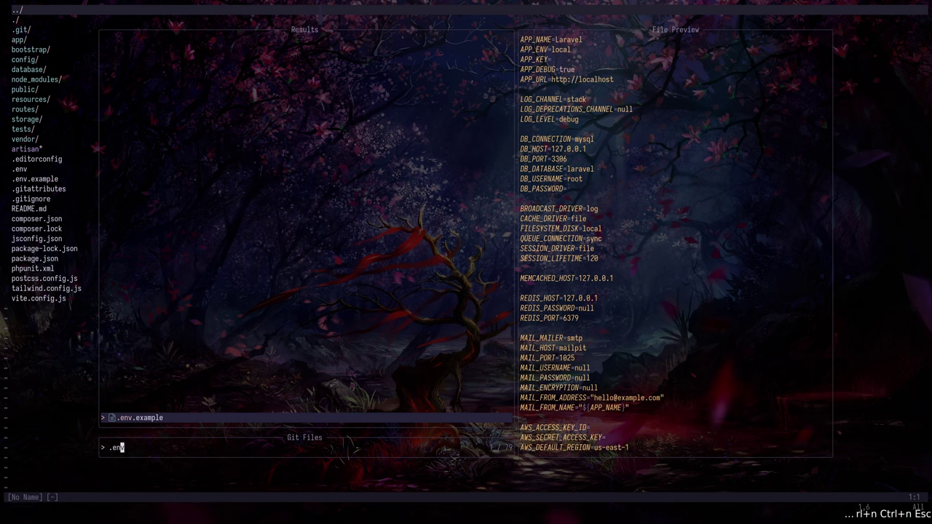
{"action": "key", "text": "Escape"}
- Open the .env file from the netrw project listing
{"action": "key", "text": "j"}
{"action": "key", "text": "j"}
{"action": "key", "text": "j"}
{"action": "key", "text": "j"}
{"action": "key", "text": "j"}
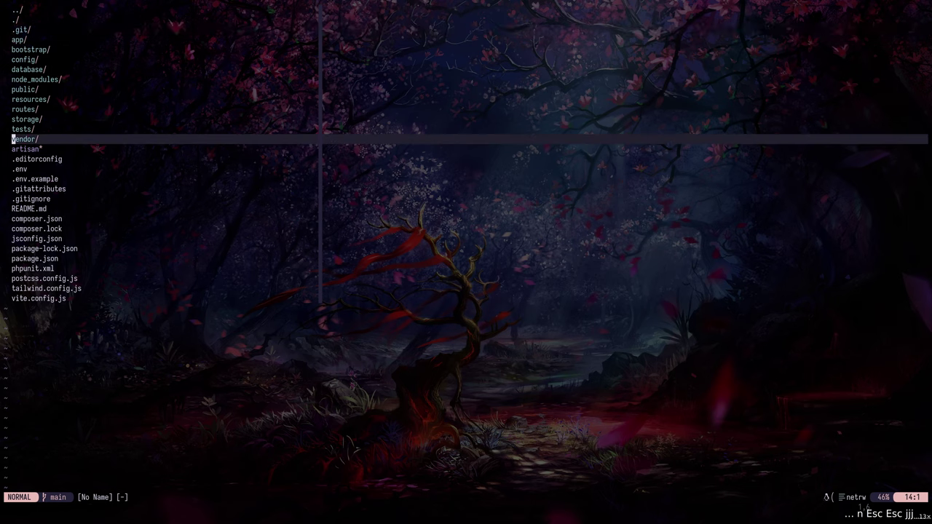
- Move the cursor to the APP_URL line on line 5 of .env
{"action": "key", "text": "j"}
{"action": "key", "text": "j"}
{"action": "key", "text": "j"}
{"action": "key", "text": "Return"}
{"action": "key", "text": "j"}
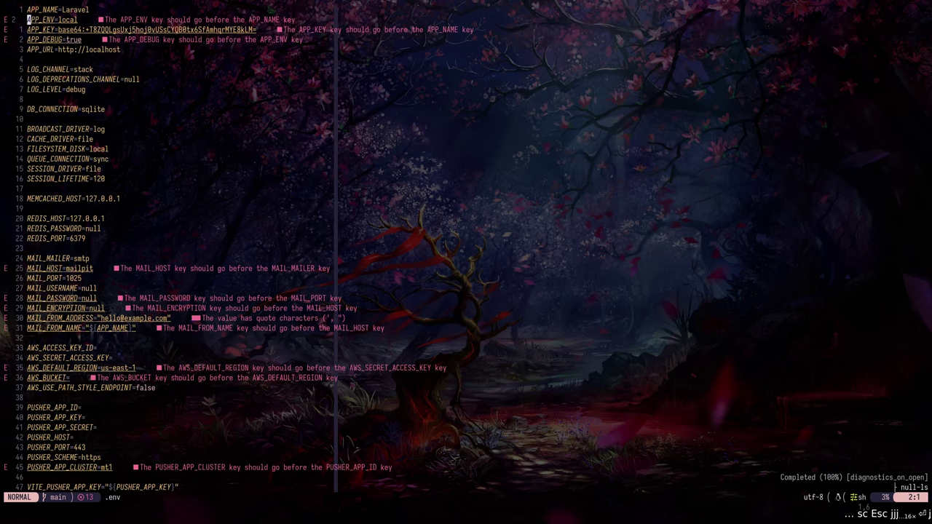
{"action": "key", "text": "j"}
{"action": "key", "text": "k"}
{"action": "key", "text": "k"}
{"action": "key", "text": "j"}
{"action": "key", "text": "k"}
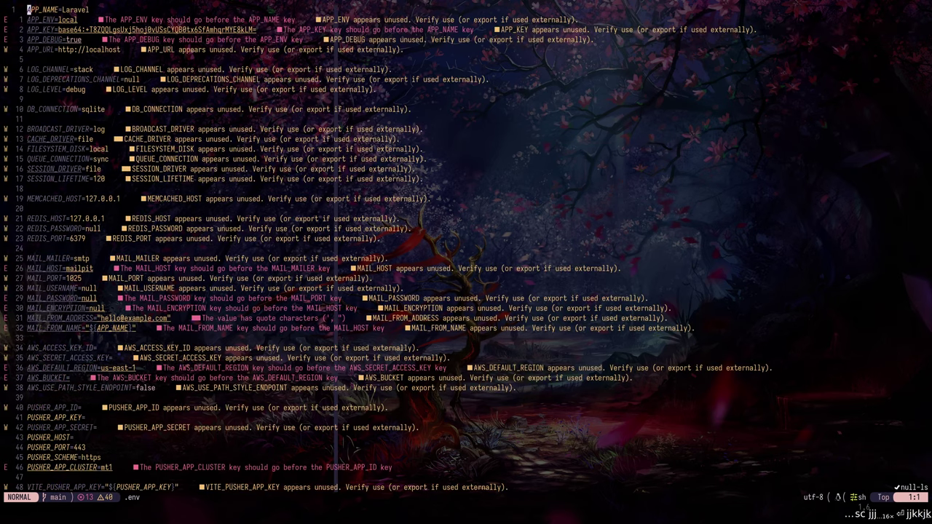
{"action": "key", "text": "k"}
{"action": "key", "text": "j"}
{"action": "key", "text": "k"}
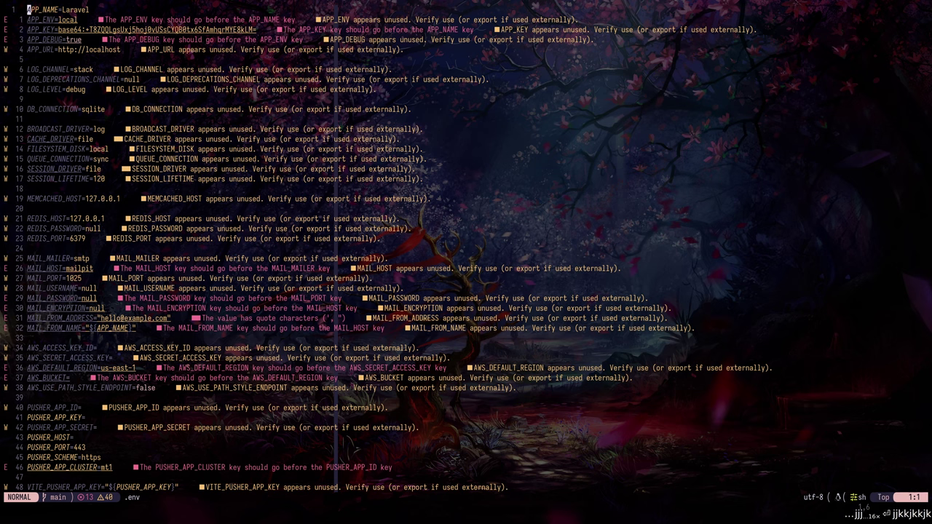
{"action": "key", "text": "j"}
{"action": "key", "text": "j"}
{"action": "key", "text": "j"}
{"action": "key", "text": "l"}
{"action": "key", "text": "l"}
{"action": "key", "text": "l"}
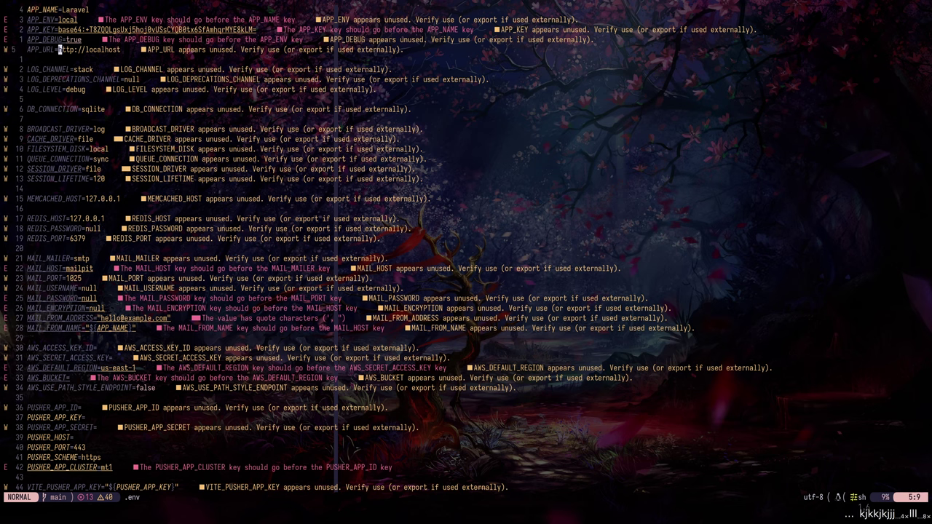
- Append :3000 to APP_URL, save .env with :w, and return to the file list
{"action": "type", "text": "A:"}
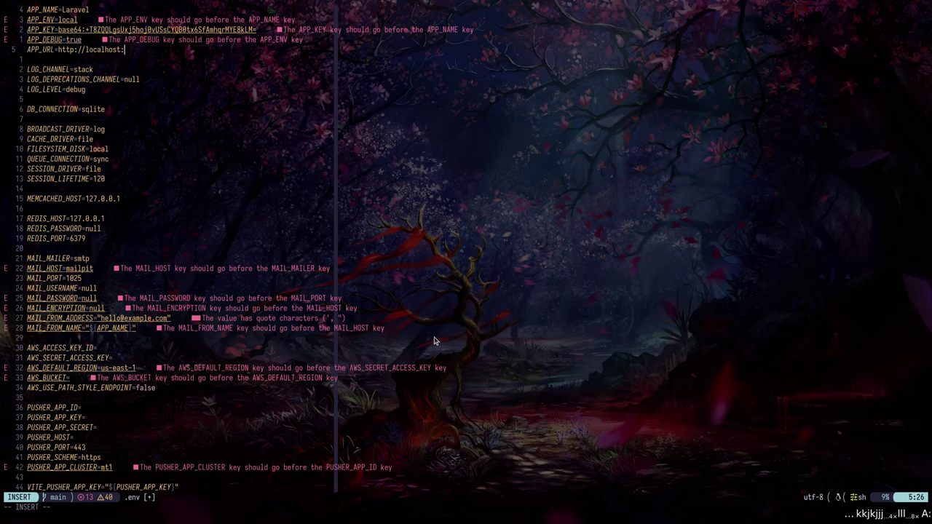
{"action": "type", "text": "3"}
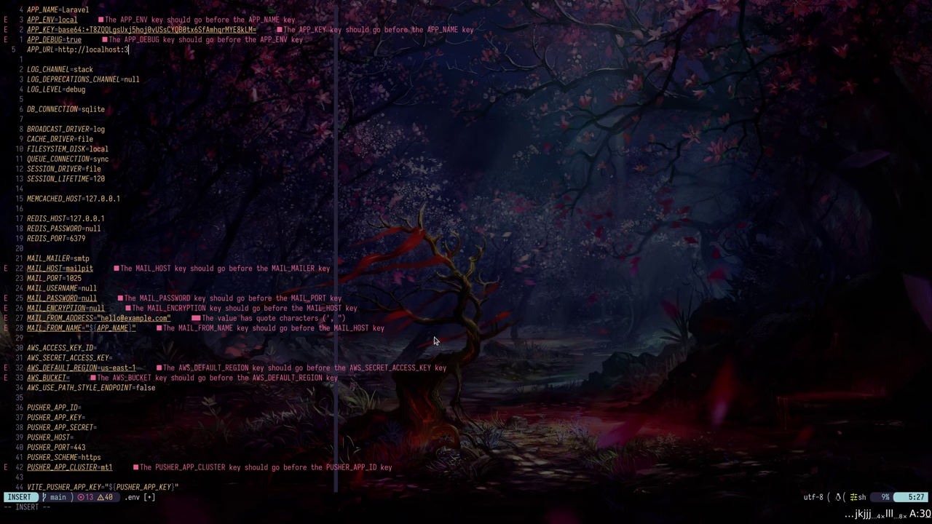
{"action": "type", "text": "000"}
{"action": "key", "text": "ctrl+bracketleft"}
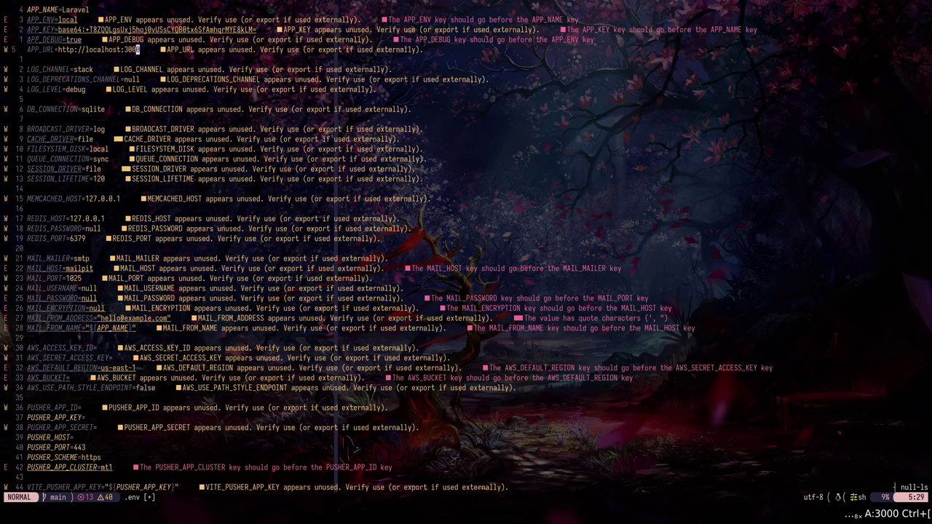
{"action": "type", "text": ":w"}
{"action": "key", "text": "Return"}
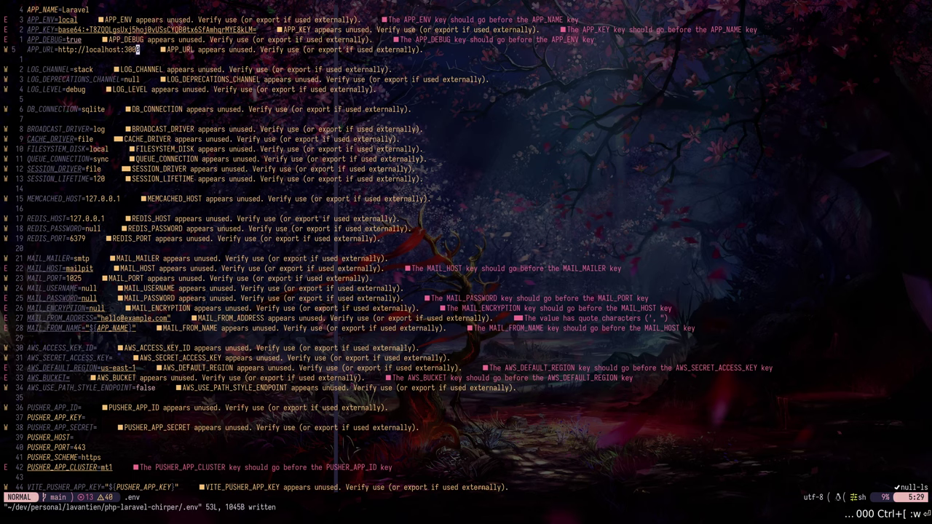
{"action": "key", "text": "space"}
- Open .env.example from the project file list in Neovim, then leave insert mode
{"action": "key", "text": "p"}
{"action": "key", "text": "v"}
{"action": "key", "text": "j"}
{"action": "key", "text": "j"}
{"action": "key", "text": "j"}
{"action": "key", "text": "j"}
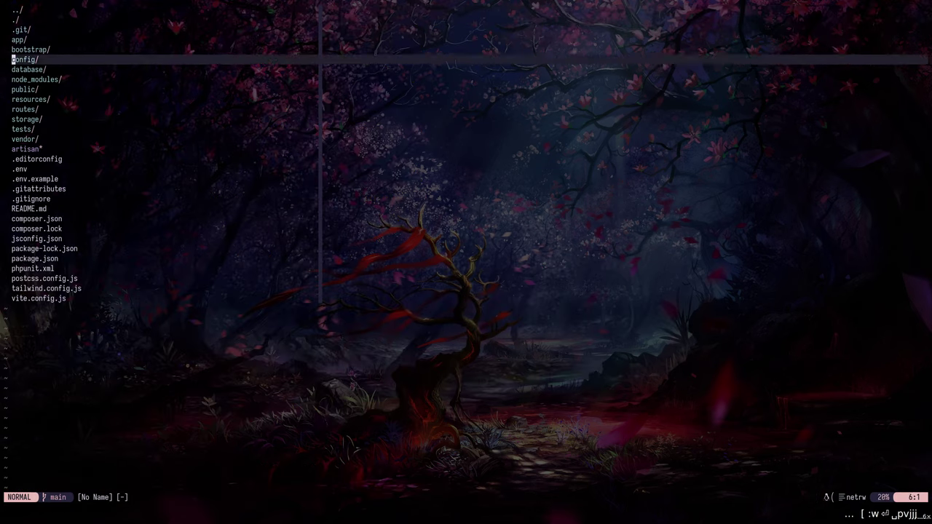
{"action": "key", "text": "j"}
{"action": "key", "text": "j"}
{"action": "key", "text": "j"}
{"action": "key", "text": "j"}
{"action": "key", "text": "Return"}
{"action": "key", "text": "j"}
{"action": "key", "text": "j"}
{"action": "key", "text": "j"}
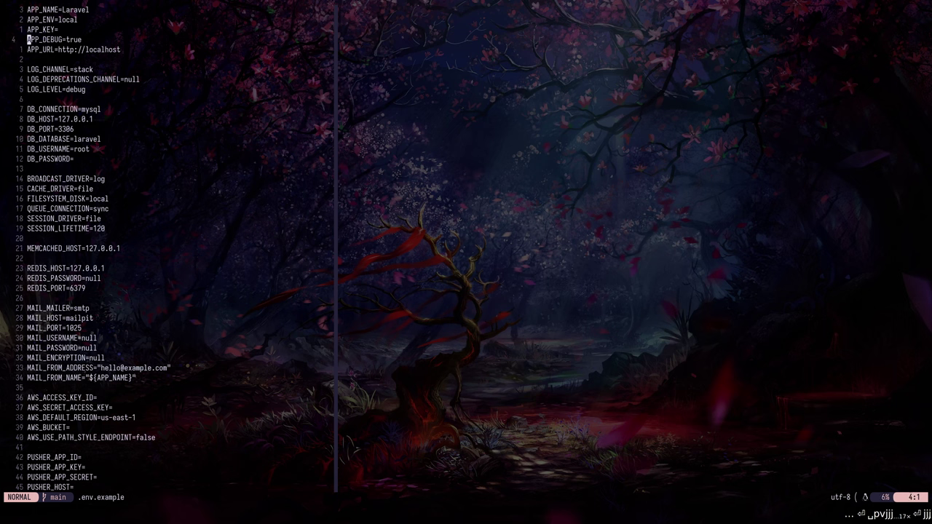
{"action": "type", "text": "jA:"}
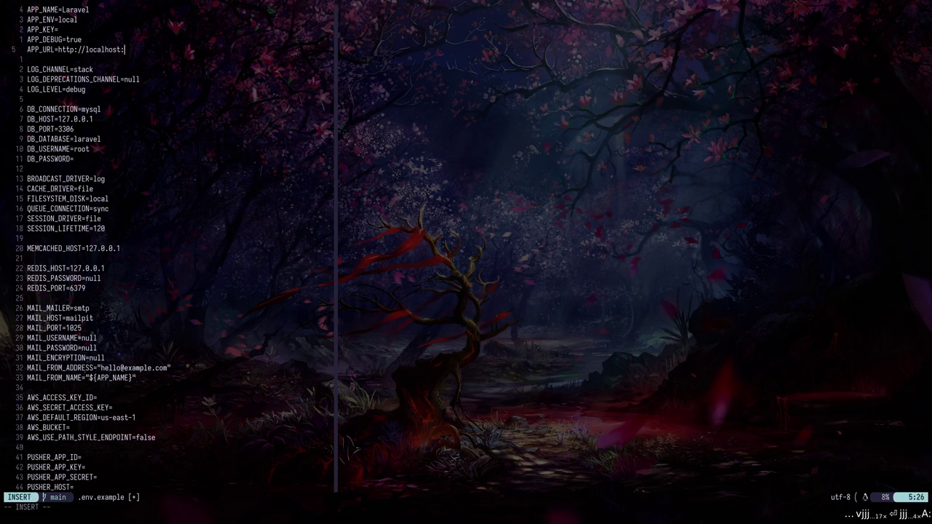
{"action": "key", "text": "Escape"}
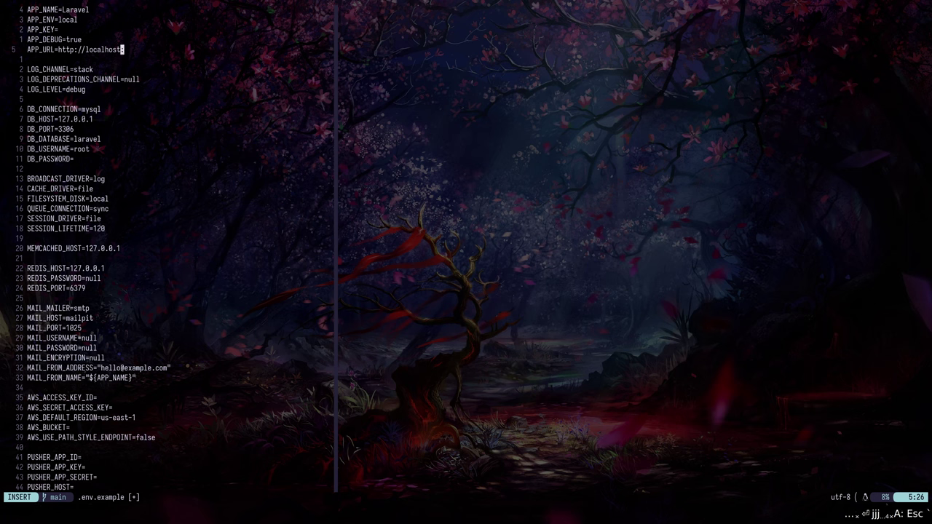
- Delete .env.example from the Neovim file explorer, confirming with y
{"action": "key", "text": "grave"}
{"action": "key", "text": "colon"}
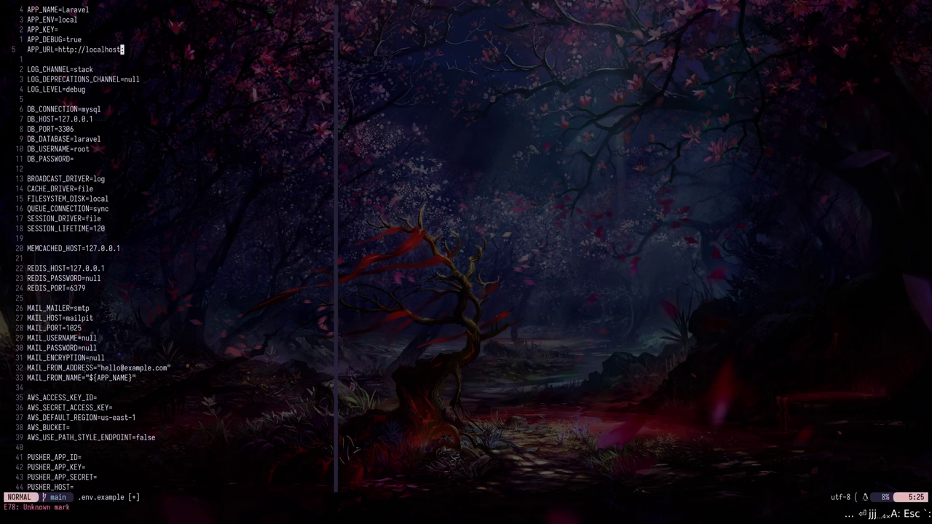
{"action": "key", "text": "colon"}
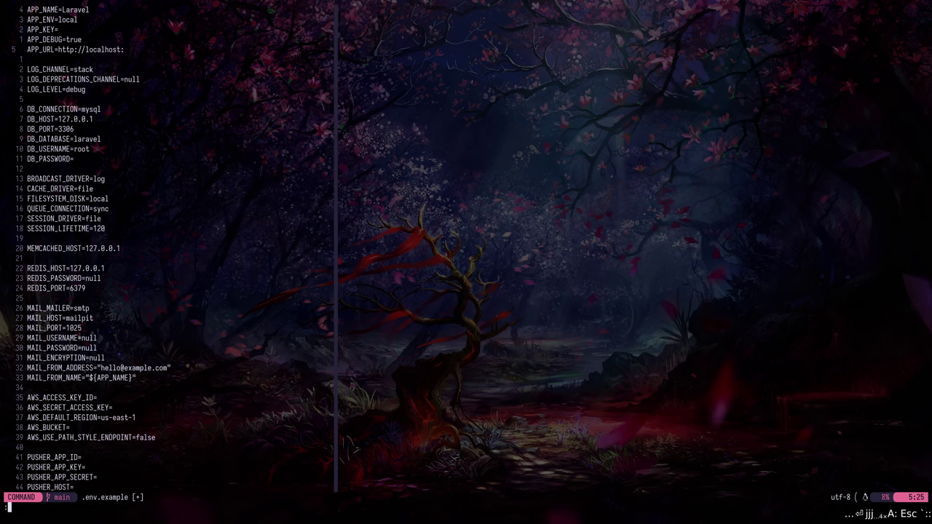
{"action": "key", "text": "space"}
{"action": "key", "text": "p"}
{"action": "key", "text": "v"}
{"action": "key", "text": "j"}
{"action": "key", "text": "j"}
{"action": "key", "text": "j"}
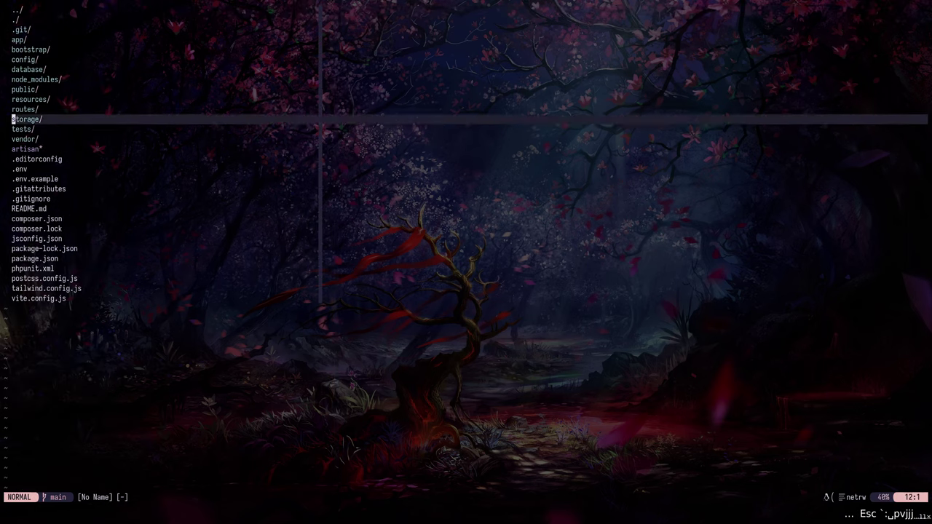
{"action": "key", "text": "j"}
{"action": "key", "text": "j"}
{"action": "key", "text": "j"}
{"action": "key", "text": "k"}
{"action": "key", "text": "D"}
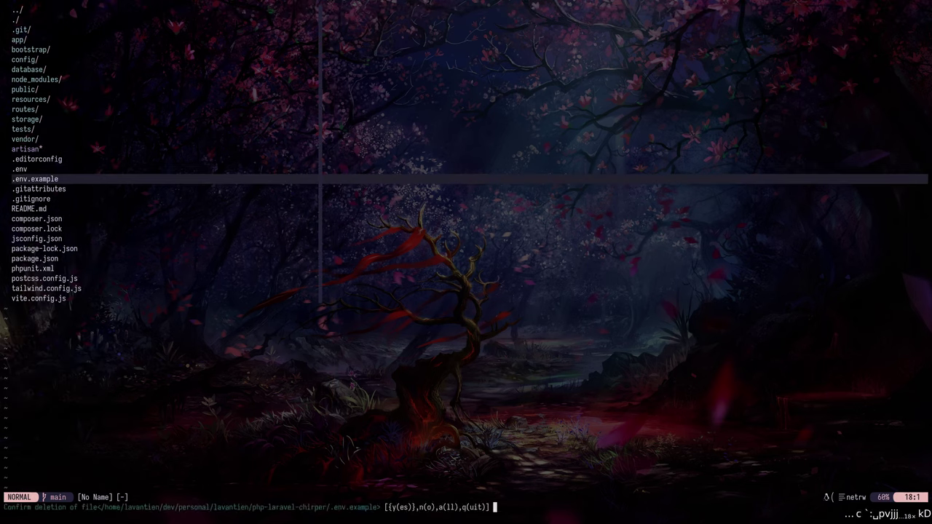
{"action": "type", "text": "y"}
{"action": "key", "text": "Return"}
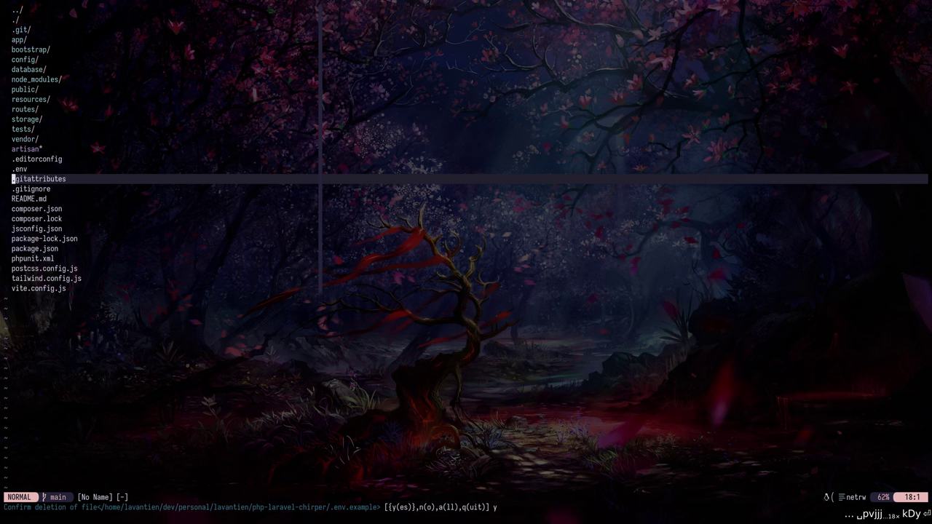
- Quit Neovim without saving using :q! and launch lazygit with lz
{"action": "key", "text": "space"}
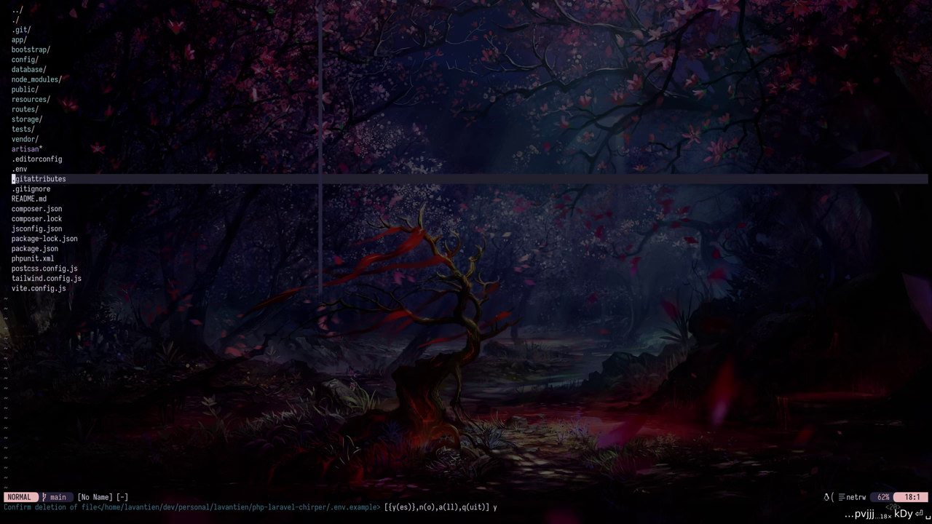
{"action": "type", "text": ":q"}
{"action": "key", "text": "Return"}
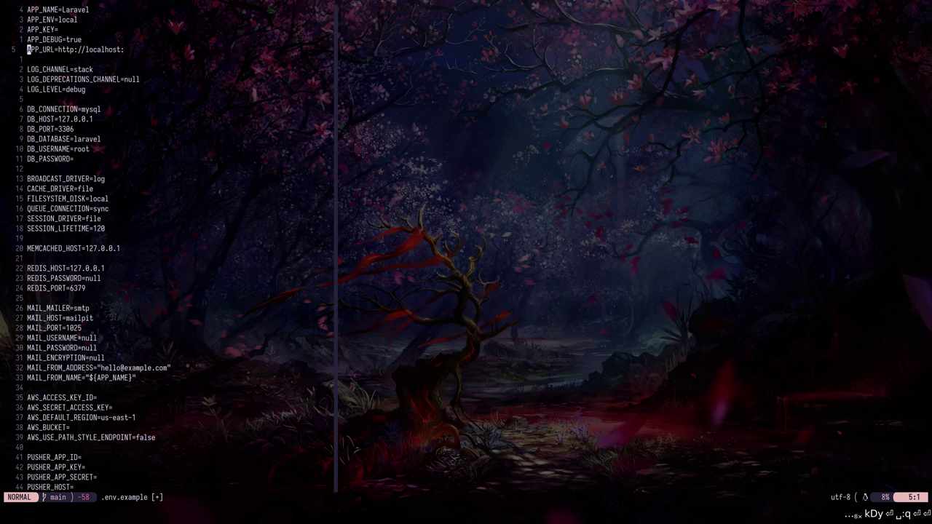
{"action": "type", "text": ":"}
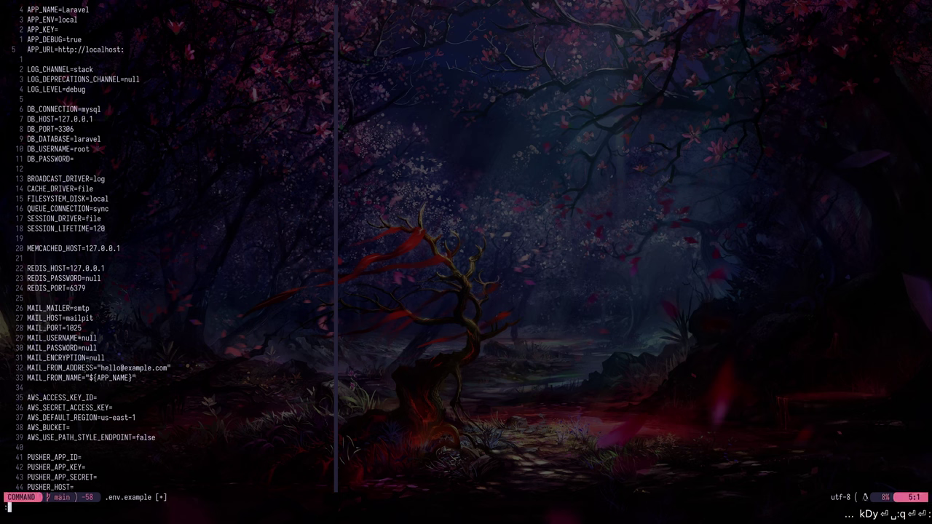
{"action": "type", "text": "wq"}
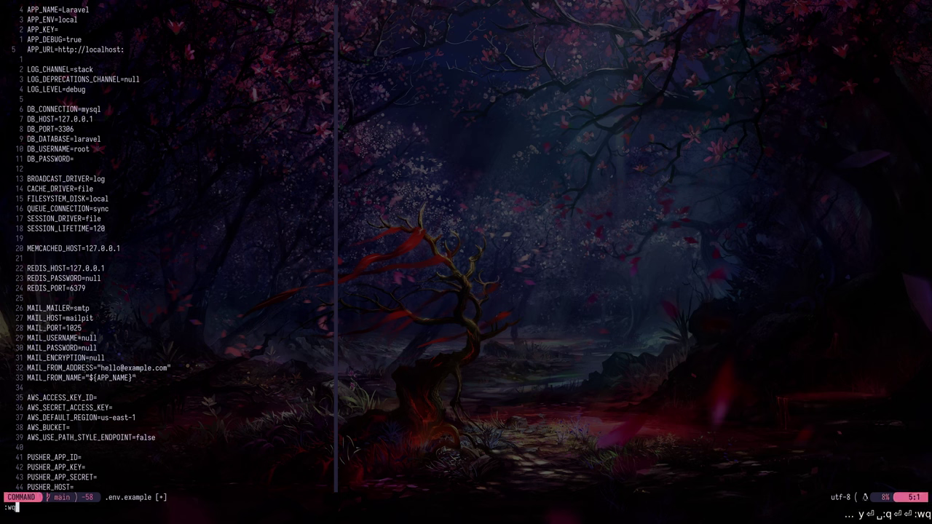
{"action": "key", "text": "BackSpace"}
{"action": "key", "text": "BackSpace"}
{"action": "type", "text": "q"}
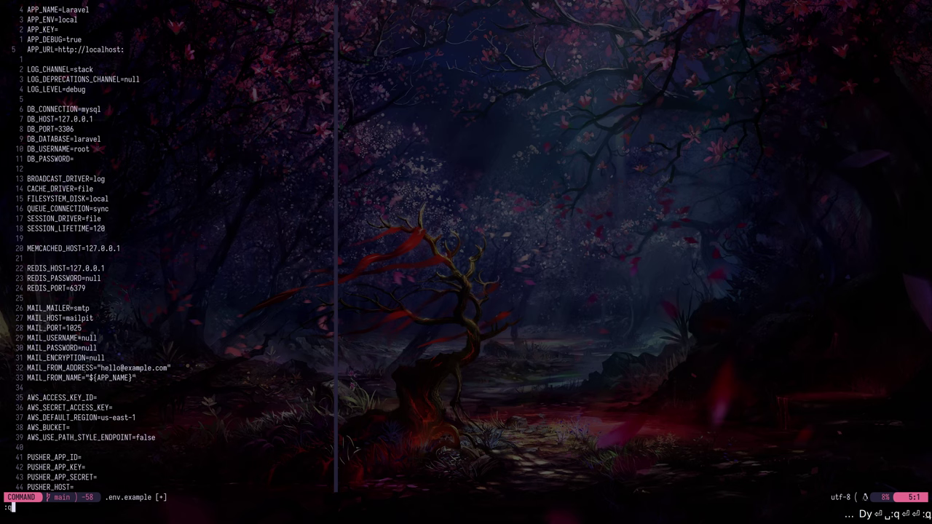
{"action": "type", "text": "!"}
{"action": "key", "text": "Return"}
{"action": "type", "text": "lz"}
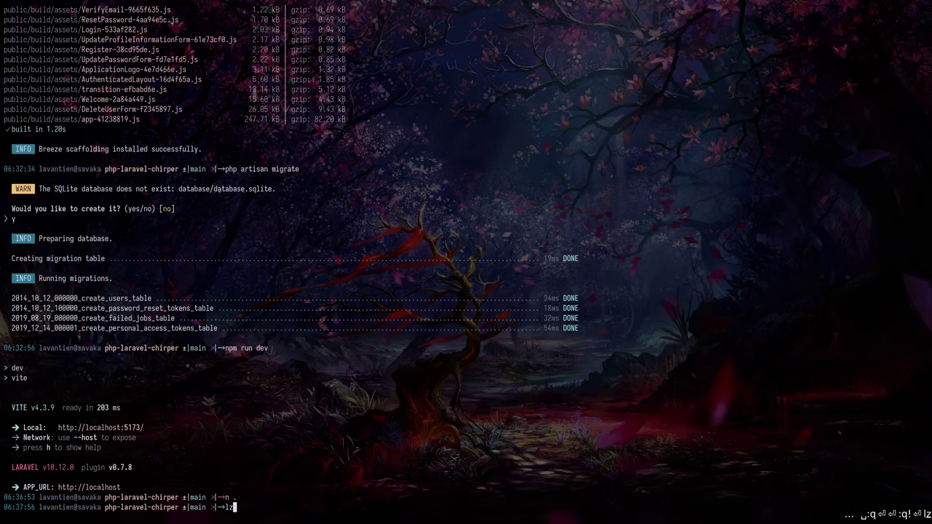
{"action": "key", "text": "Return"}
{"action": "key", "text": "j"}
{"action": "key", "text": "k"}
{"action": "key", "text": "j"}
{"action": "key", "text": "h"}
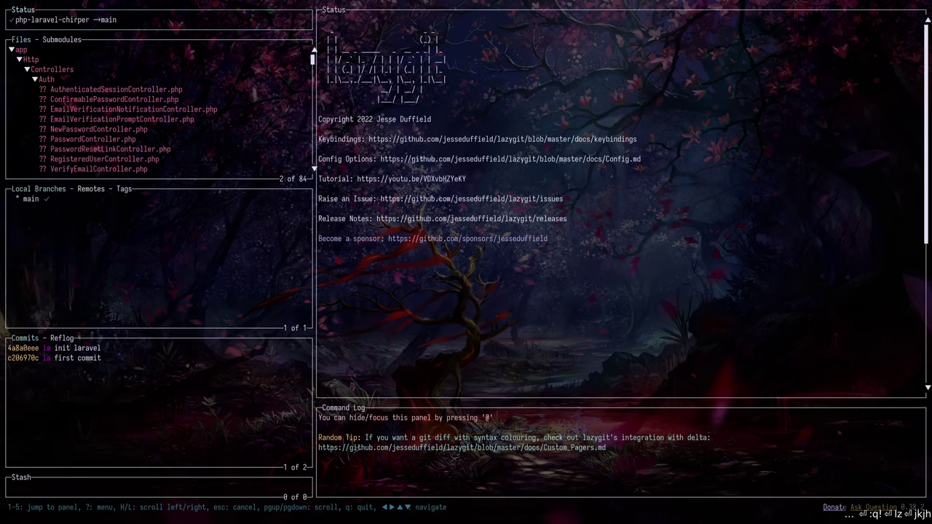
{"action": "key", "text": "l"}
{"action": "key", "text": "Return"}
{"action": "key", "text": "k"}
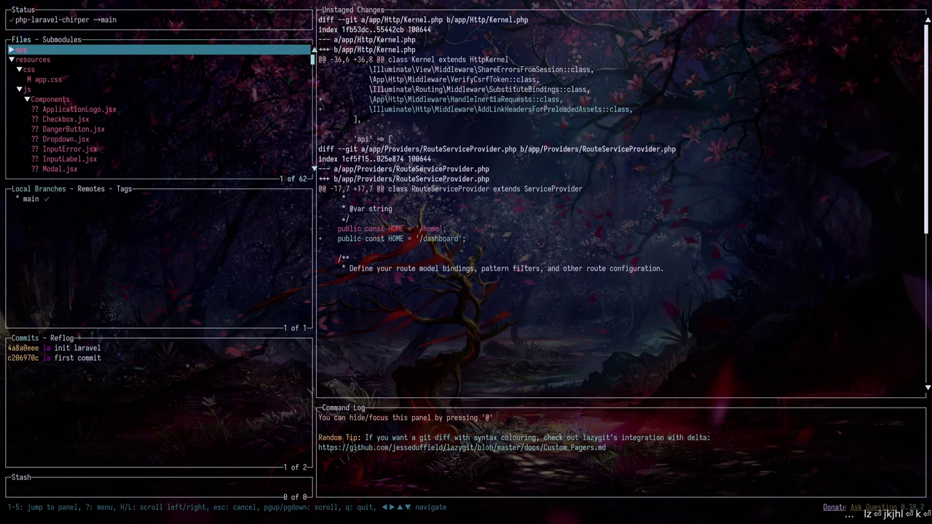
{"action": "key", "text": "Return"}
{"action": "key", "text": "j"}
{"action": "key", "text": "Return"}
{"action": "key", "text": "j"}
{"action": "key", "text": "Return"}
{"action": "key", "text": "j"}
{"action": "key", "text": "Return"}
{"action": "key", "text": "j"}
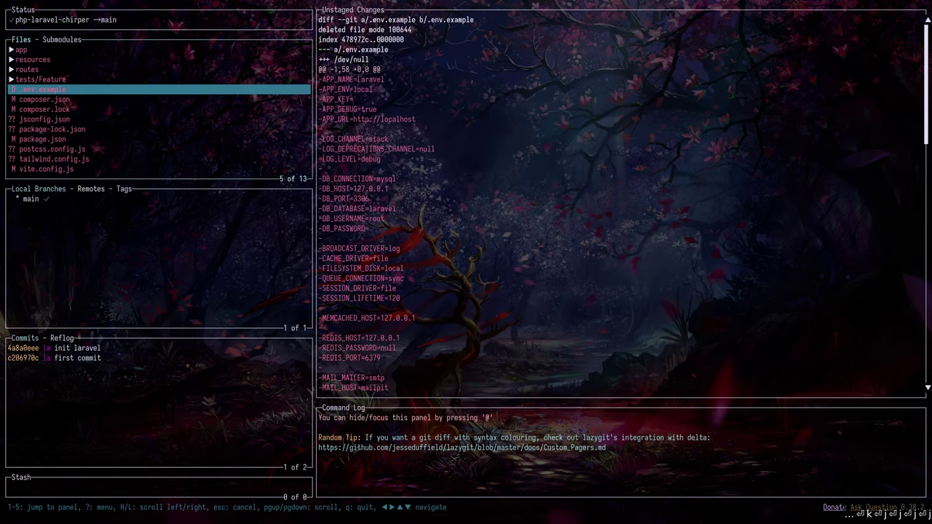
{"action": "key", "text": "j"}
{"action": "key", "text": "j"}
{"action": "key", "text": "j"}
{"action": "key", "text": "j"}
{"action": "key", "text": "j"}
{"action": "key", "text": "j"}
{"action": "key", "text": "j"}
{"action": "key", "text": "j"}
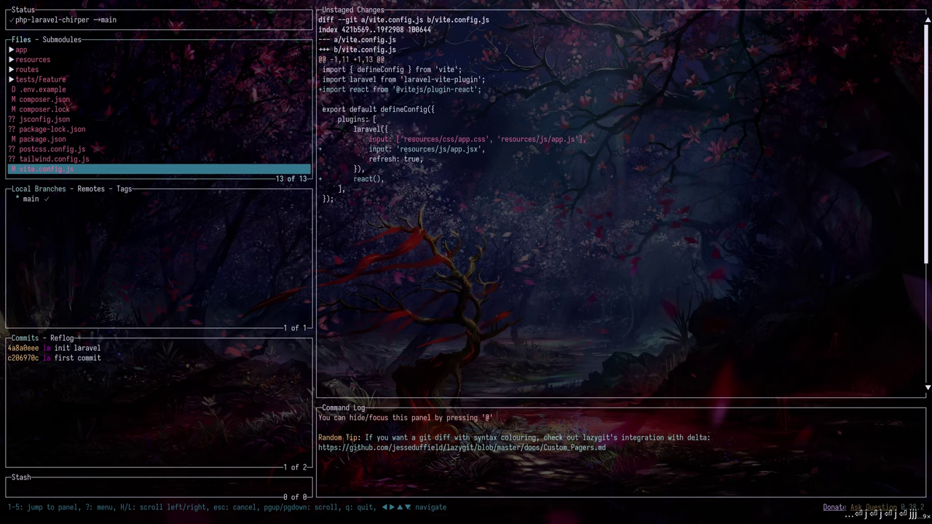
{"action": "key", "text": "k"}
{"action": "key", "text": "k"}
{"action": "key", "text": "k"}
{"action": "key", "text": "k"}
{"action": "key", "text": "k"}
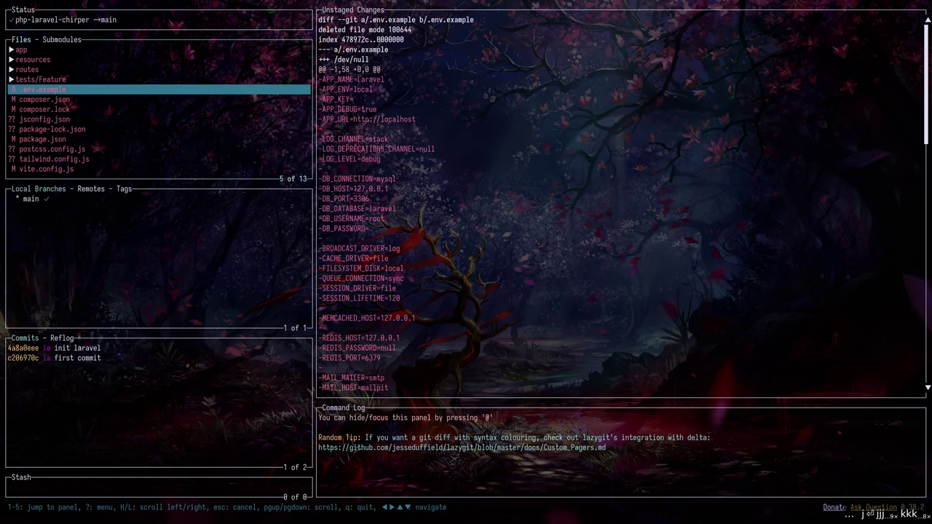
{"action": "key", "text": "q"}
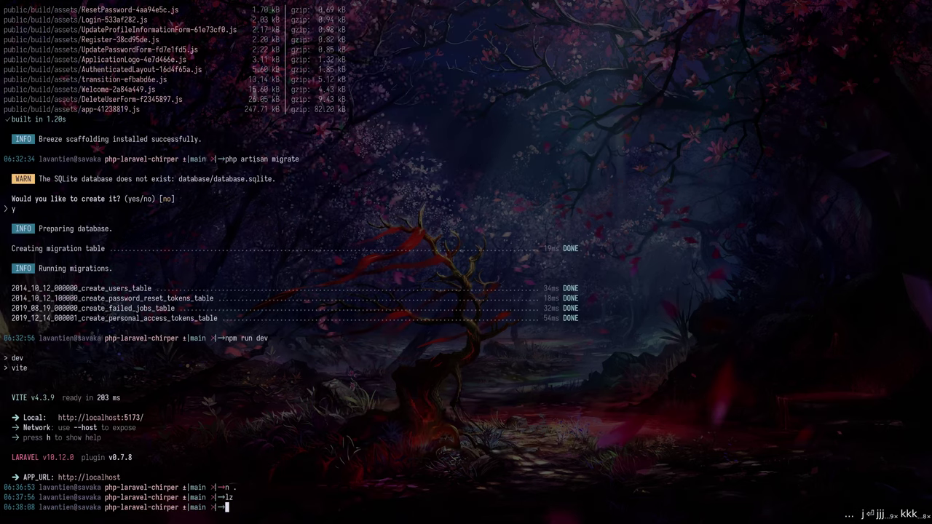
- Rerun php artisan migrate from history, which reports nothing to migrate
{"action": "key", "text": "Up"}
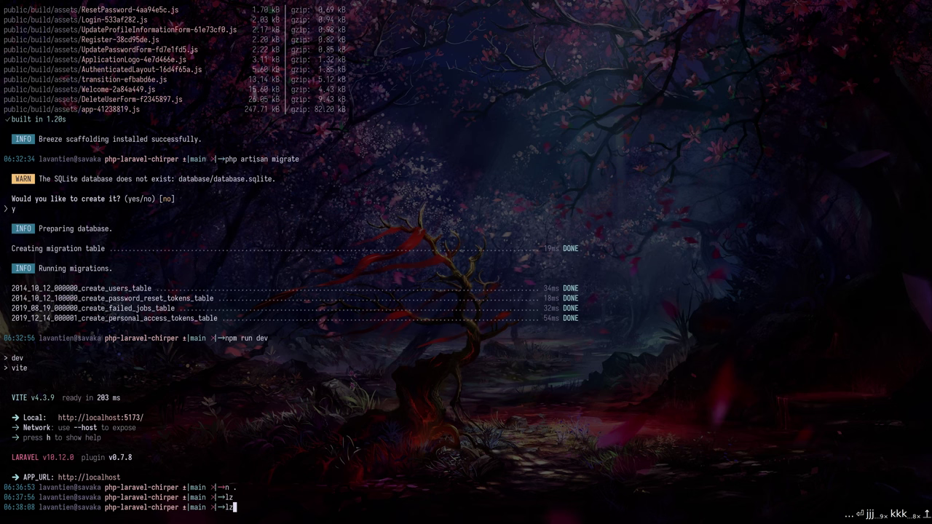
{"action": "key", "text": "Up"}
- Restart the Vite dev server with npm run dev
{"action": "key", "text": "Up"}
{"action": "key", "text": "Up"}
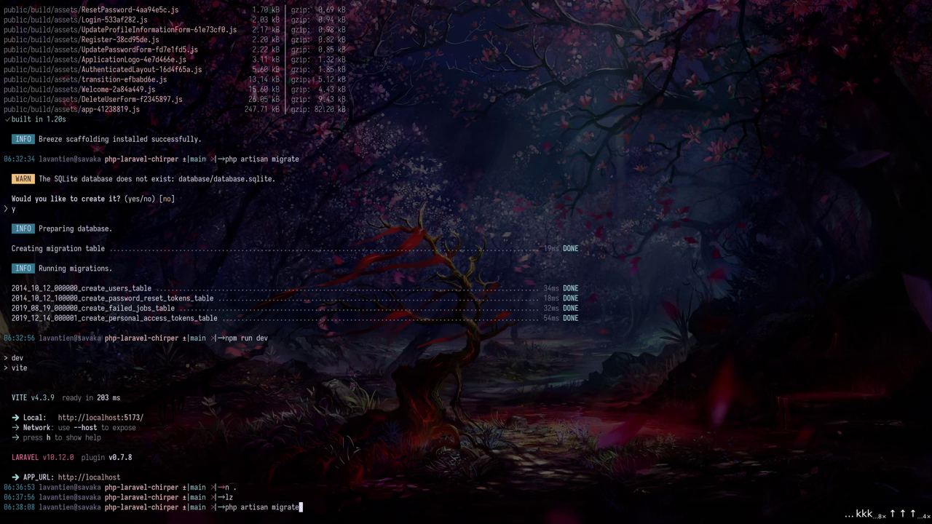
{"action": "key", "text": "Return"}
{"action": "key", "text": "Up"}
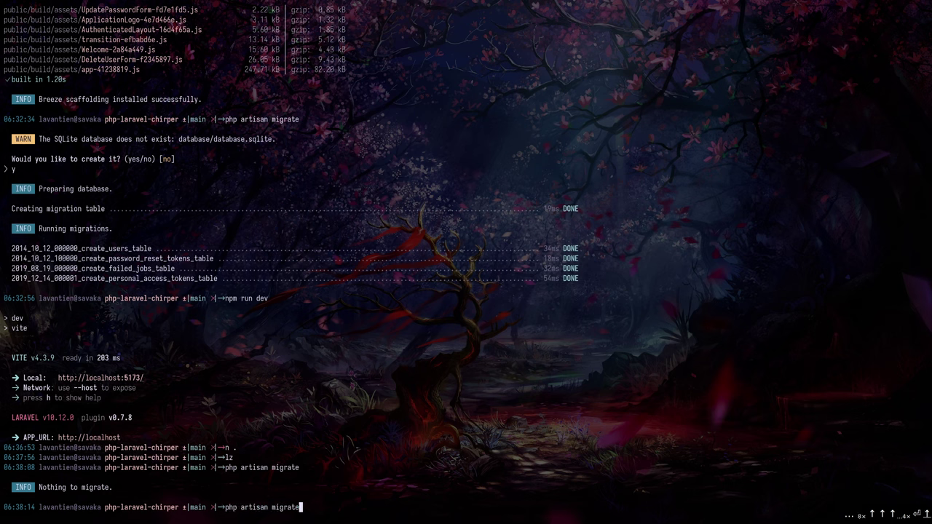
{"action": "key", "text": "Up"}
{"action": "key", "text": "Up"}
{"action": "key", "text": "Up"}
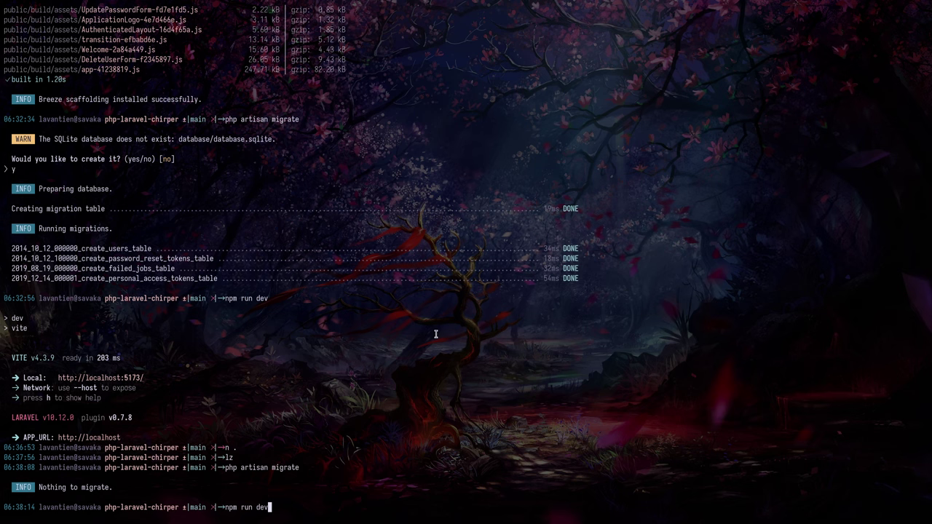
{"action": "key", "text": "Return"}
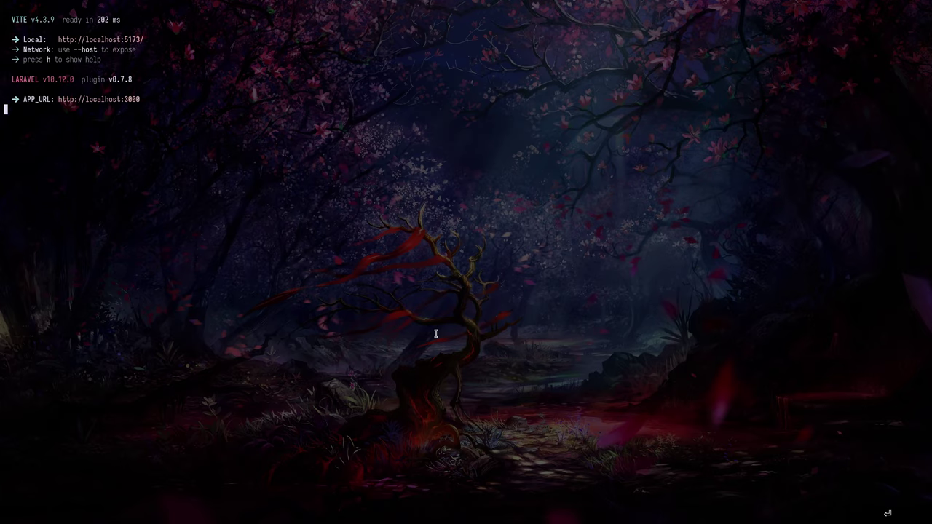
- Move the localhost tab left, close the Laravel Vite tab and reload localhost
{"action": "left_click", "coordinate": [114, 102], "text": "ctrl"}
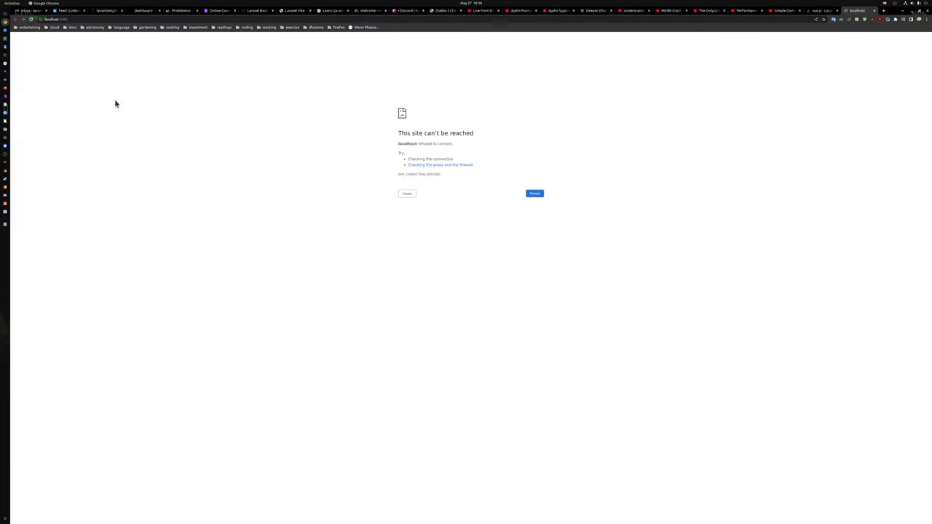
{"action": "left_click_drag", "start_coordinate": [865, 11], "coordinate": [329, 11]}
{"action": "left_click", "coordinate": [302, 13]}
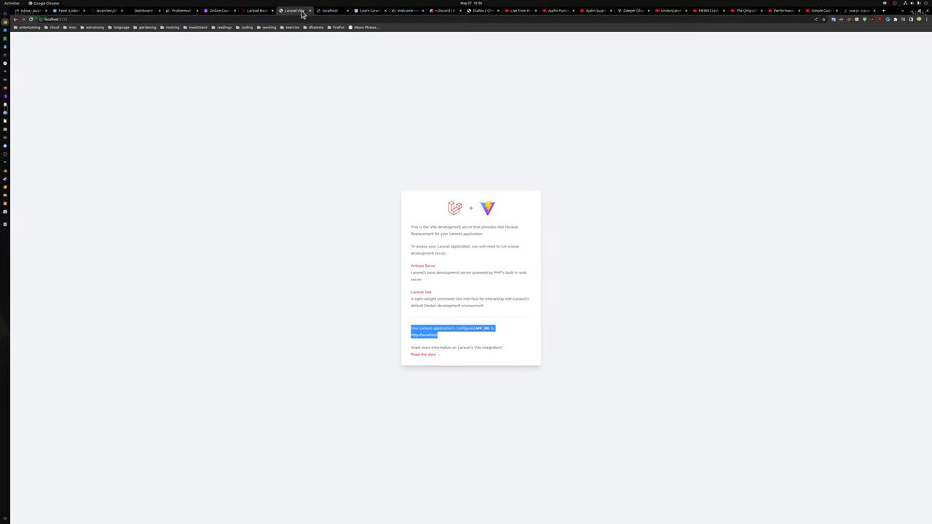
{"action": "left_click", "coordinate": [309, 10]}
{"action": "key", "text": "ctrl+r"}
{"action": "key", "text": "ctrl+r"}
{"action": "key", "text": "ctrl+r"}
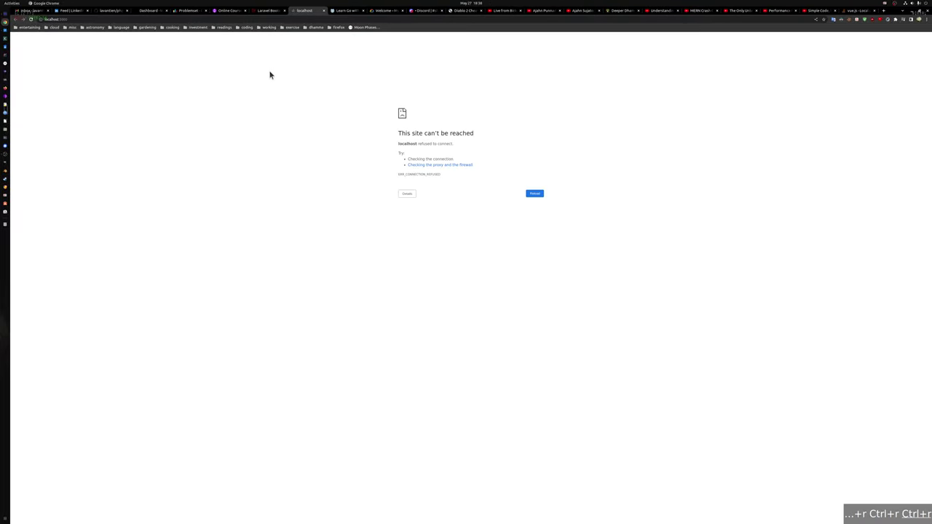
{"action": "key", "text": "ctrl+r"}
- Review the Installing Laravel Breeze steps in the Bootcamp tab, then return to the terminal
{"action": "left_click", "coordinate": [276, 11]}
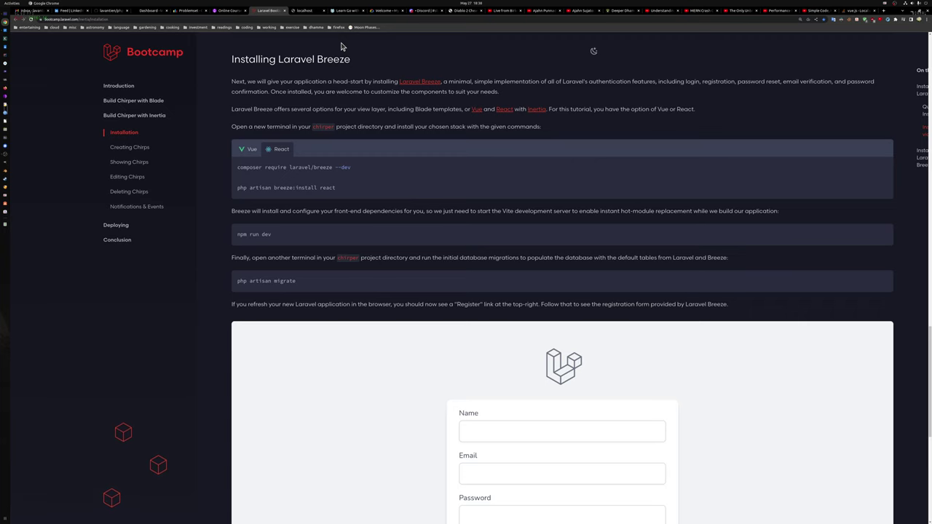
{"action": "key", "text": "Down"}
{"action": "key", "text": "Down"}
{"action": "key", "text": "Down"}
{"action": "key", "text": "Down"}
{"action": "key", "text": "Down"}
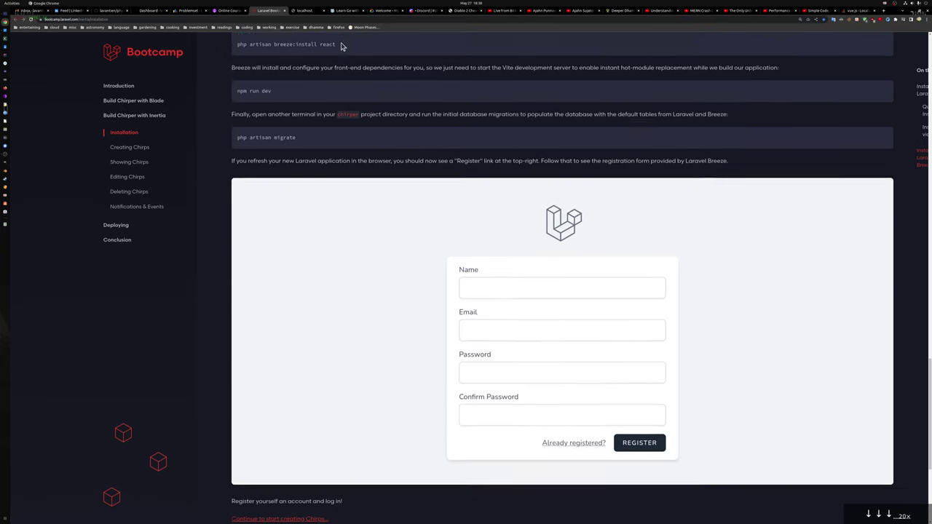
{"action": "key", "text": "Down"}
{"action": "key", "text": "Down"}
{"action": "key", "text": "Down"}
{"action": "key", "text": "Up"}
{"action": "key", "text": "Up"}
{"action": "key", "text": "Up"}
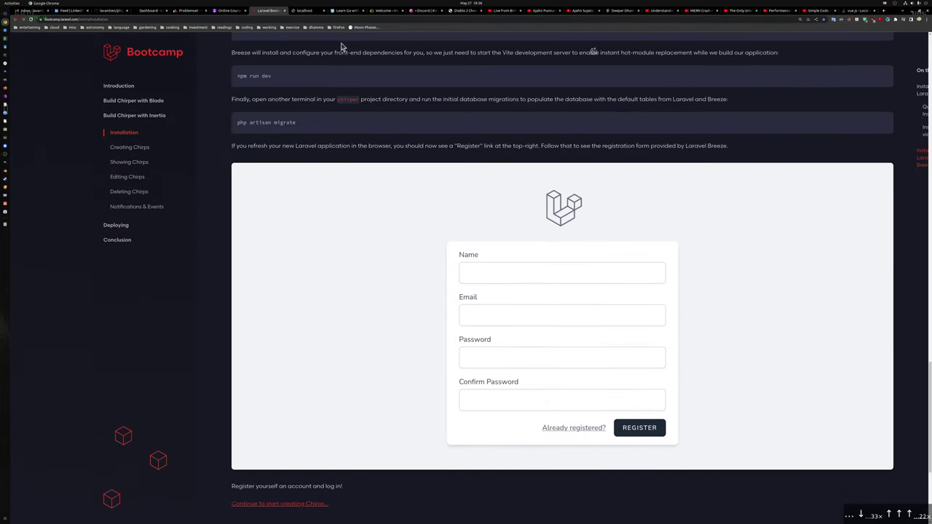
{"action": "key", "text": "Up"}
{"action": "key", "text": "Up"}
{"action": "key", "text": "Up"}
{"action": "key", "text": "alt+Tab"}
{"action": "key", "text": "alt+Tab"}
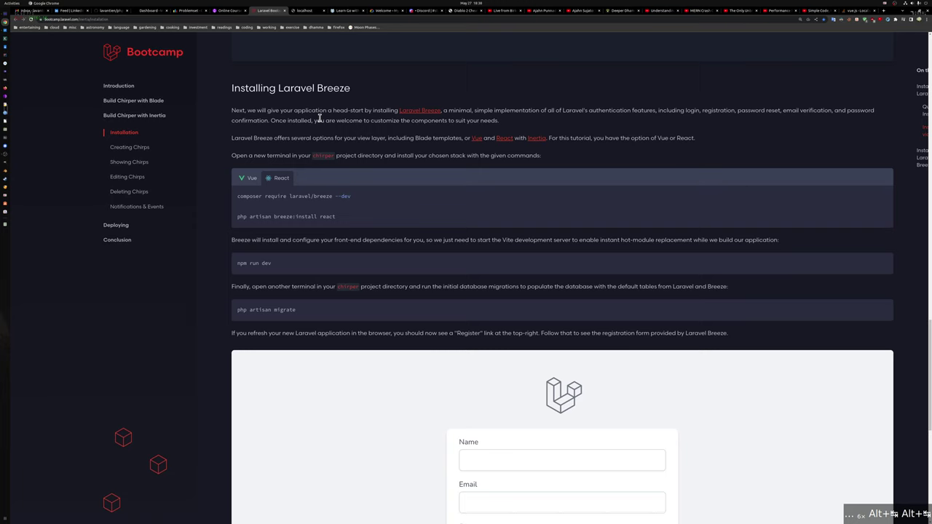
{"action": "key", "text": "alt+Tab"}
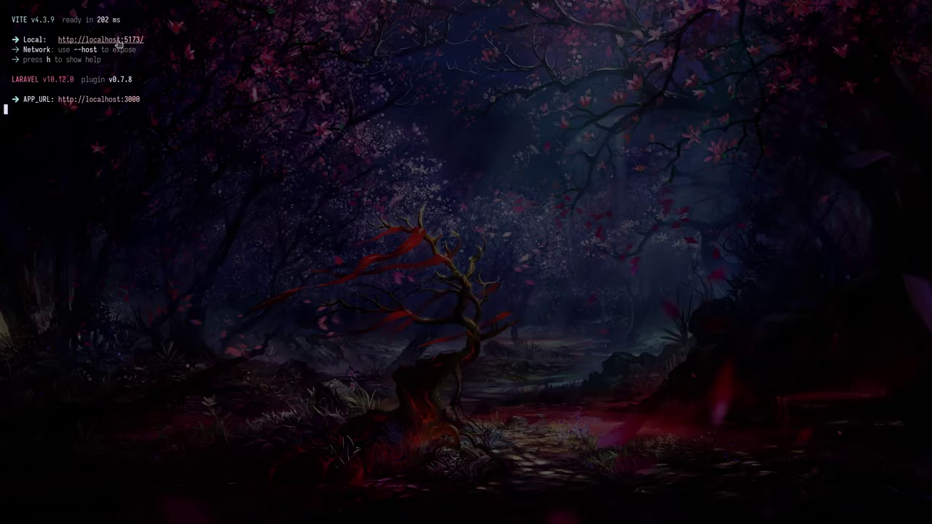
- Try the localhost:5173 and APP_URL links, then close the unreachable localhost and Stack Overflow tabs
{"action": "left_click", "coordinate": [119, 41]}
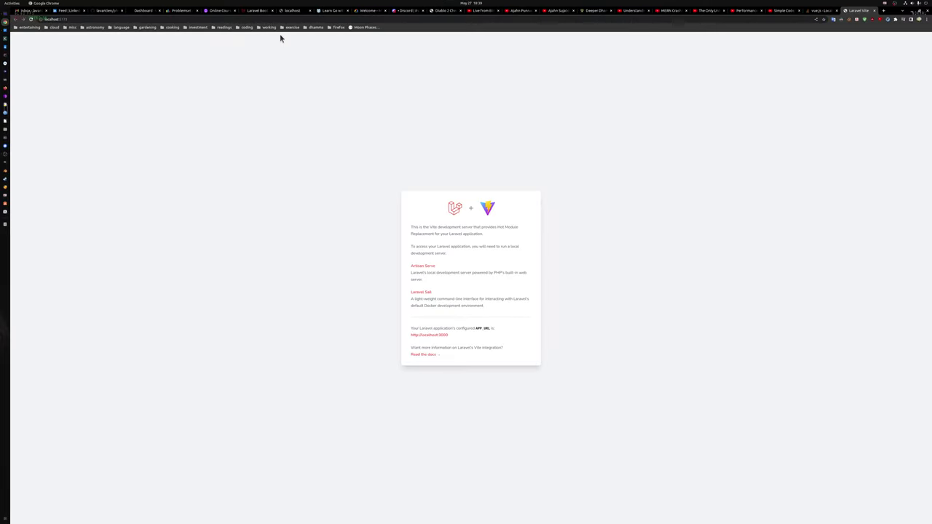
{"action": "left_click", "coordinate": [429, 335]}
{"action": "key", "text": "ctrl+w"}
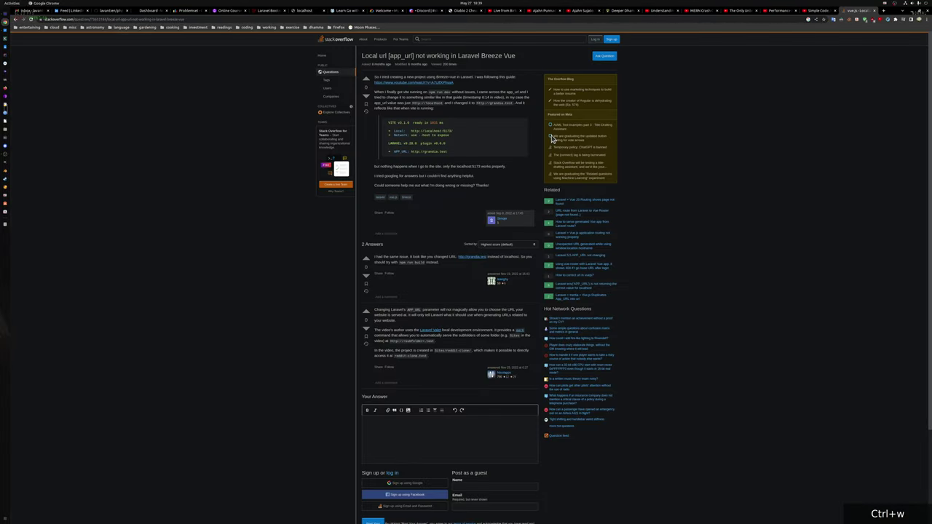
{"action": "key", "text": "ctrl+w"}
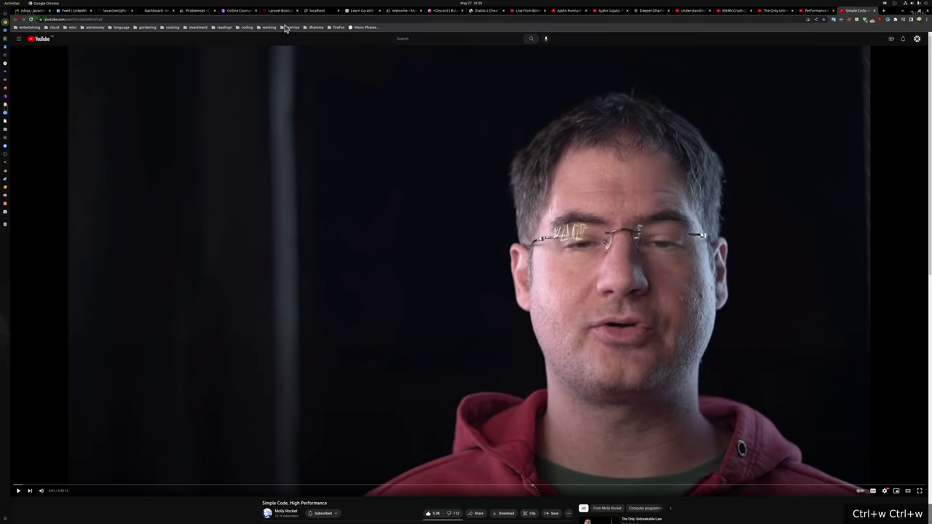
- View the registration form example in the Bootcamp tutorial, then stop the Vite server with Ctrl+C
{"action": "left_click", "coordinate": [281, 11]}
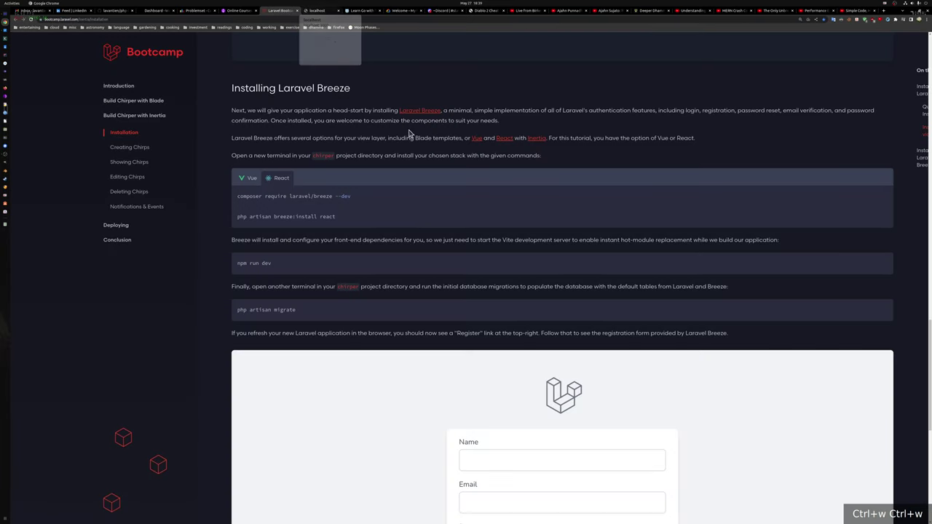
{"action": "key", "text": "d"}
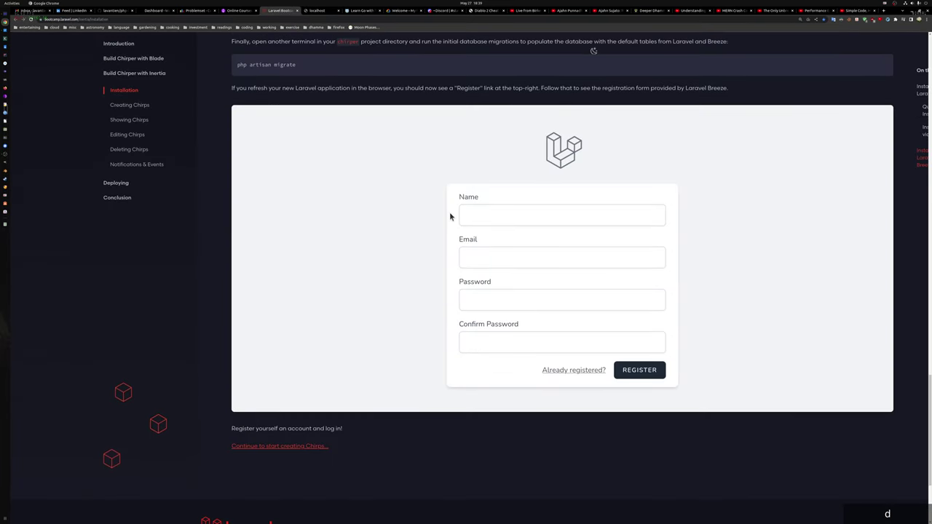
{"action": "scroll", "coordinate": [929, 257], "scroll_direction": "up", "scroll_amount": 8}
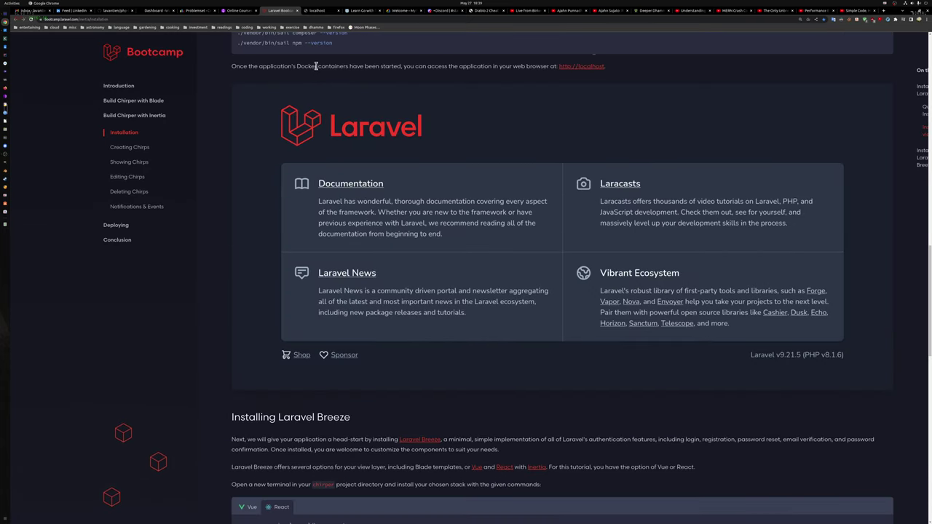
{"action": "left_click", "coordinate": [7, 14]}
{"action": "key", "text": "ctrl+c"}
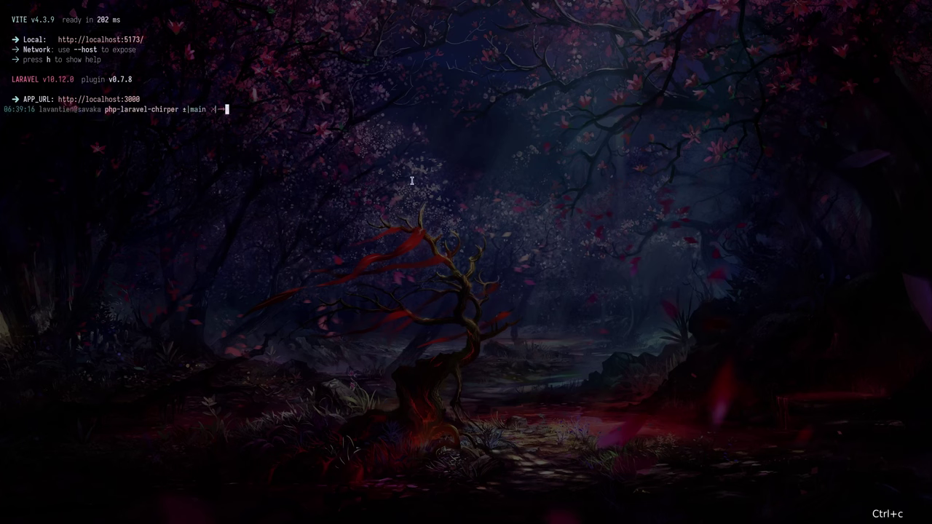
{"action": "type", "text": "r"}
- List the project files and move up to the parent directory
{"action": "key", "text": "BackSpace"}
{"action": "type", "text": "ls"}
{"action": "key", "text": "Return"}
{"action": "type", "text": "cd"}
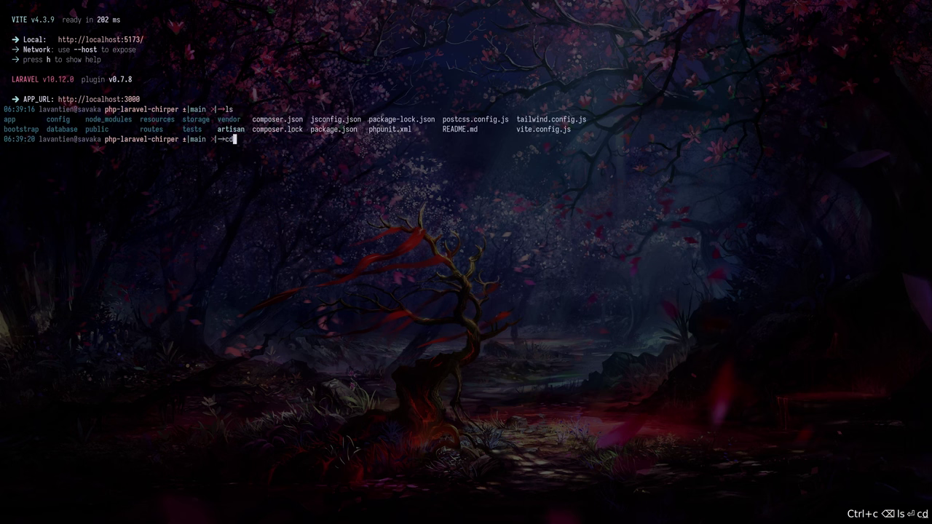
{"action": "type", "text": " ."}
{"action": "key", "text": "Return"}
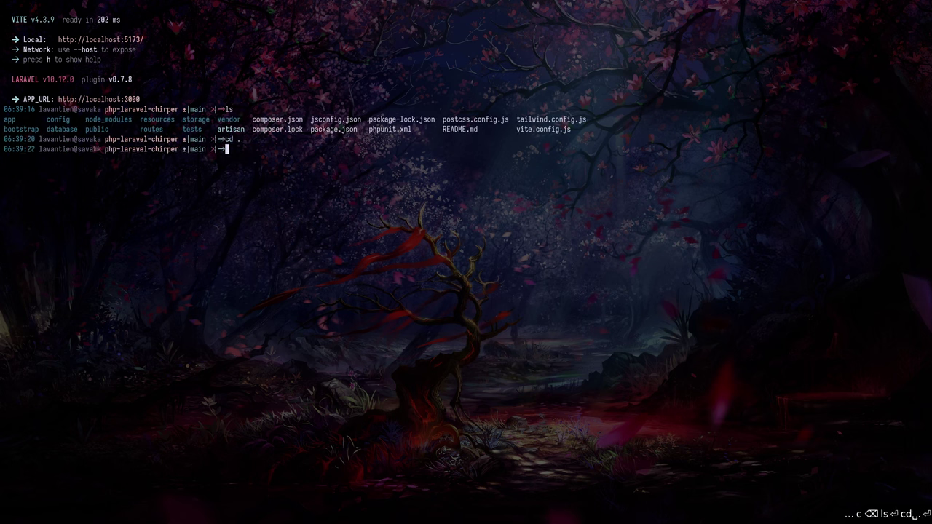
{"action": "type", "text": "cd .."}
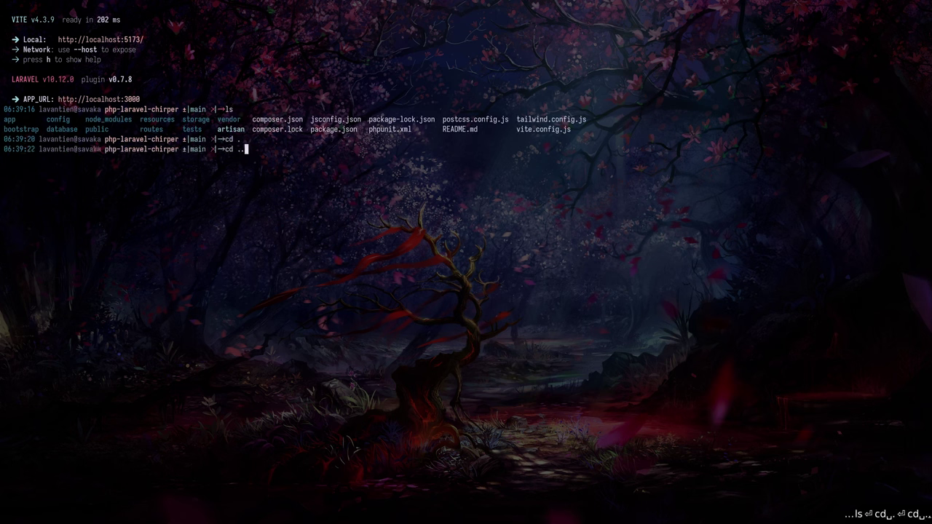
{"action": "key", "text": "Return"}
- Remove php-laravel-chirper with rm -rf and show its GitHub repository page in Chrome
{"action": "type", "text": "rm"}
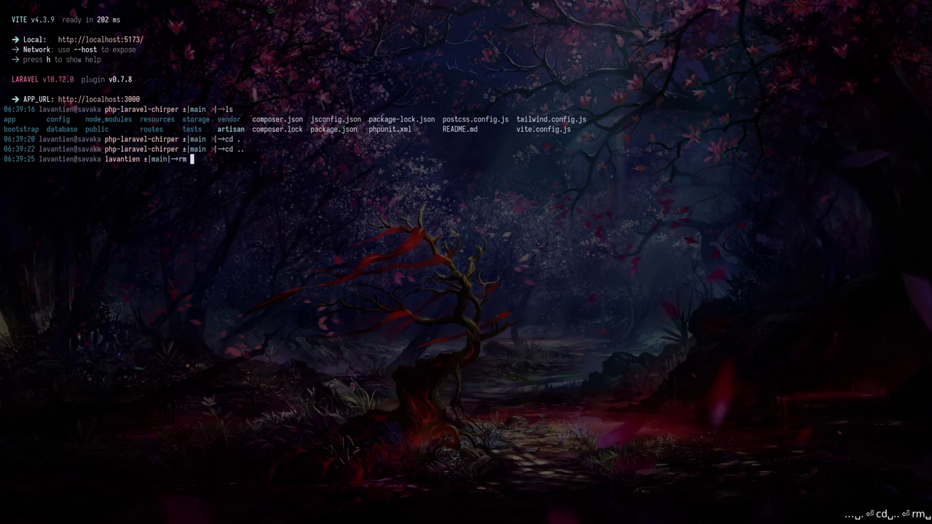
{"action": "type", "text": " -rf php"}
{"action": "key", "text": "Tab"}
{"action": "key", "text": "Return"}
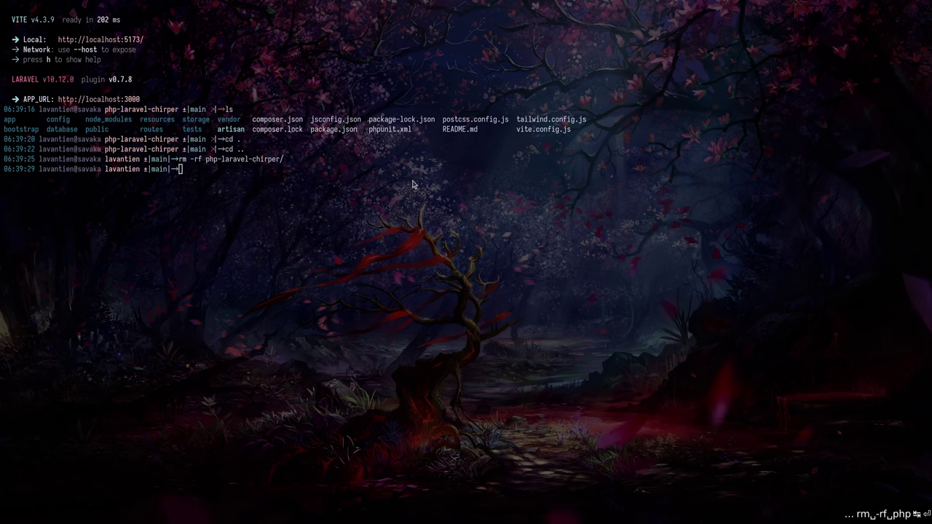
{"action": "key", "text": "super+2"}
{"action": "key", "text": "alt+3"}
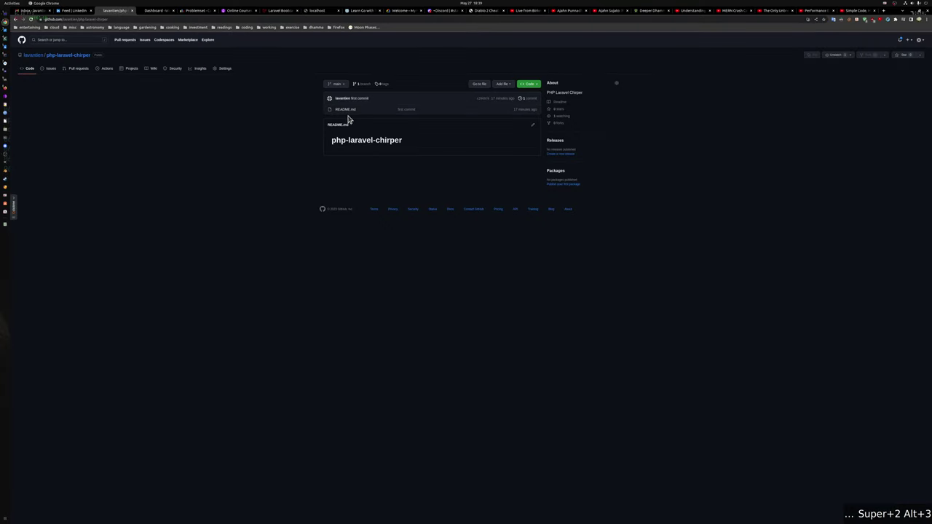
- Open the repository settings and copy the owner/repository name from the address bar
{"action": "left_click", "coordinate": [238, 69]}
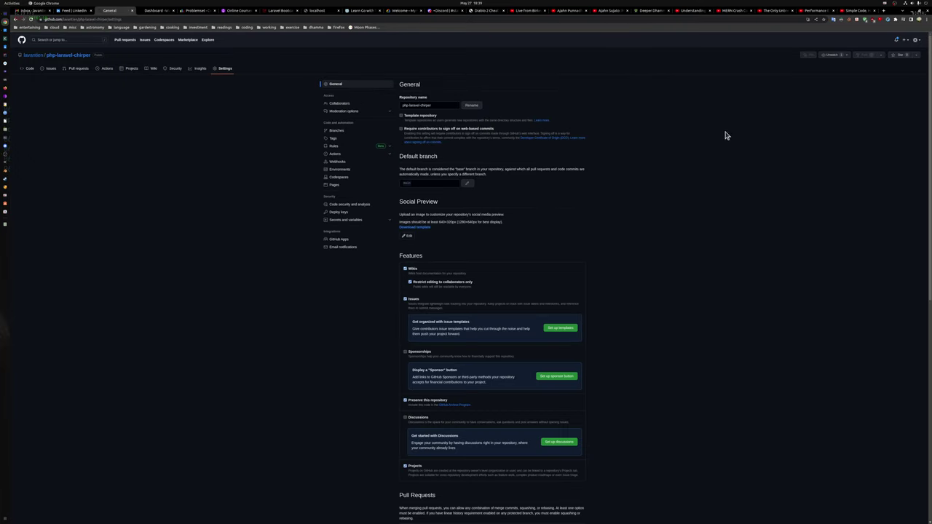
{"action": "scroll", "coordinate": [878, 413], "scroll_direction": "down", "scroll_amount": 6}
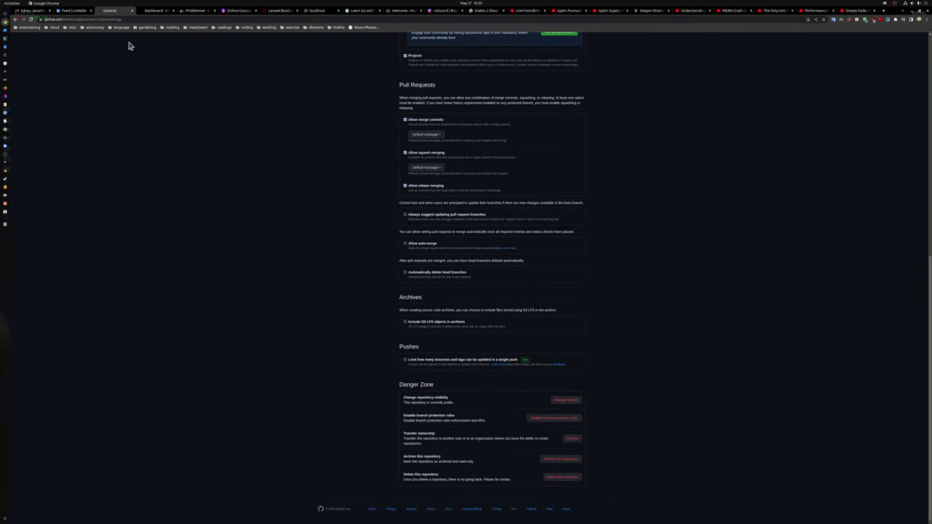
{"action": "left_click", "coordinate": [79, 19]}
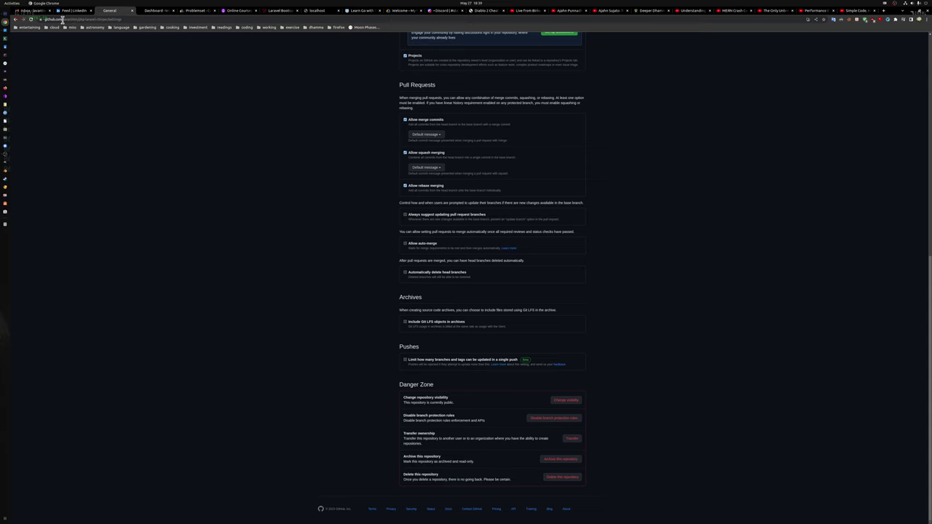
{"action": "left_click_drag", "start_coordinate": [75, 19], "coordinate": [118, 19]}
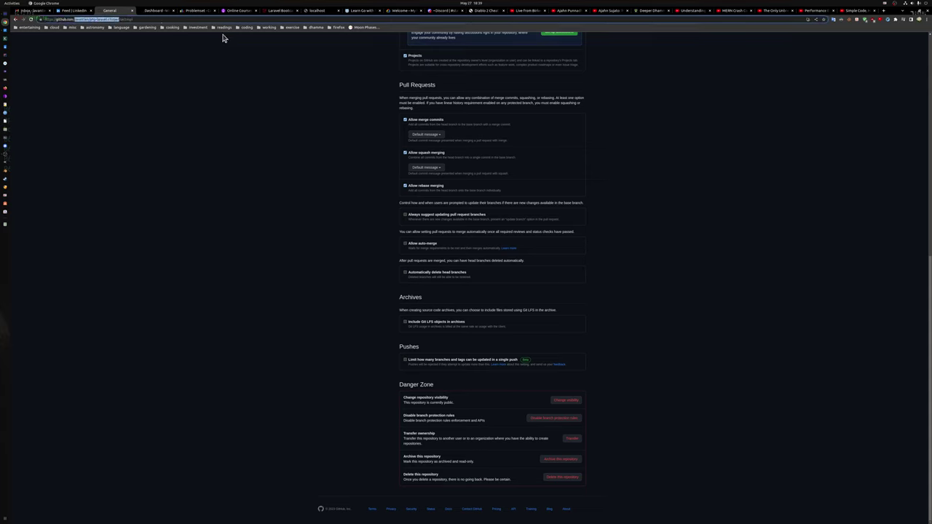
{"action": "key", "text": "ctrl+c"}
{"action": "left_click", "coordinate": [570, 405]}
{"action": "left_click", "coordinate": [647, 384]}
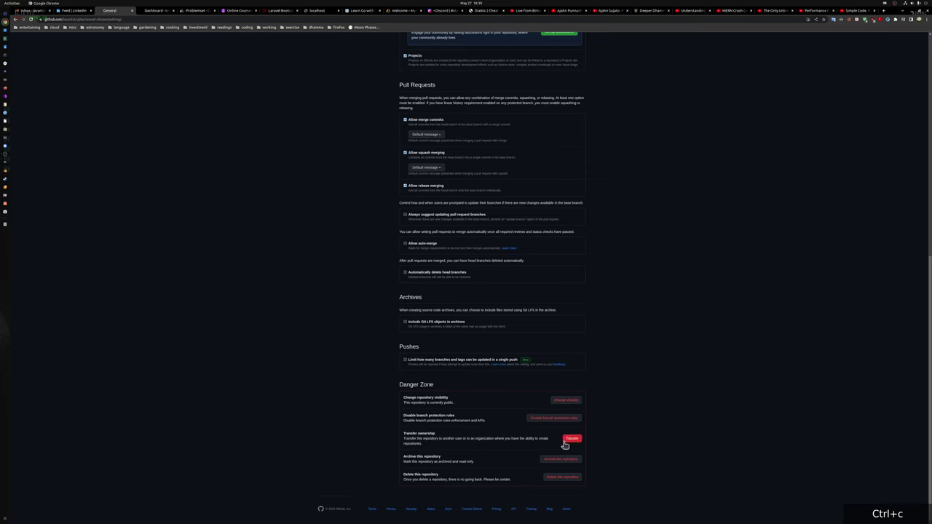
- Delete the repository by confirming warnings, pasting its name and entering the 2FA code
{"action": "left_click", "coordinate": [566, 479]}
{"action": "left_click", "coordinate": [470, 304]}
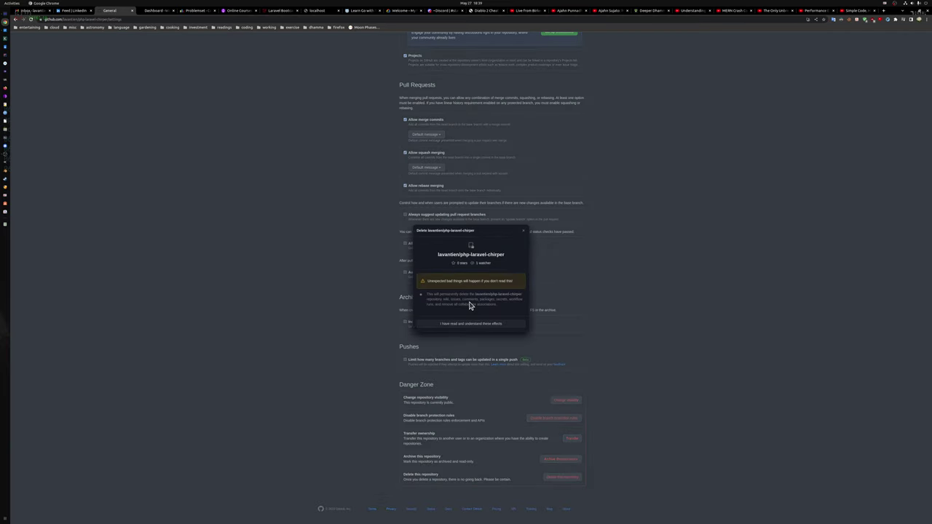
{"action": "left_click", "coordinate": [470, 327]}
{"action": "key", "text": "ctrl+v"}
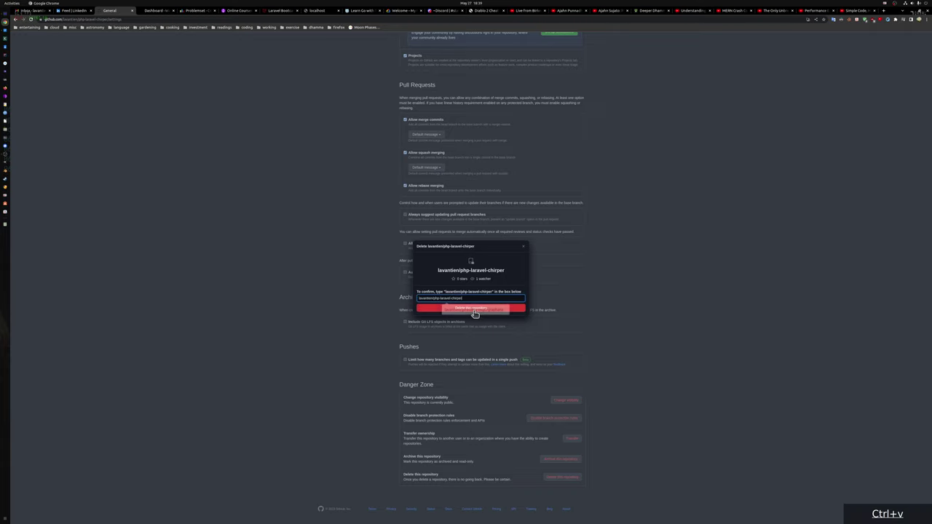
{"action": "left_click", "coordinate": [472, 309]}
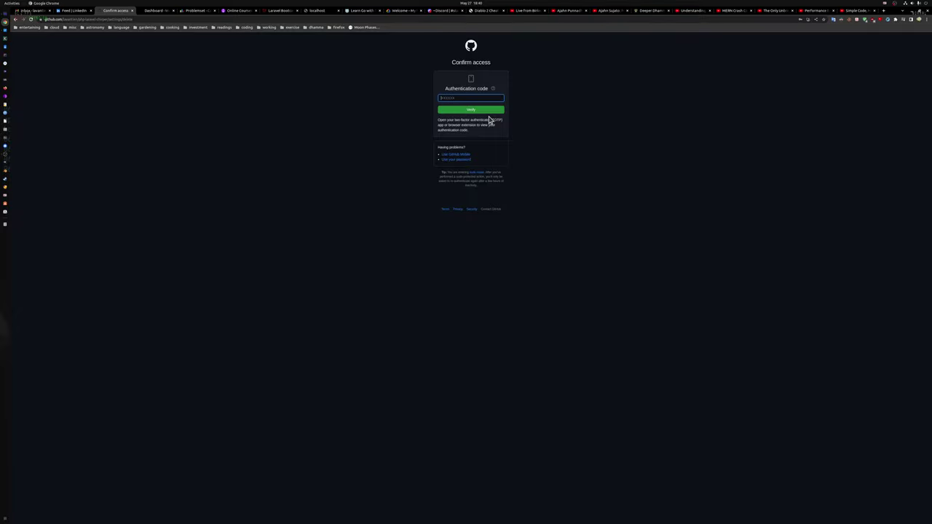
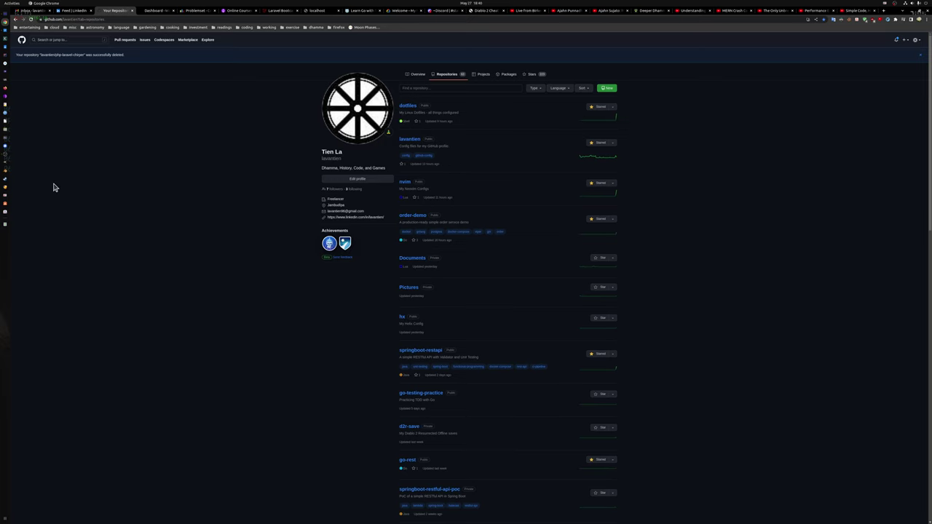
{"action": "left_click", "coordinate": [6, 158]}
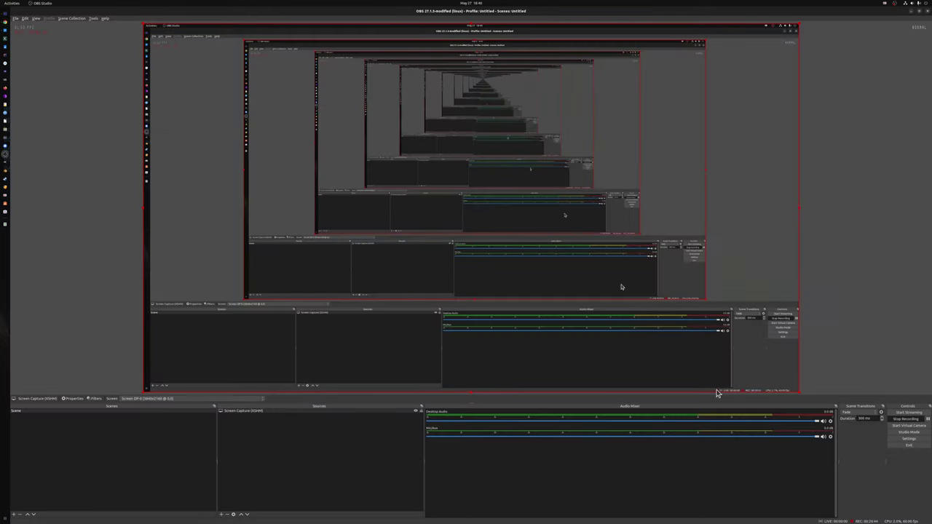